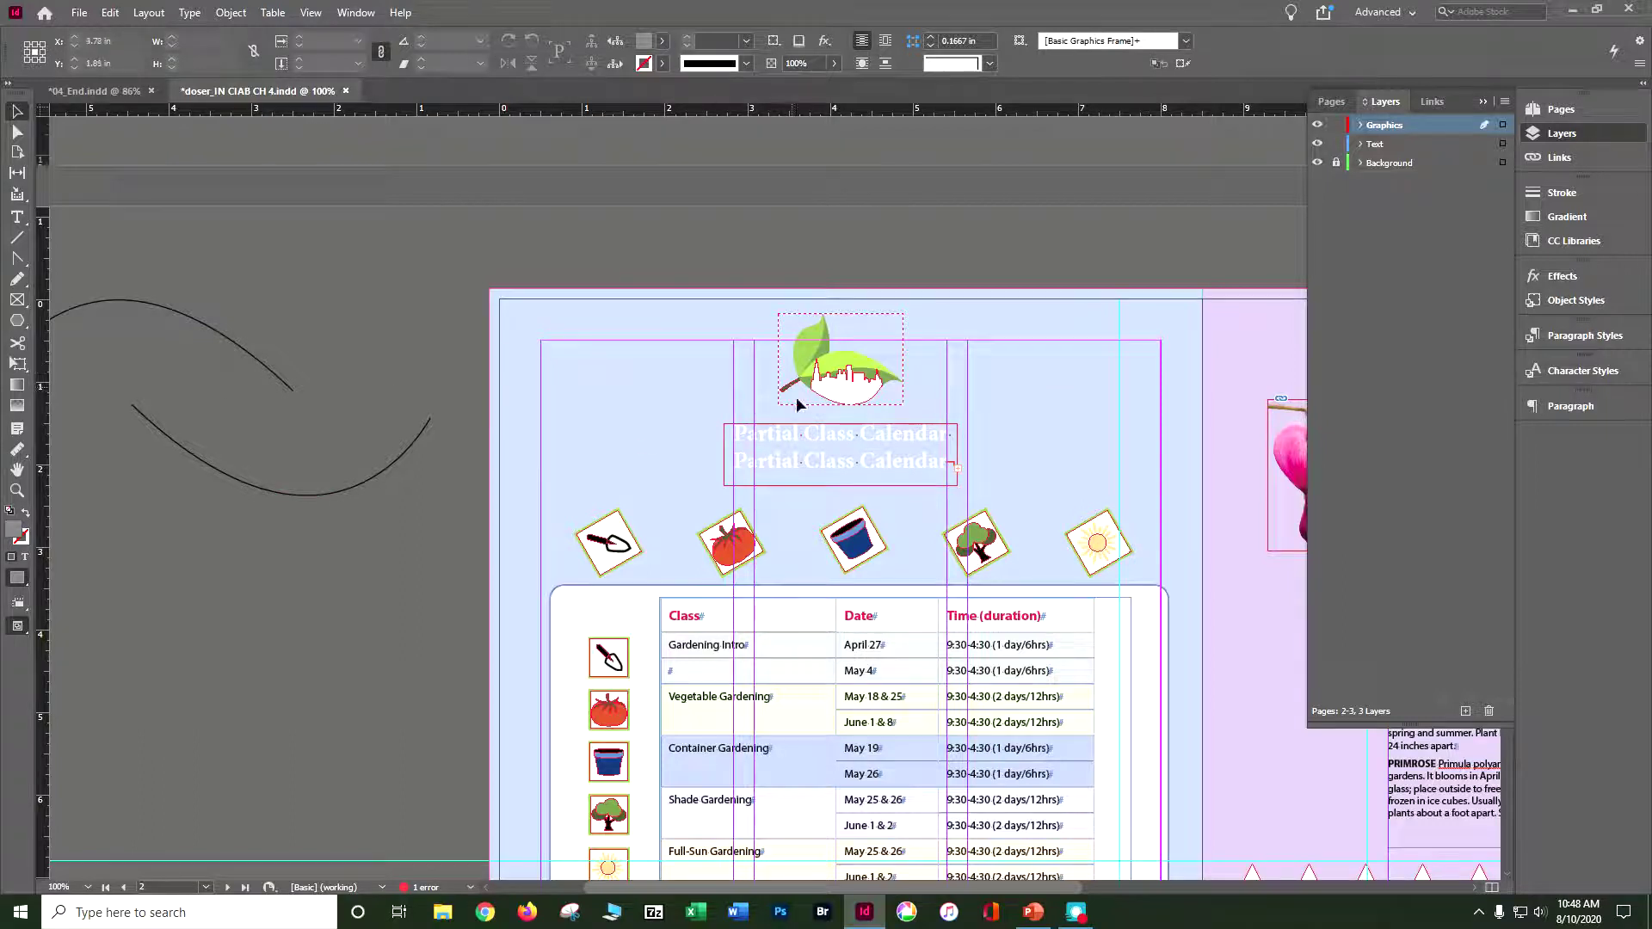
Move the logo and title frame out to the pasteboard and place the two curved lines in the page's header area
left_click_drag(686, 338, 907, 461)
left_click_drag(831, 392, 200, 664)
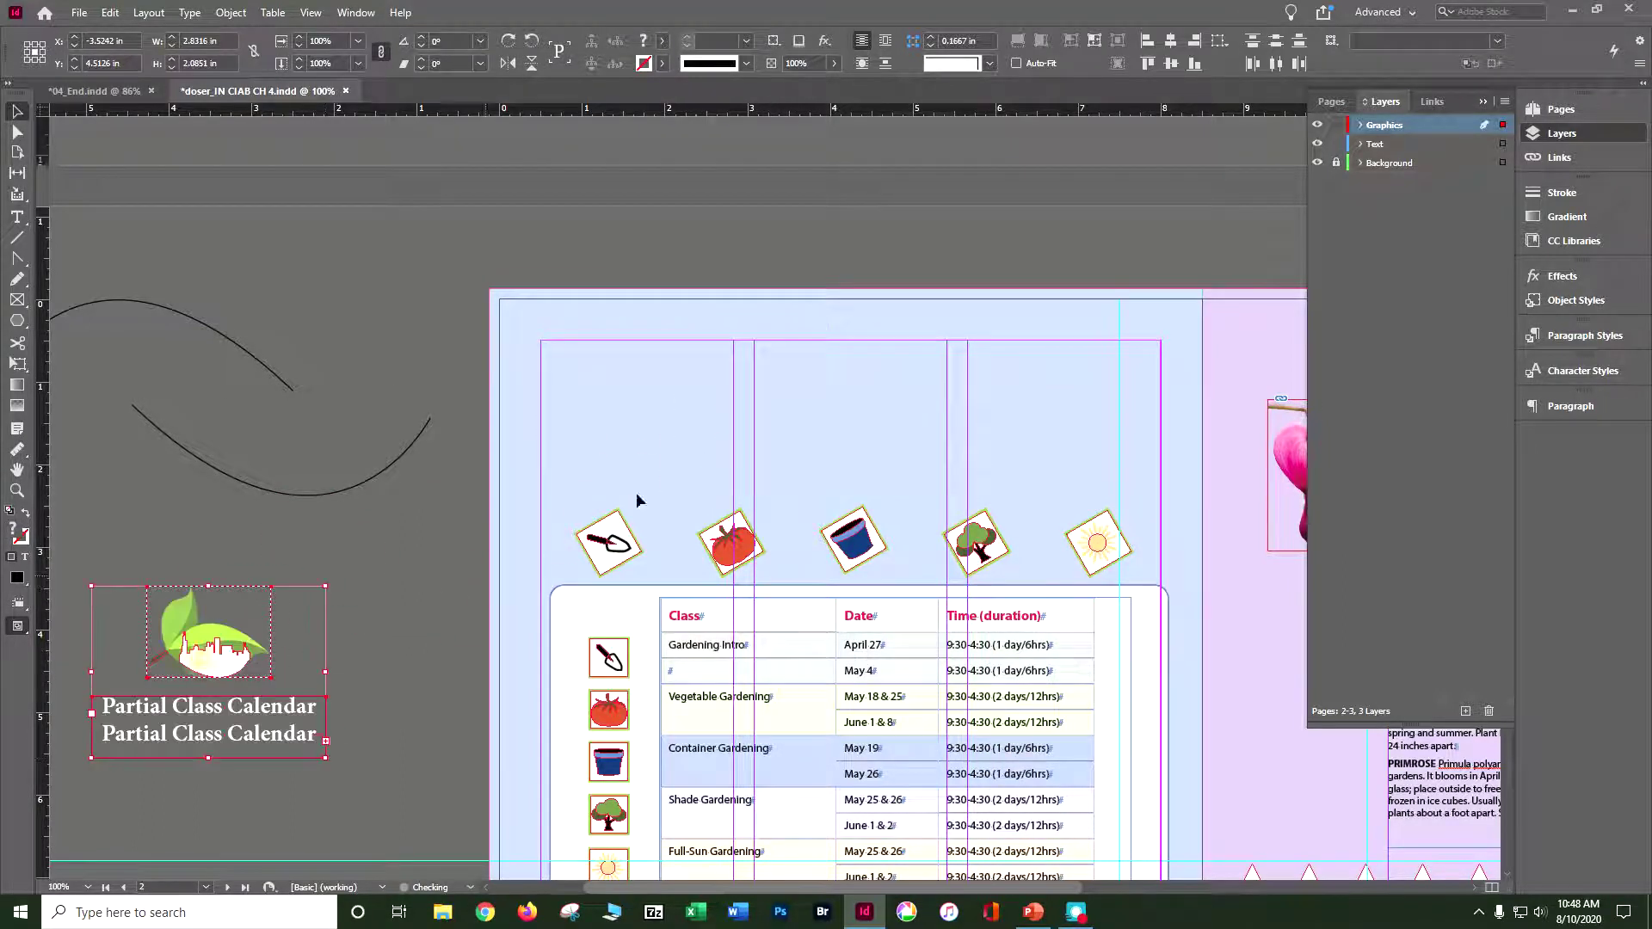
left_click_drag(228, 340, 785, 369)
left_click_drag(280, 493, 1017, 492)
scroll(269, 601, "down", 2)
Undo the last text change in the title frame on the pasteboard
left_click(17, 217)
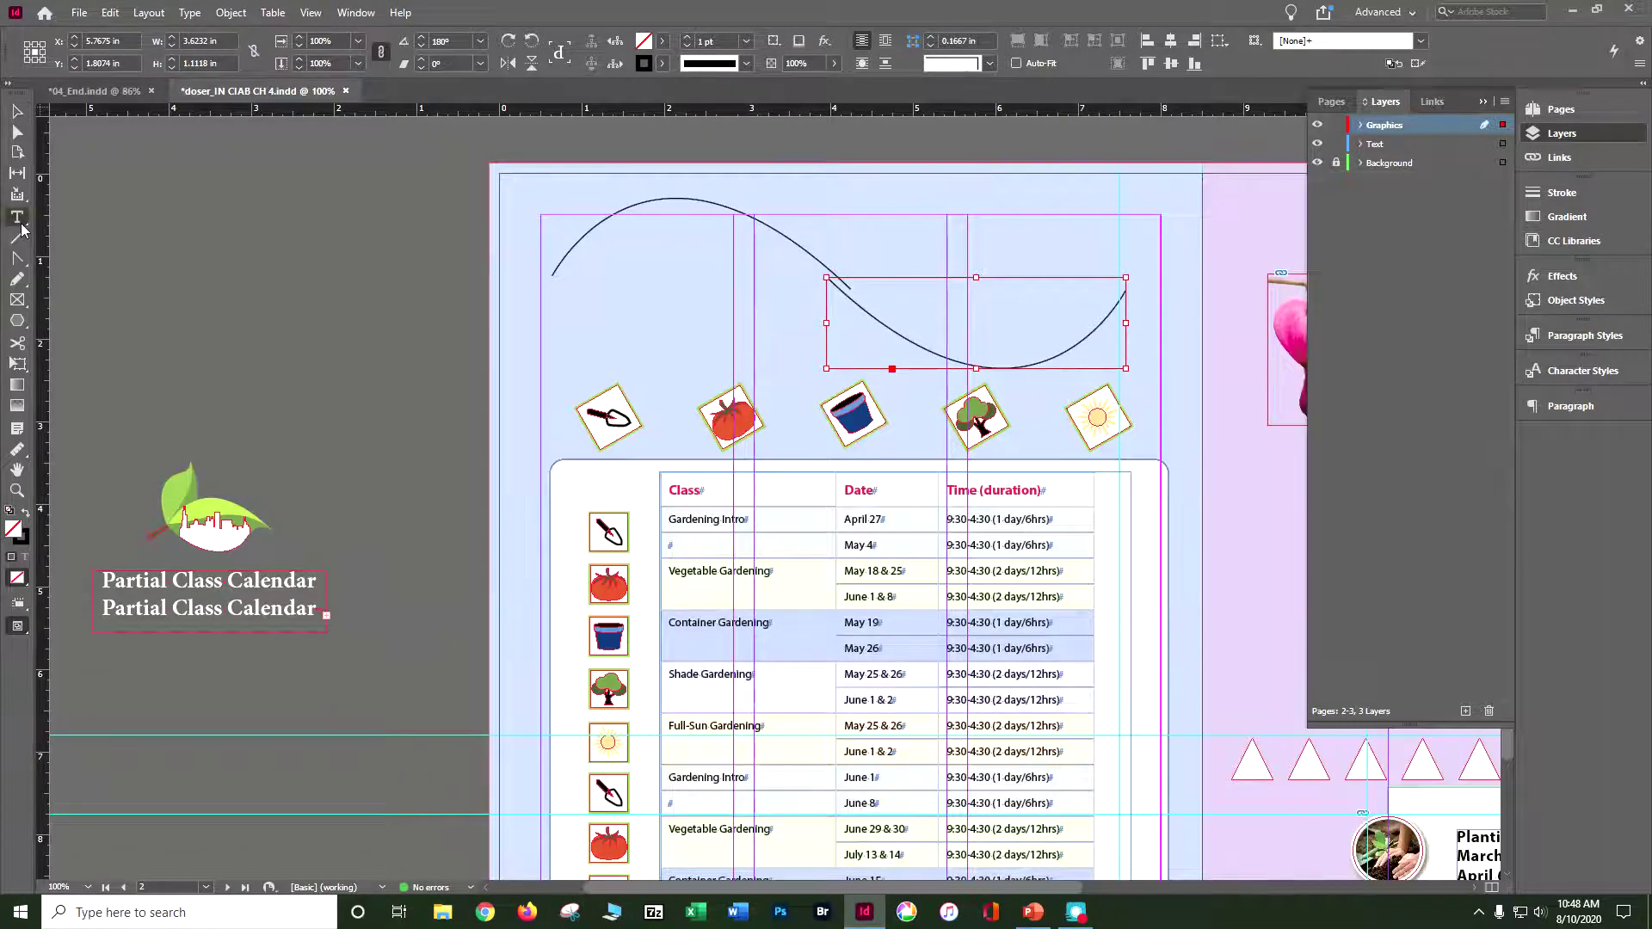
left_click(340, 542)
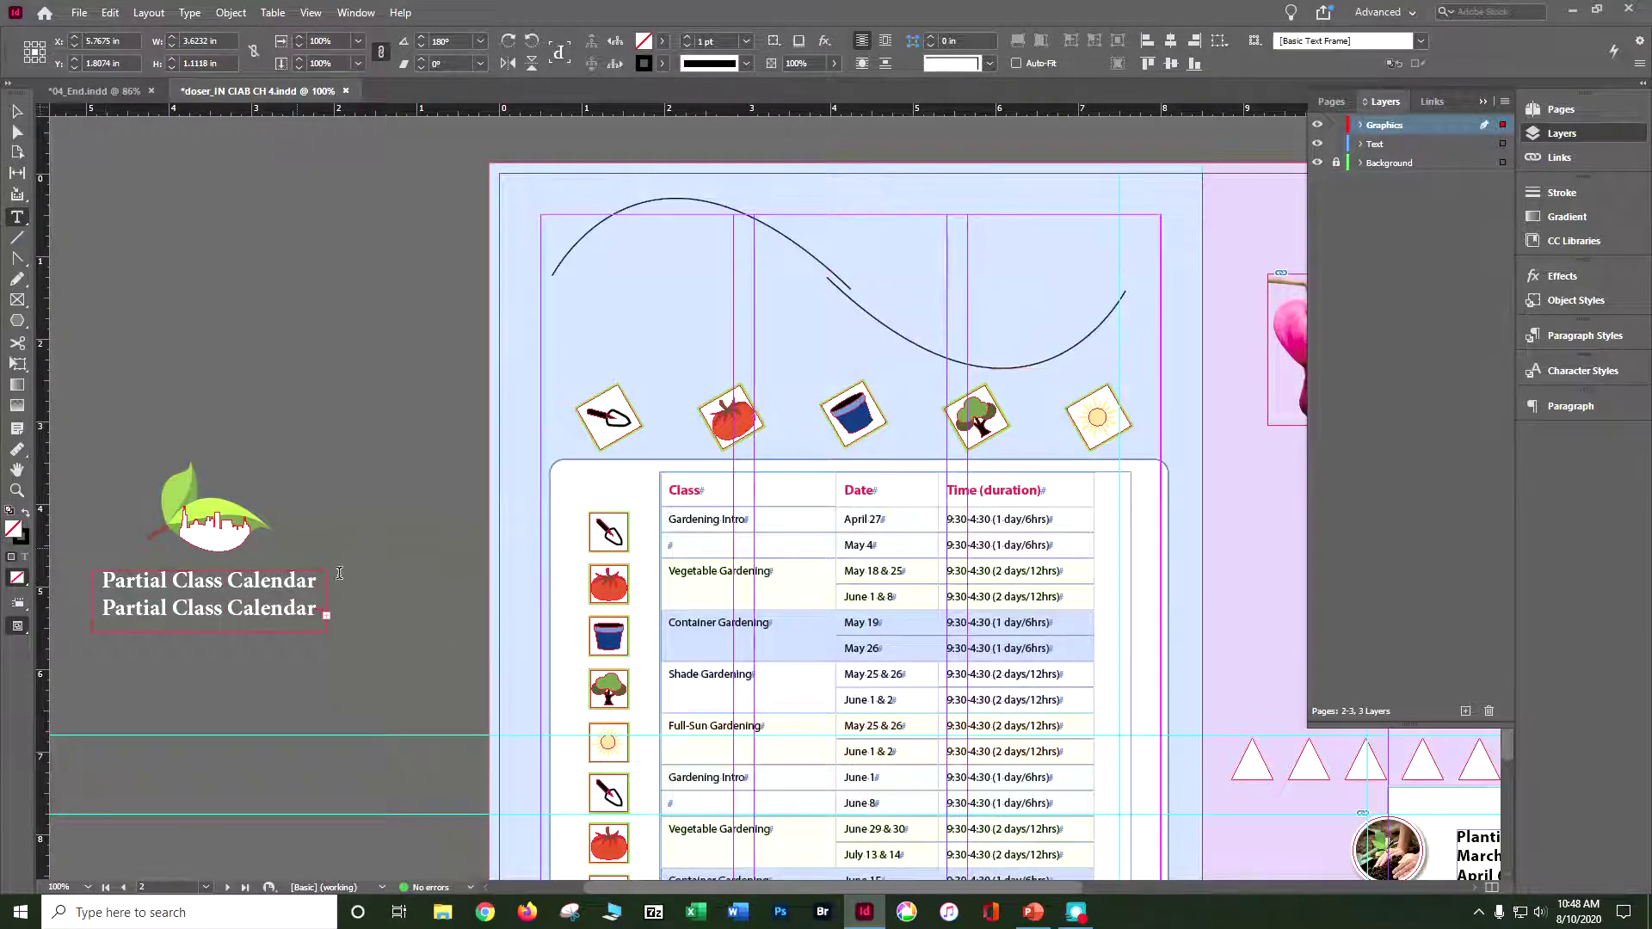
left_click(320, 585)
key("ctrl+z")
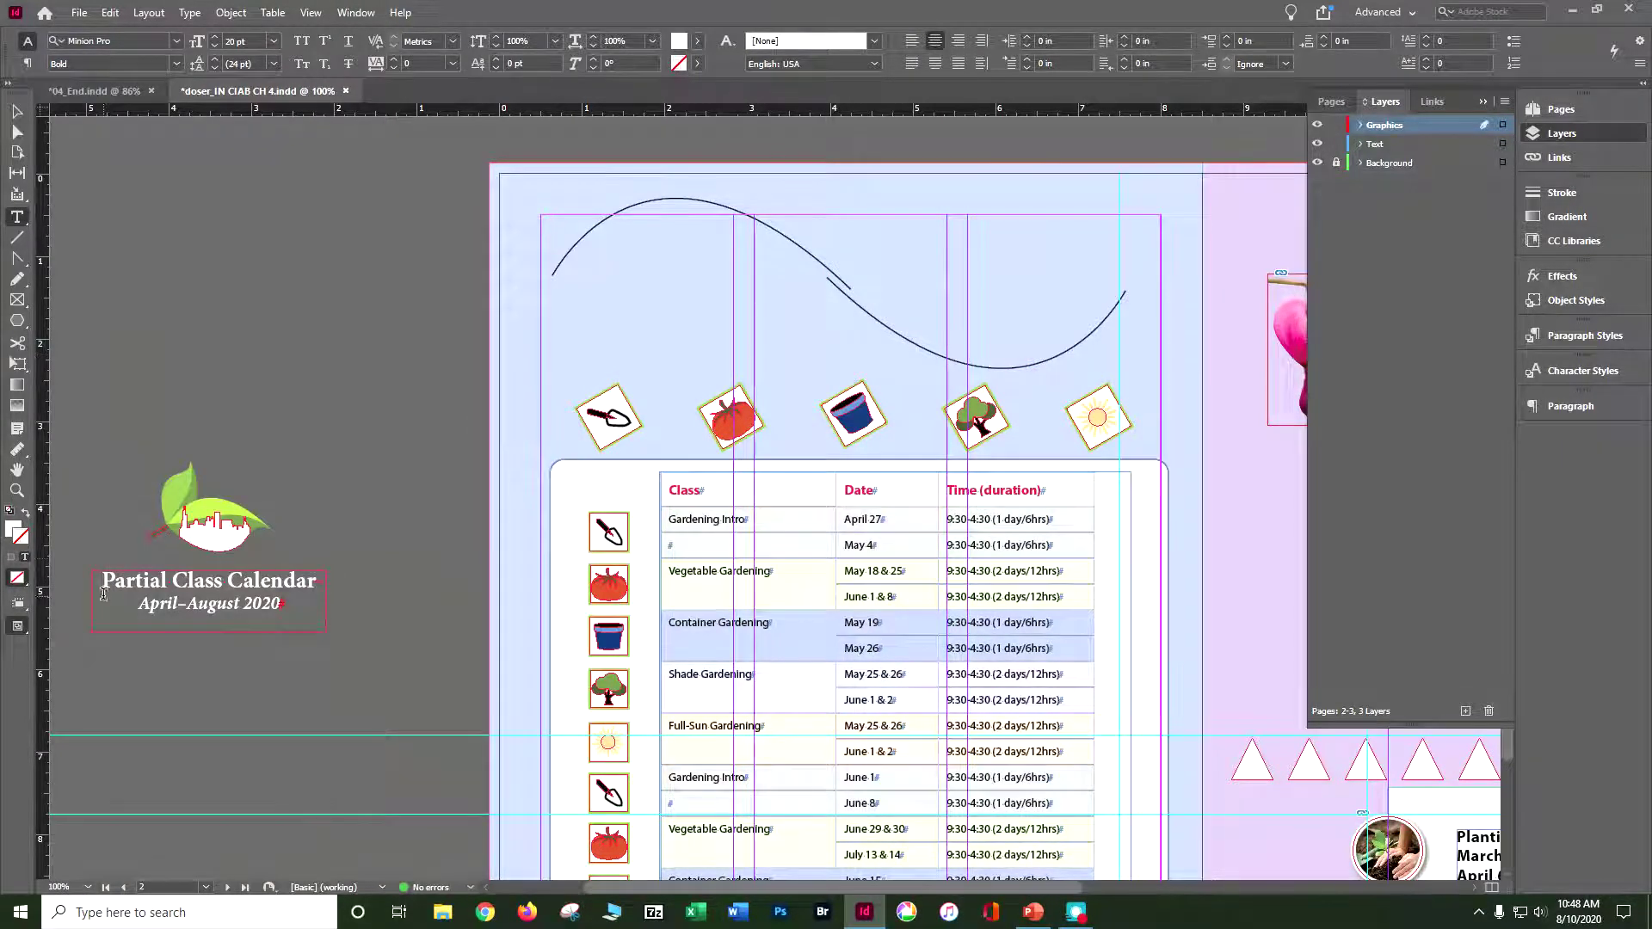
Copy the "Partial Class Calendar" title from the pasteboard frame and paste it as type on the left arched curve
left_click_drag(104, 582, 332, 590)
key("ctrl+c")
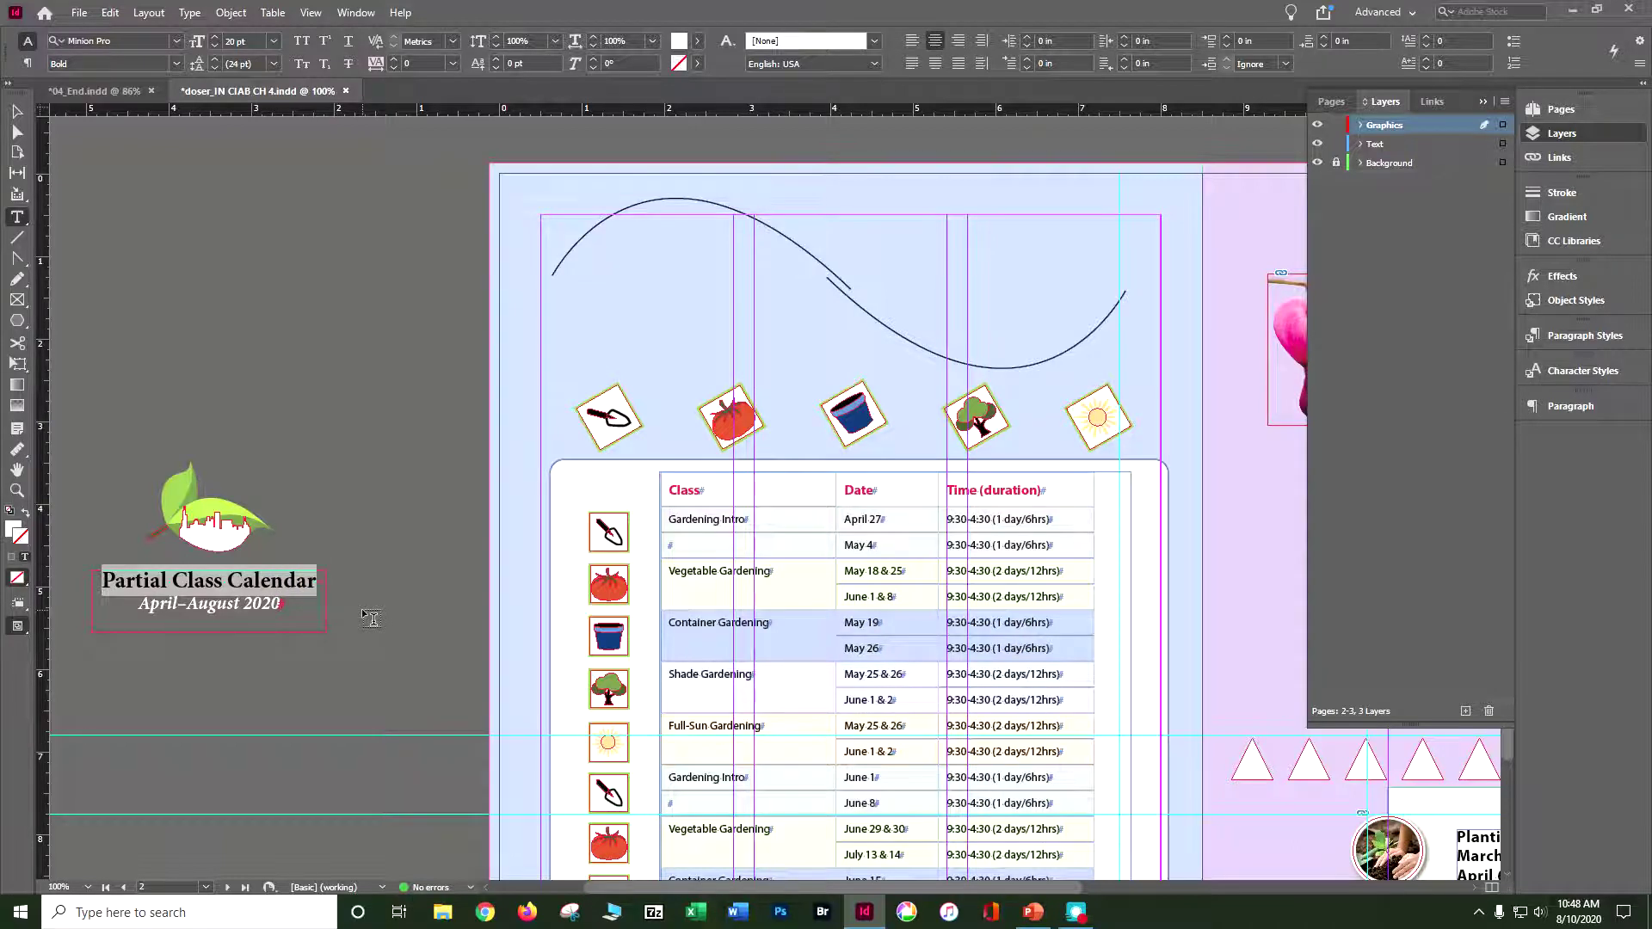
left_click(21, 223)
left_click(74, 263)
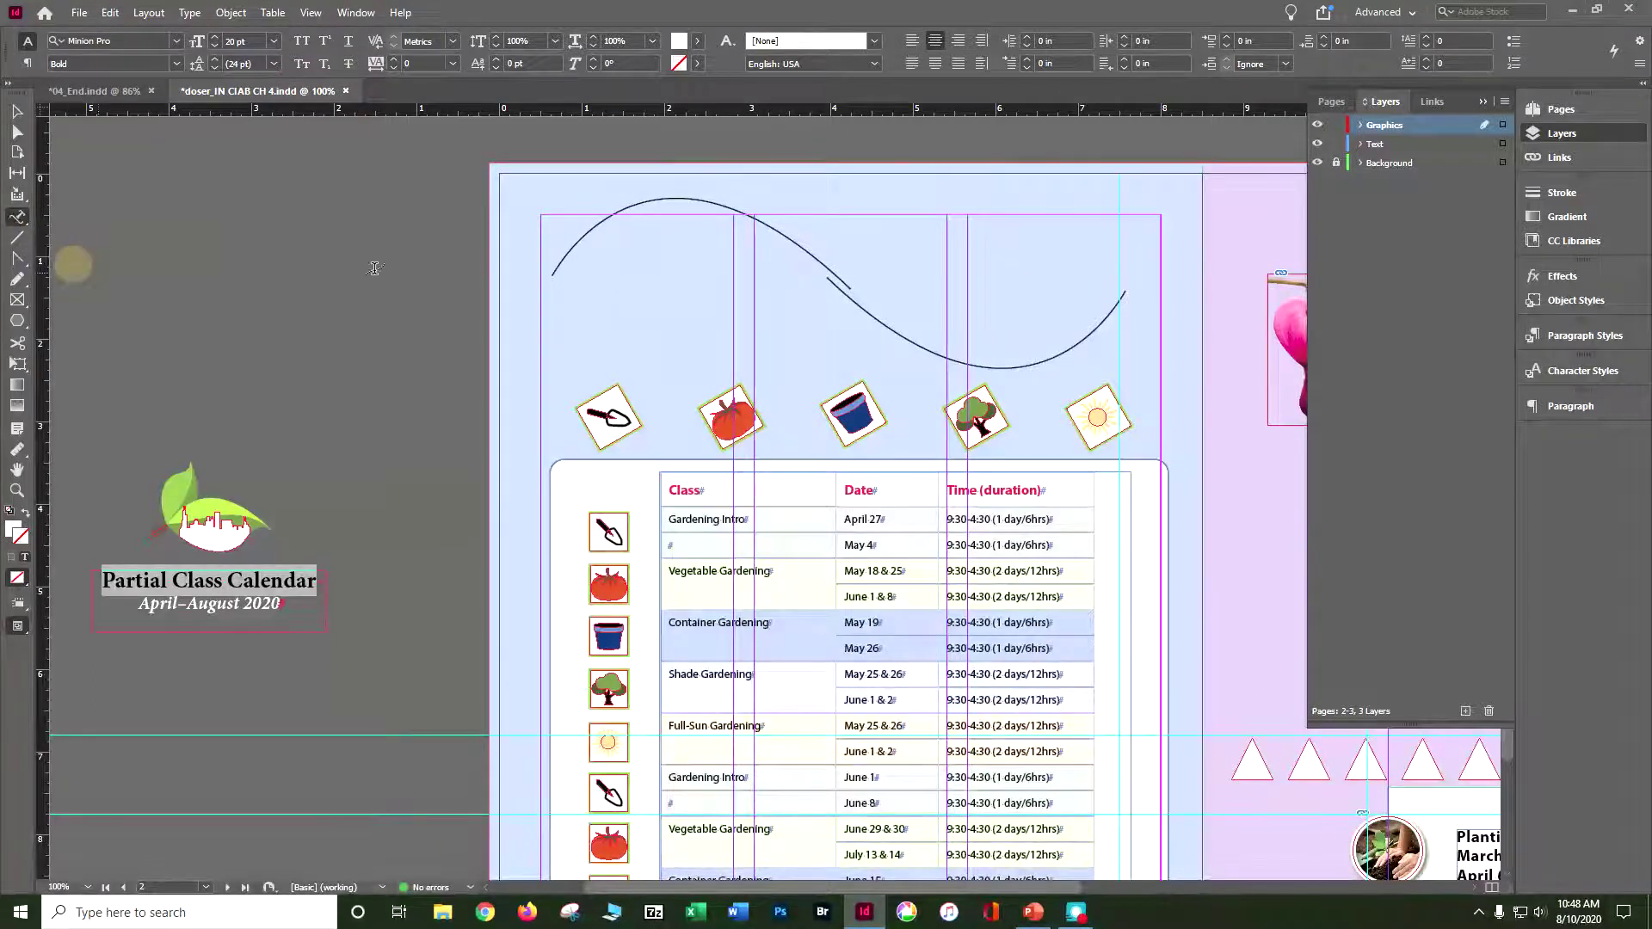
left_click(563, 256)
key("ctrl+v")
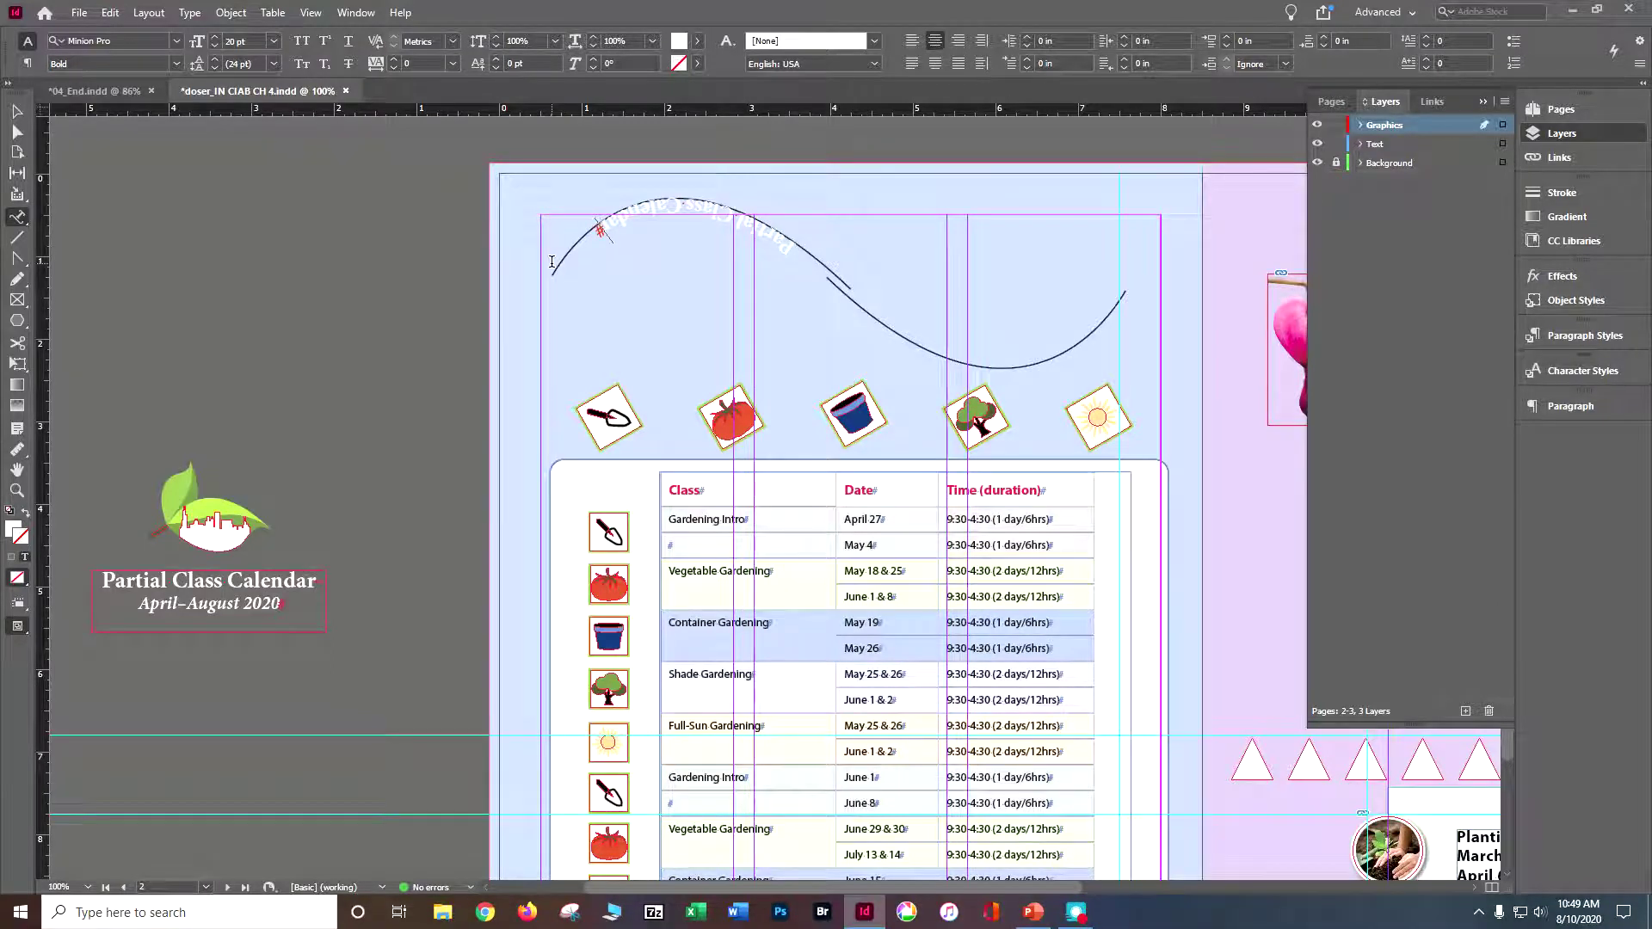
Flip the title's type on its path, keeping the Rainbow effect and Baseline alignment
left_click(197, 15)
mouse_move(288, 291)
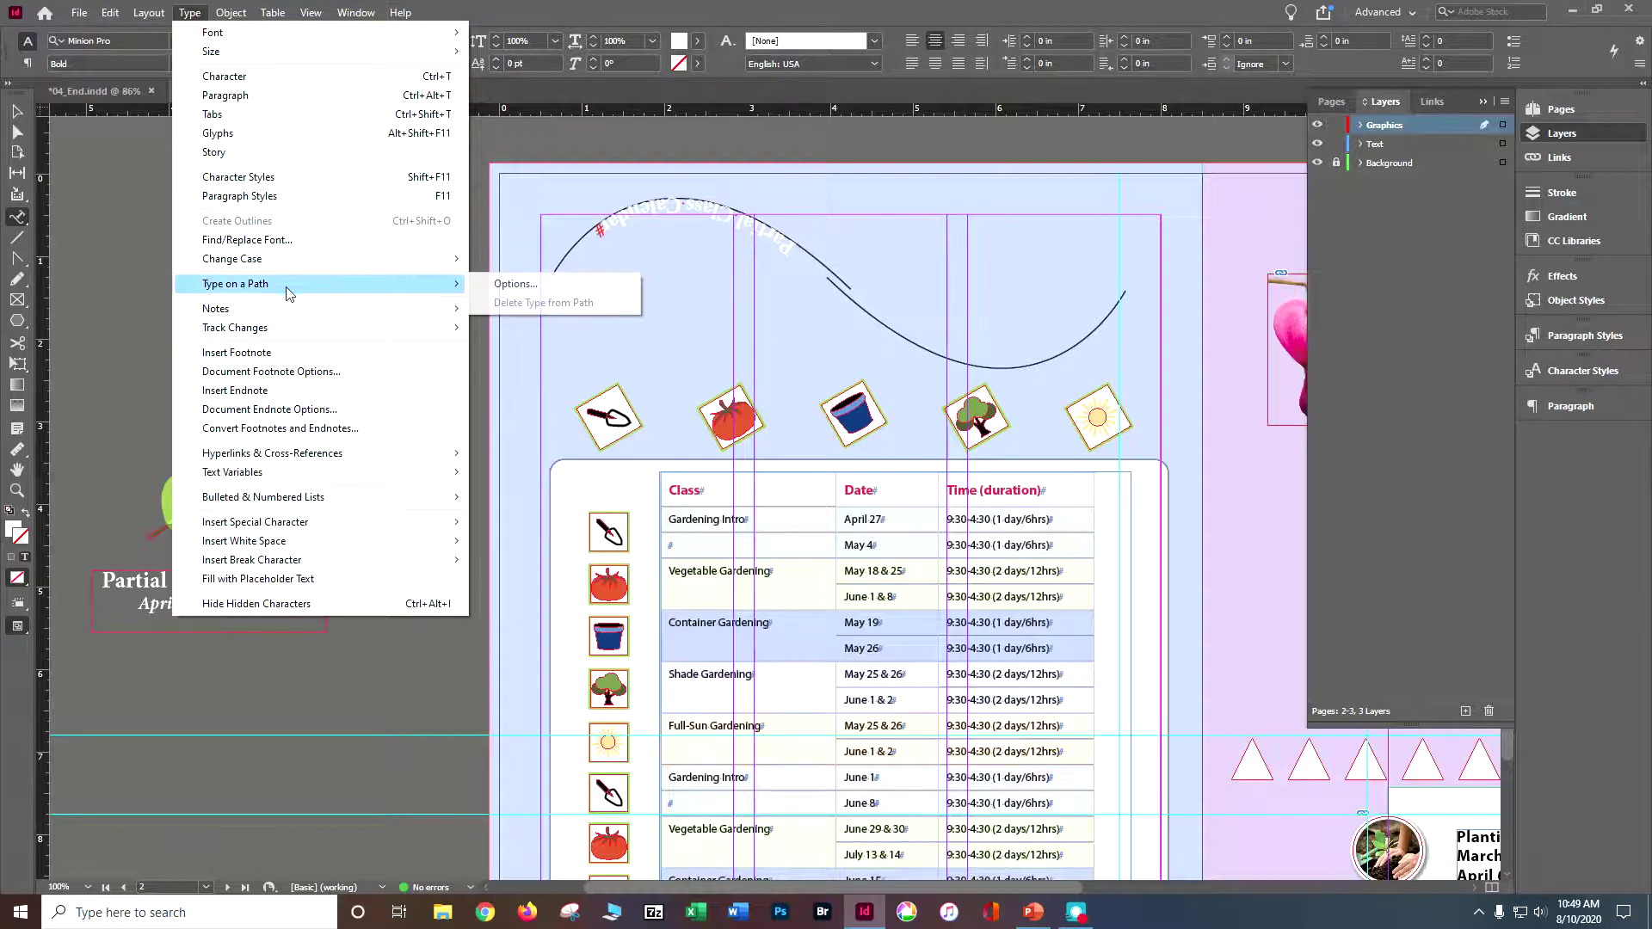
left_click(515, 286)
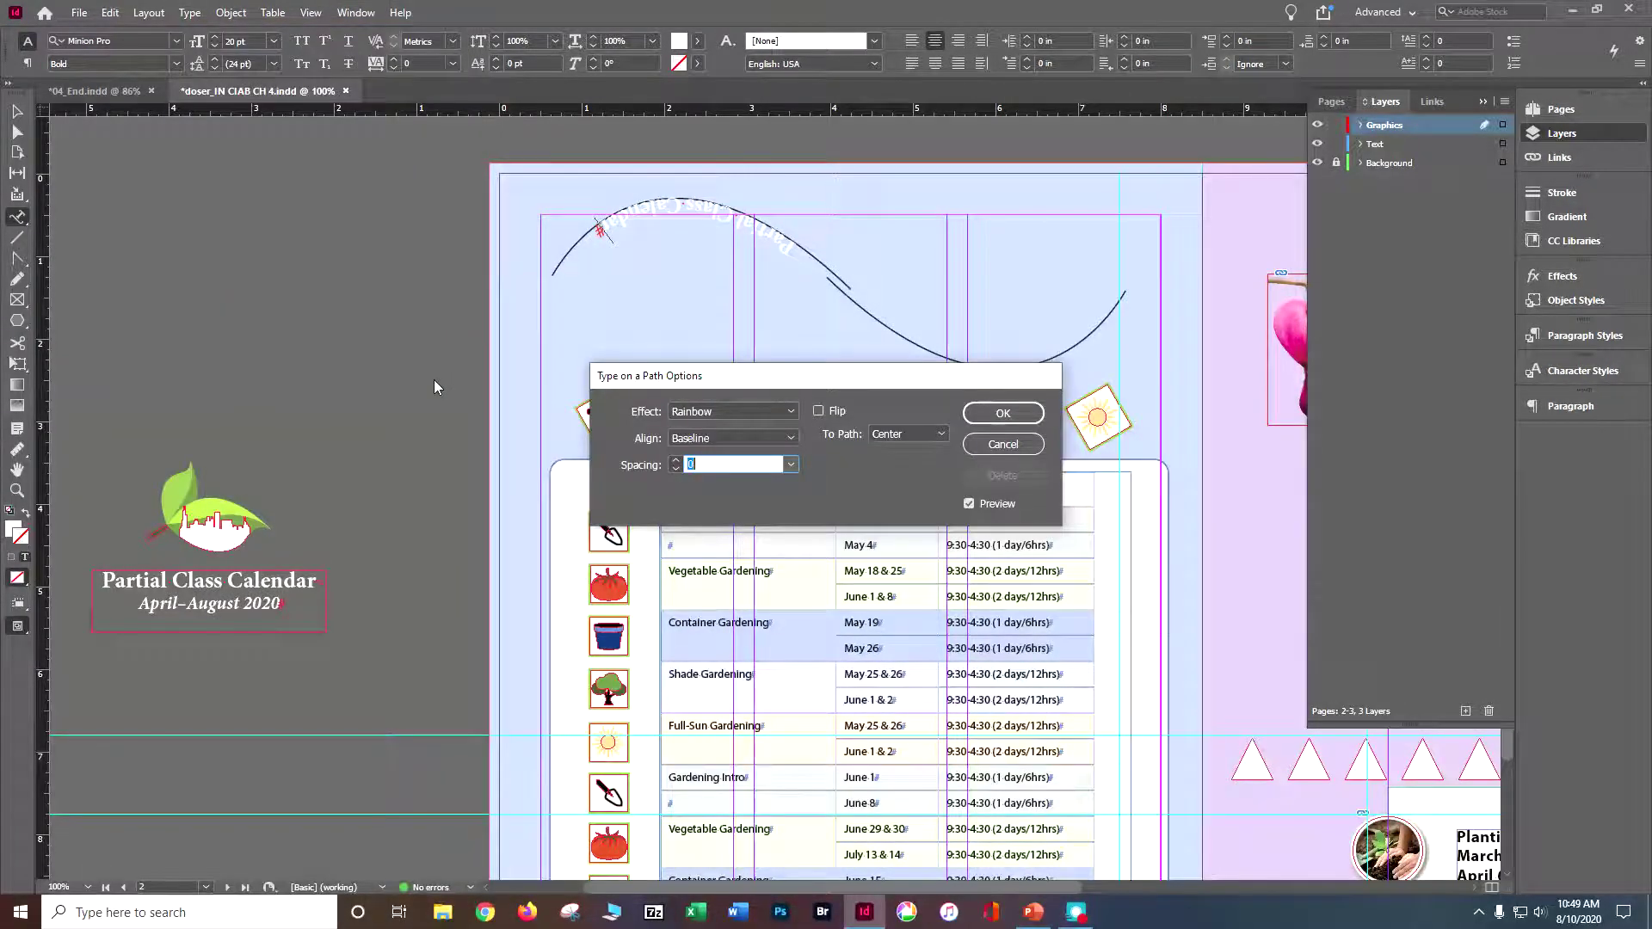
left_click(819, 412)
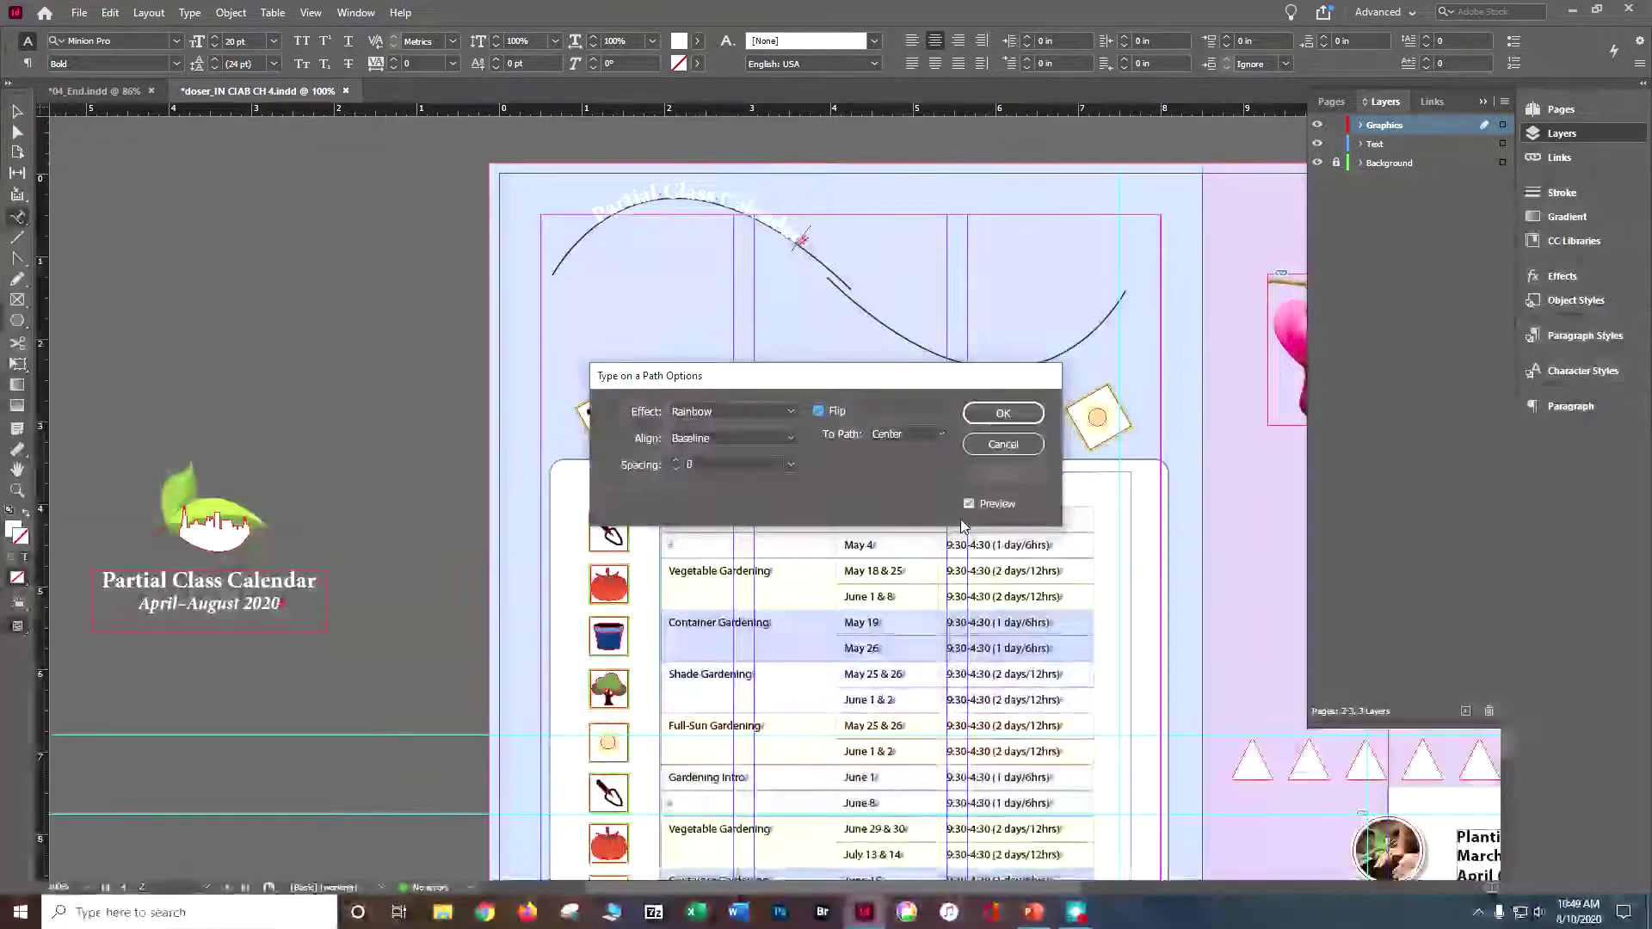
left_click(1003, 413)
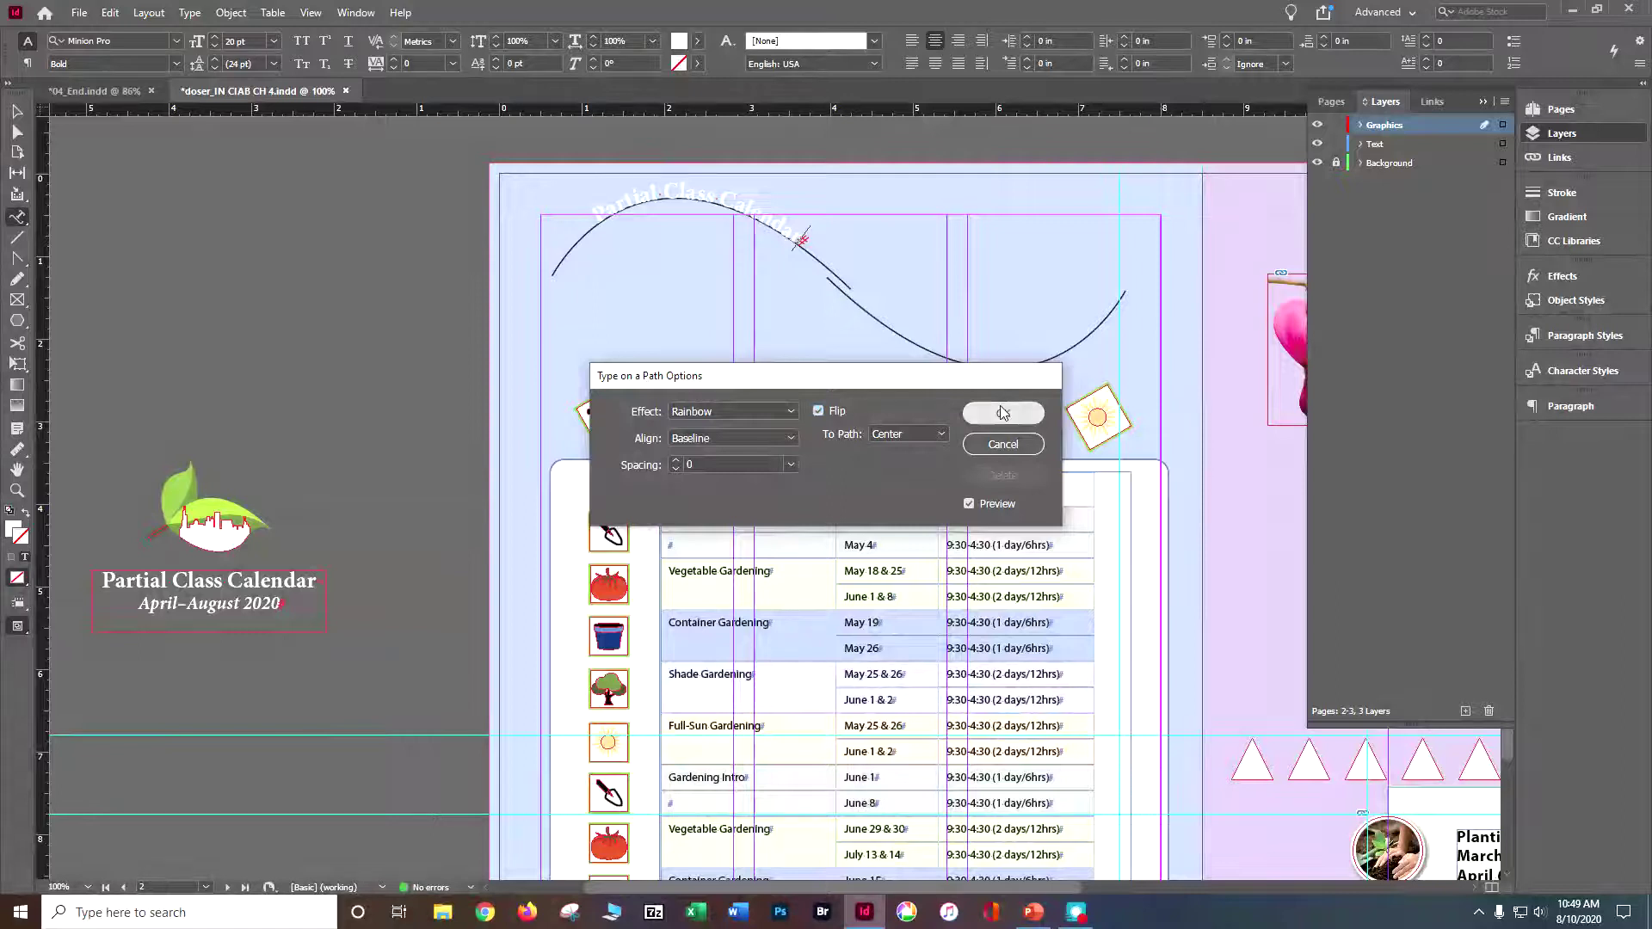
Set the font of the curved "Partial Class Calendar" title to Myriad Pro Bold
triple_click(652, 201)
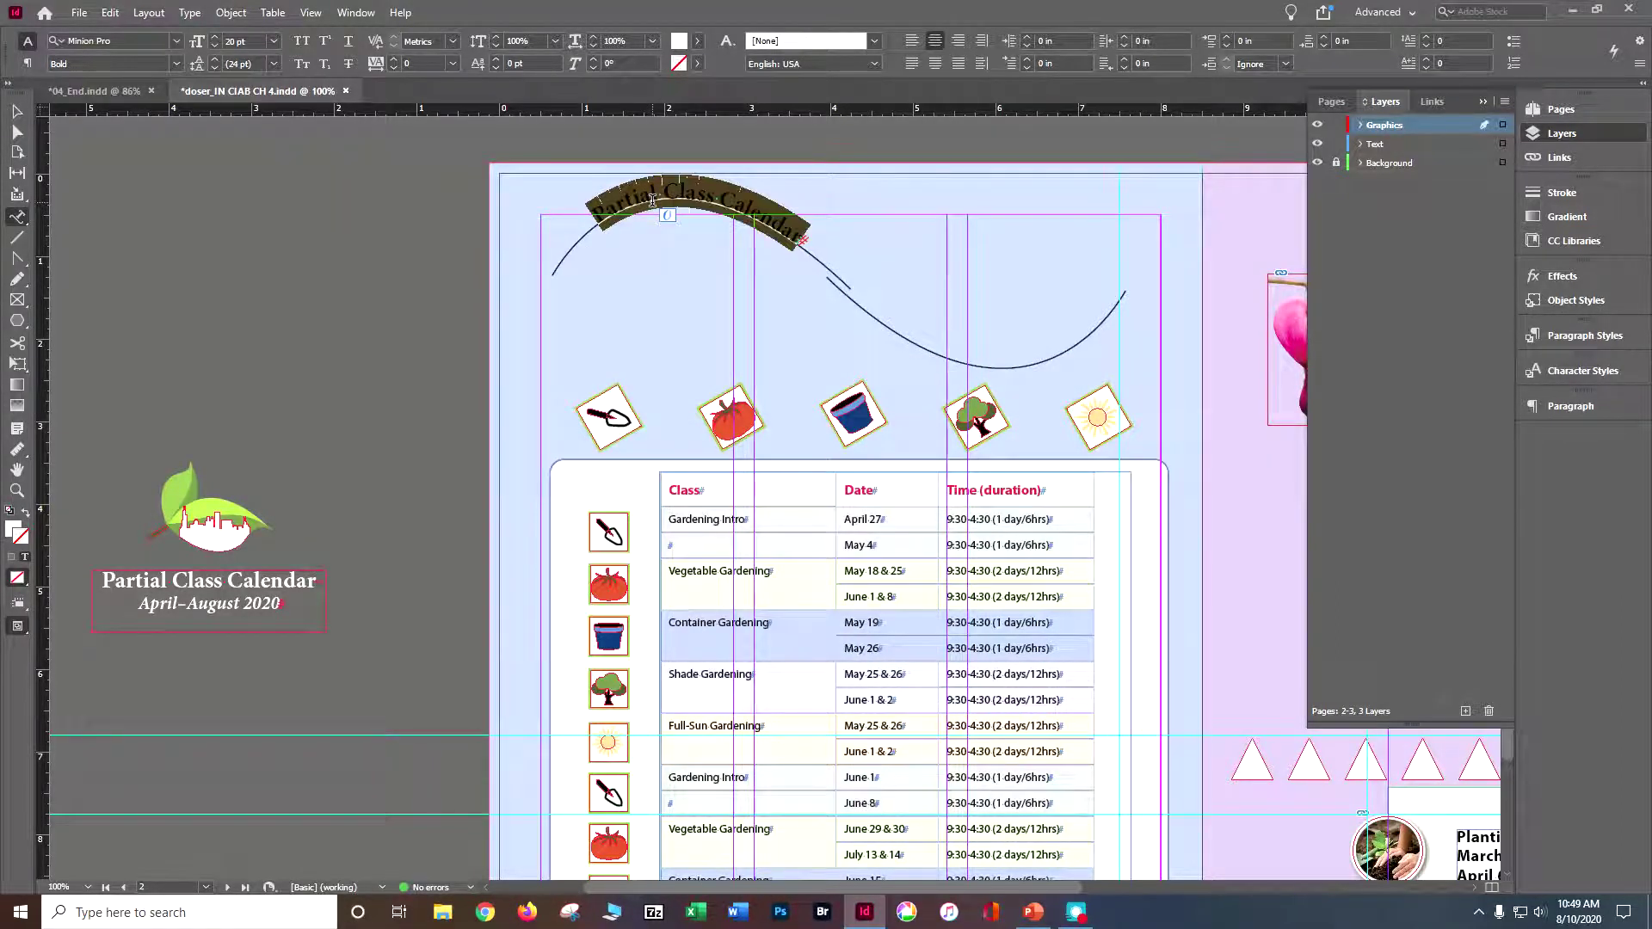
left_click(161, 41)
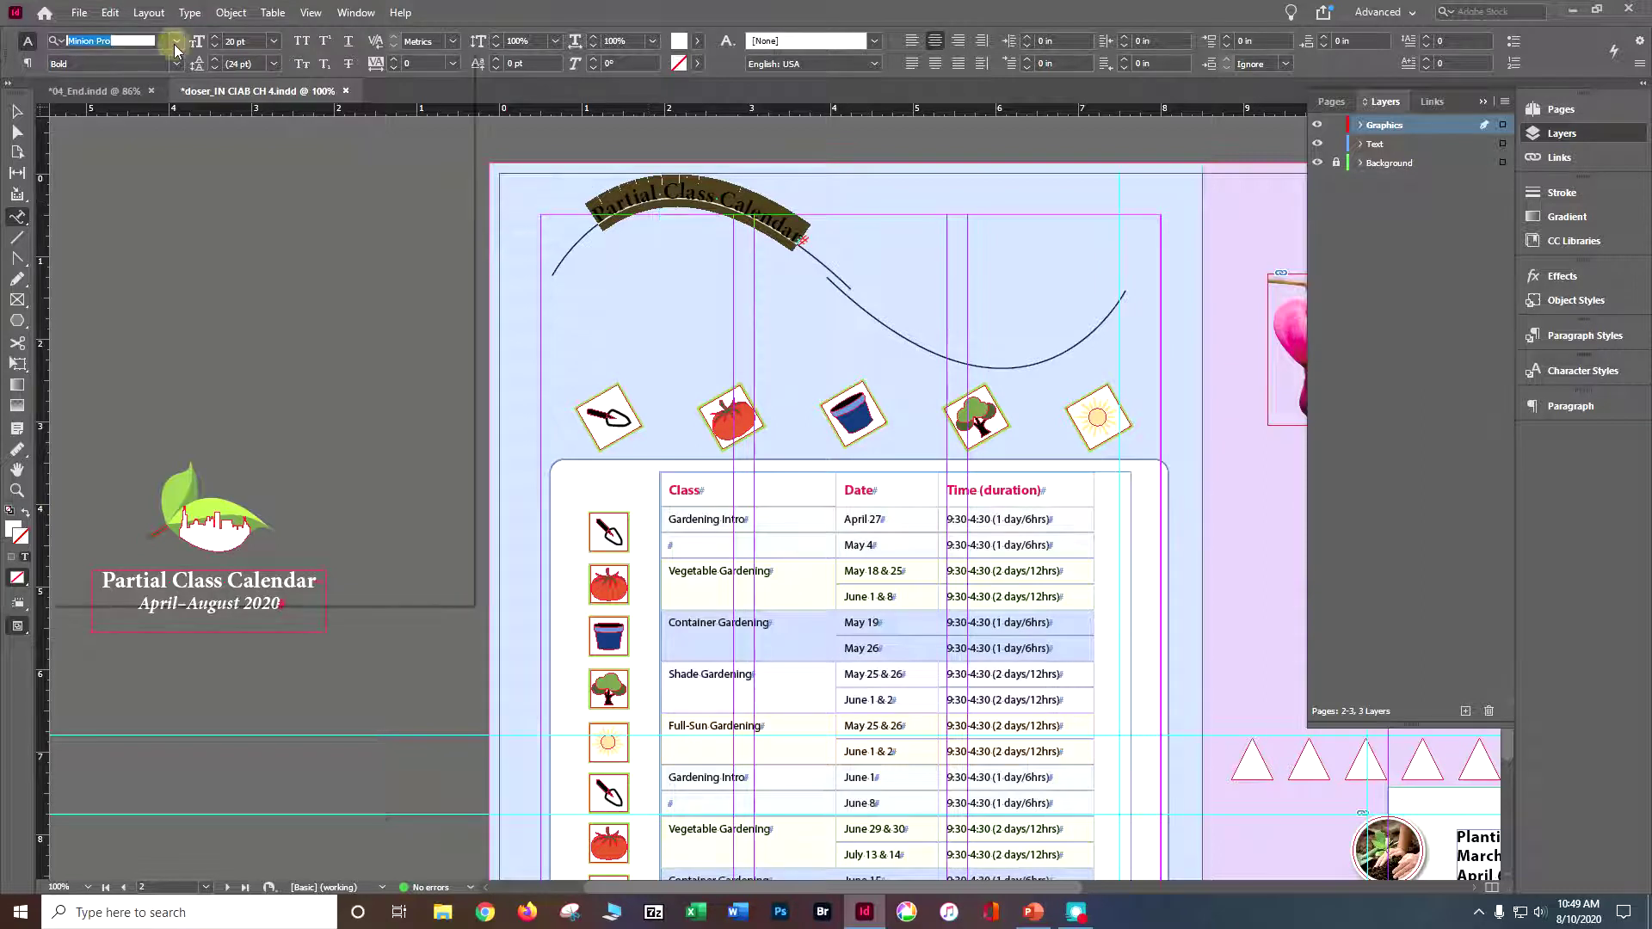
left_click(176, 42)
type("ny")
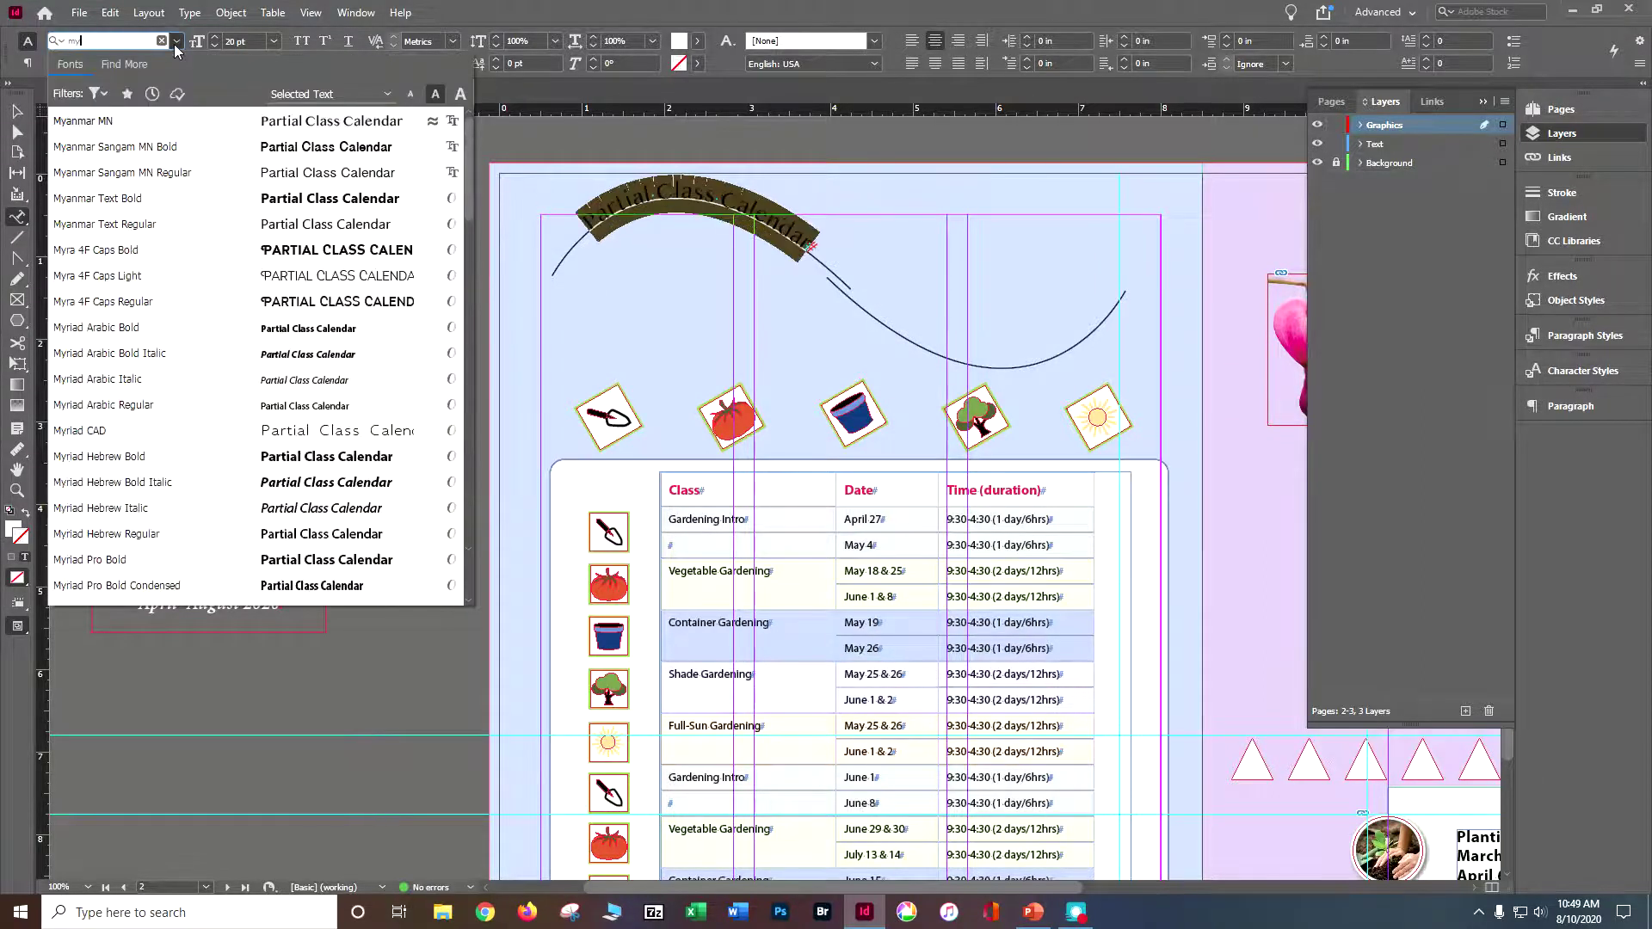
type("riad")
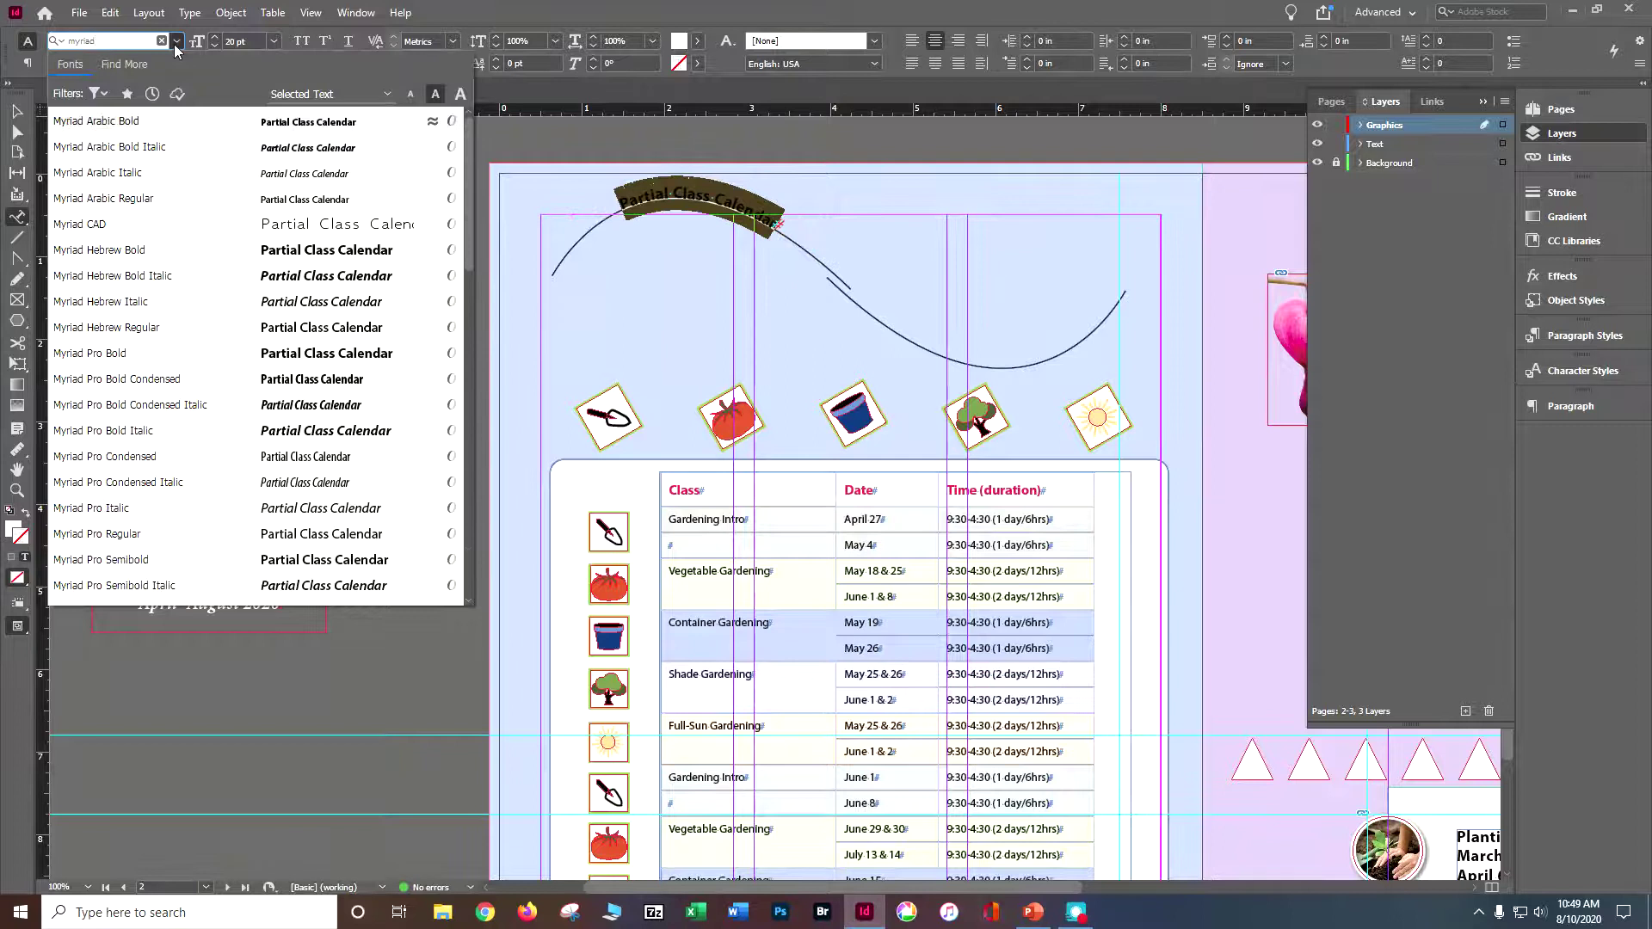
type(" p")
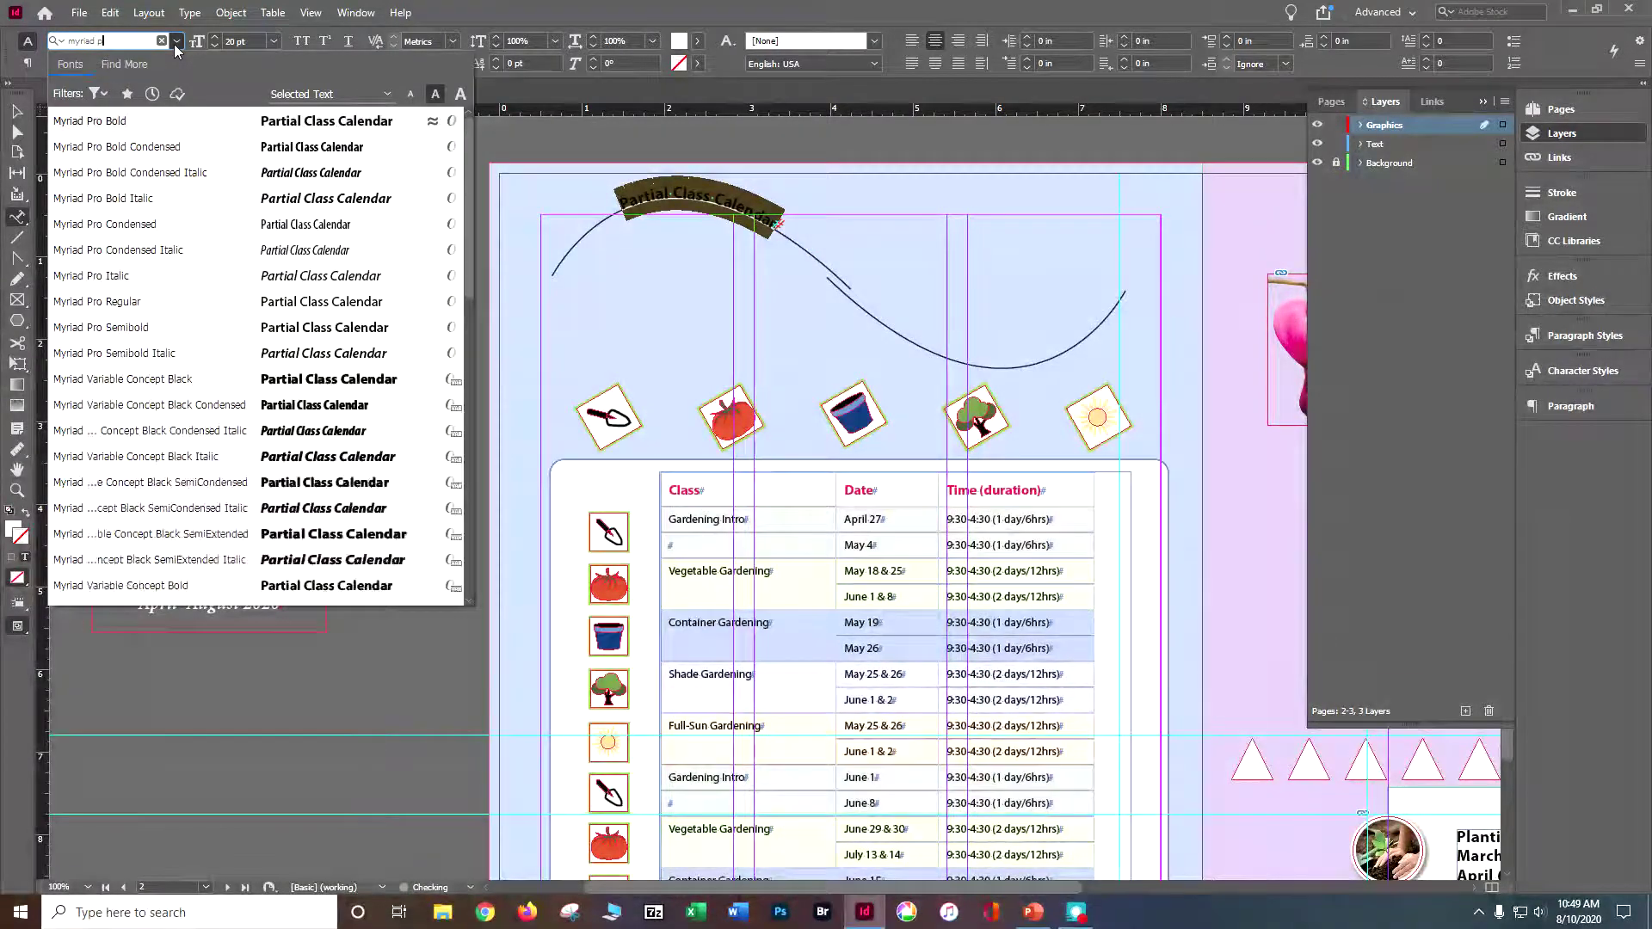
type("ro")
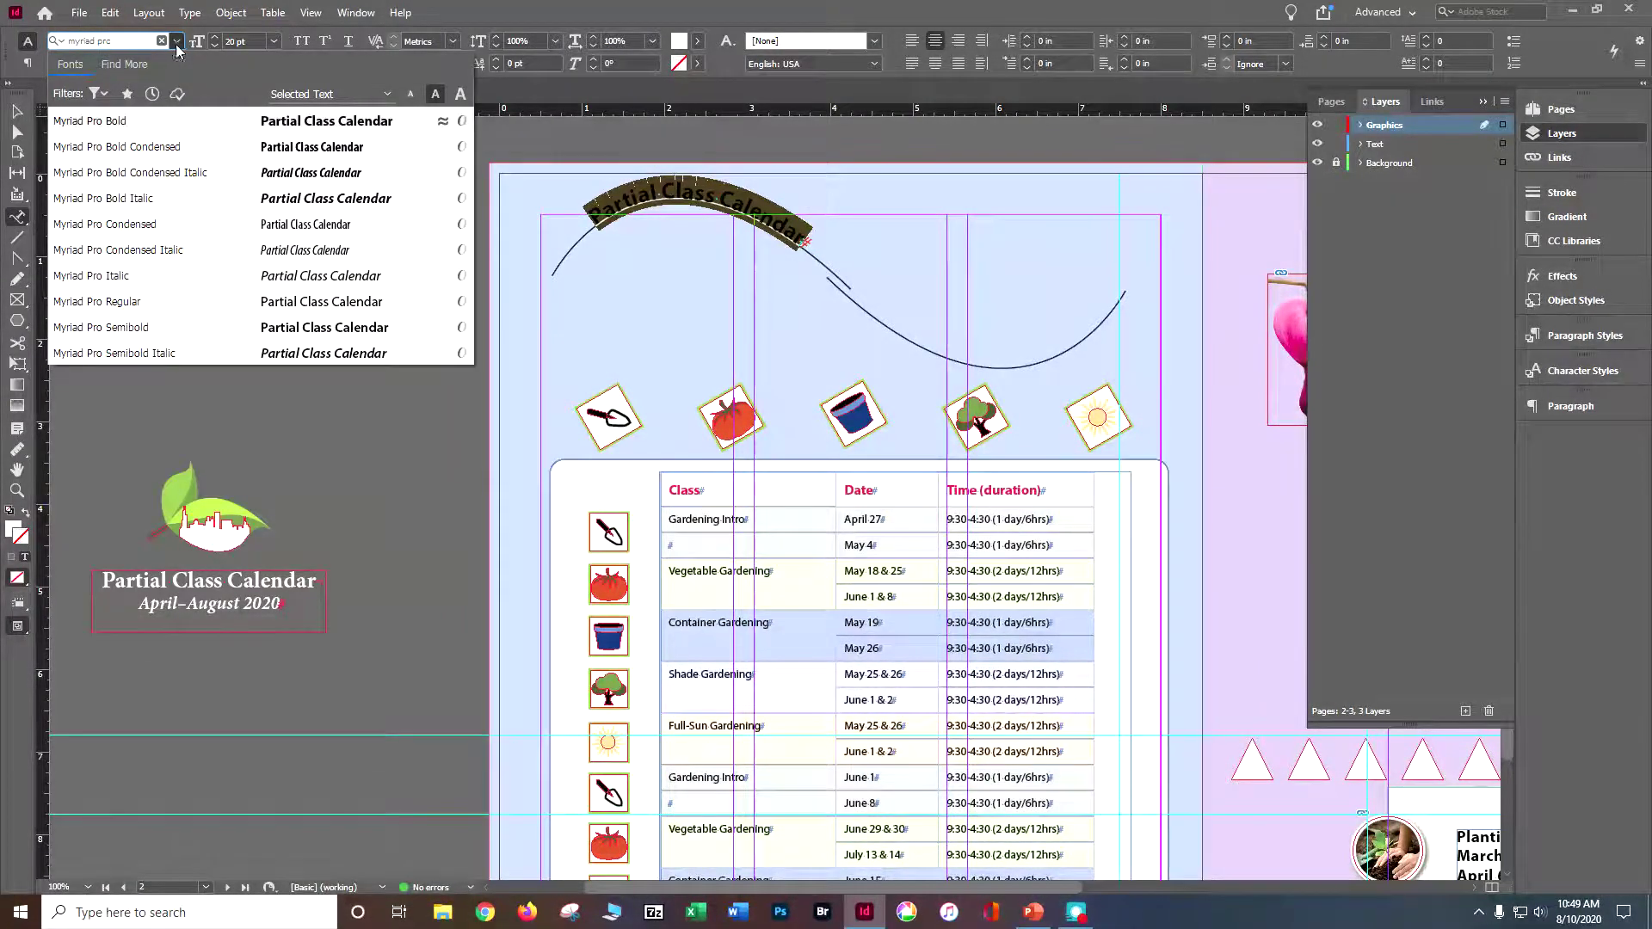
left_click(110, 120)
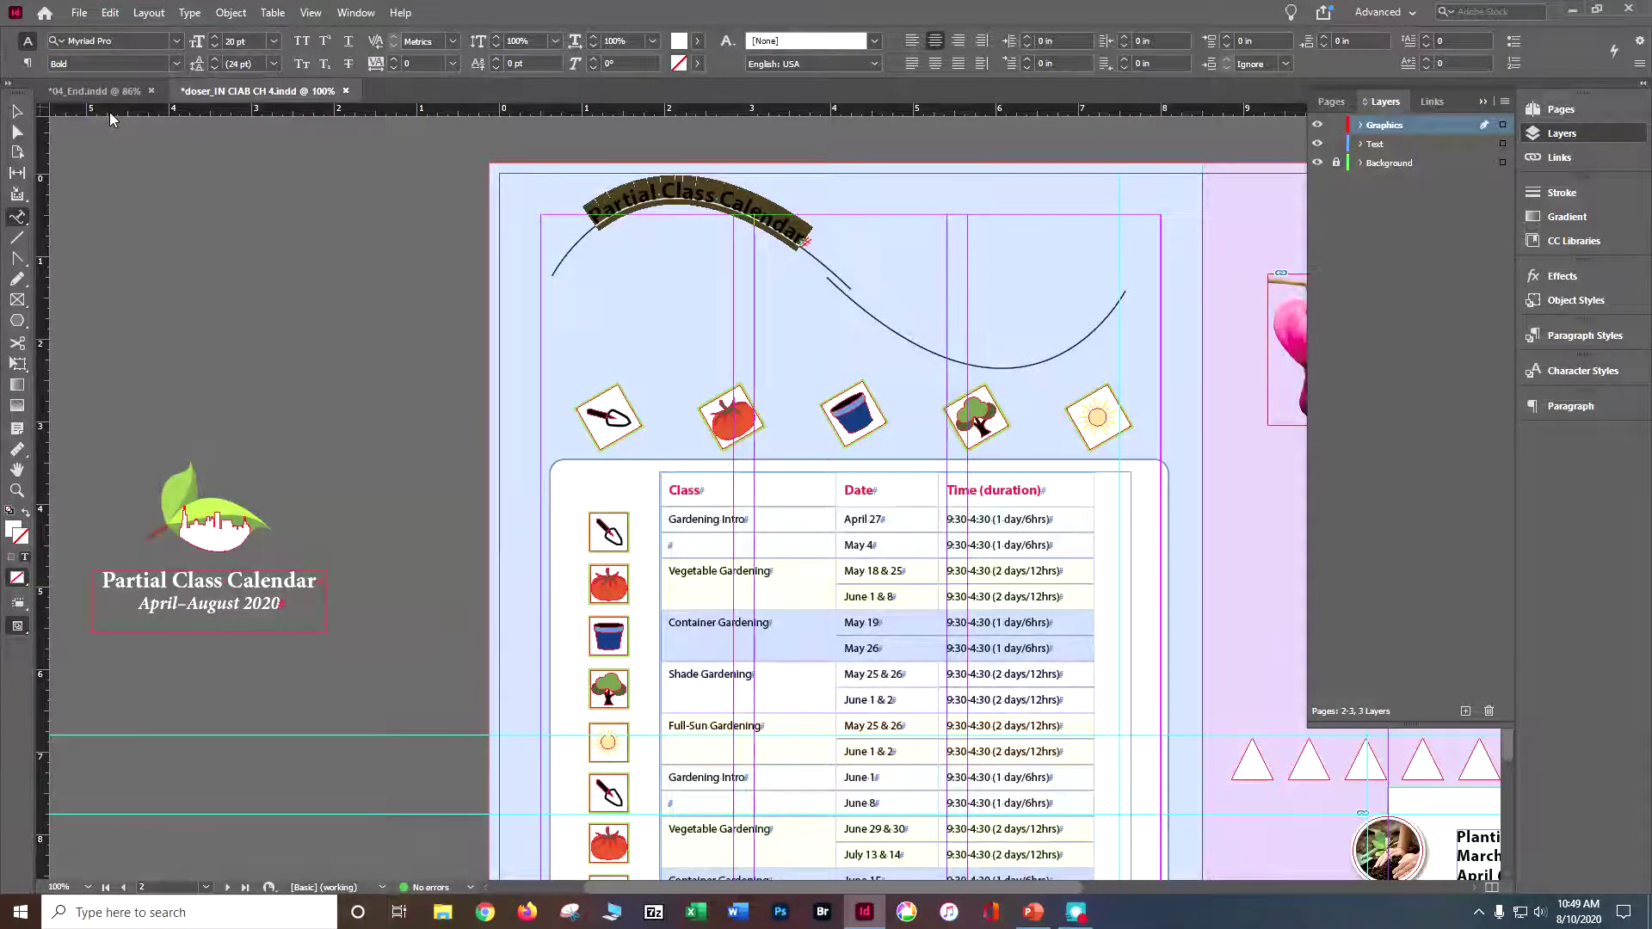
Increase the curved title's font size to 24 pt
left_click(215, 37)
left_click(215, 37)
left_click(215, 37)
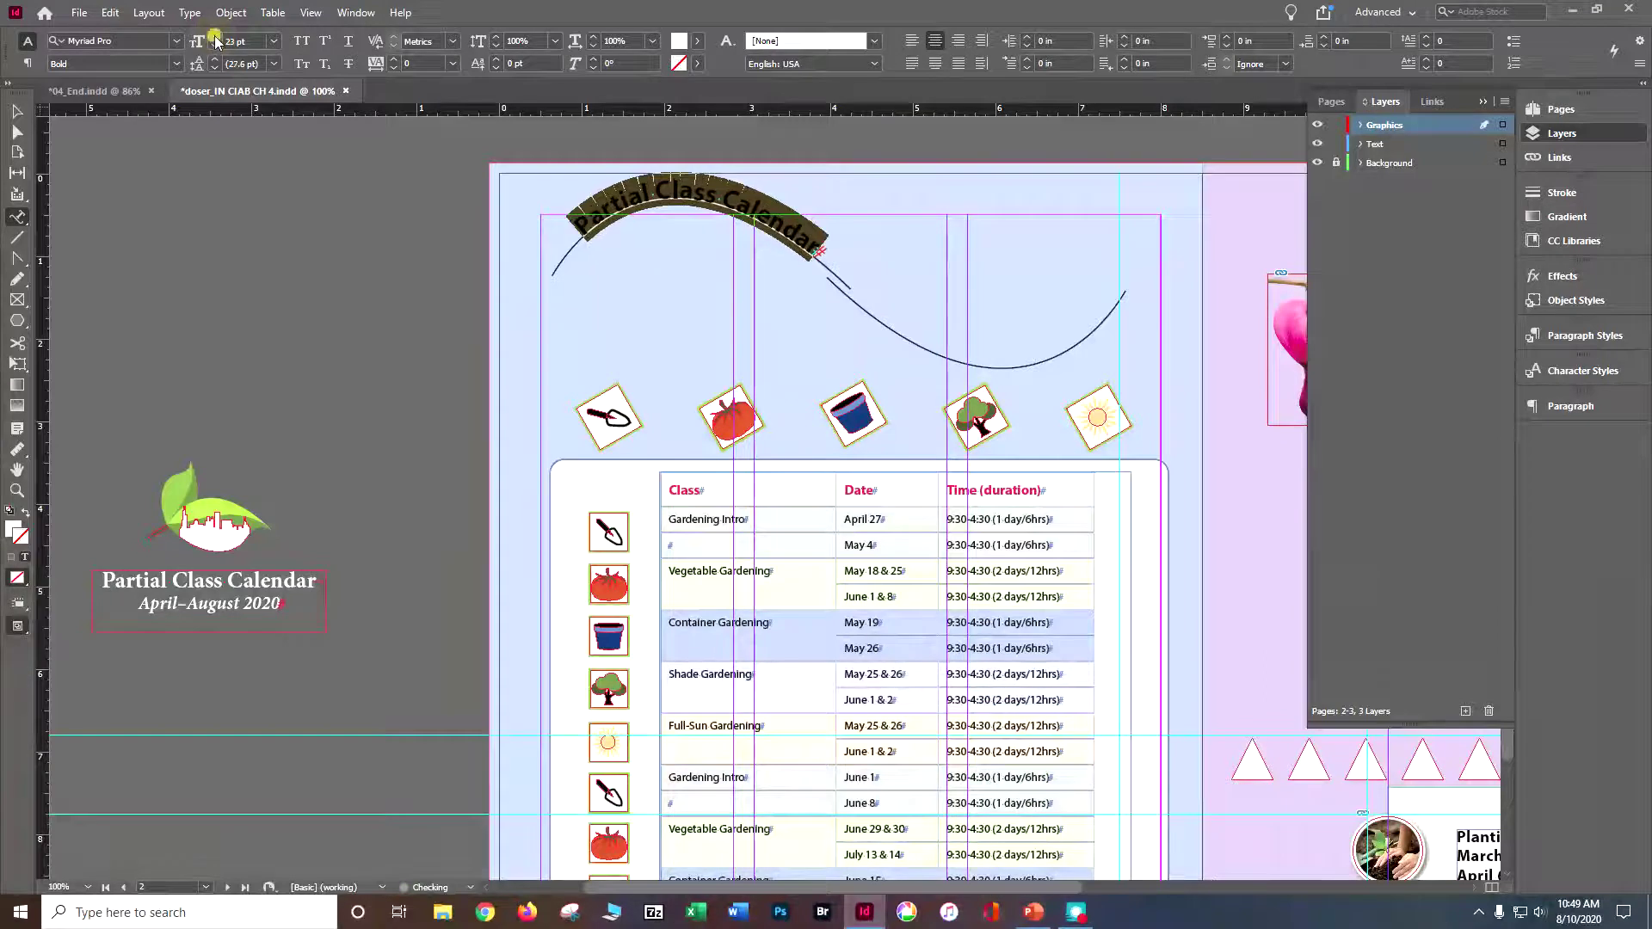
left_click(216, 38)
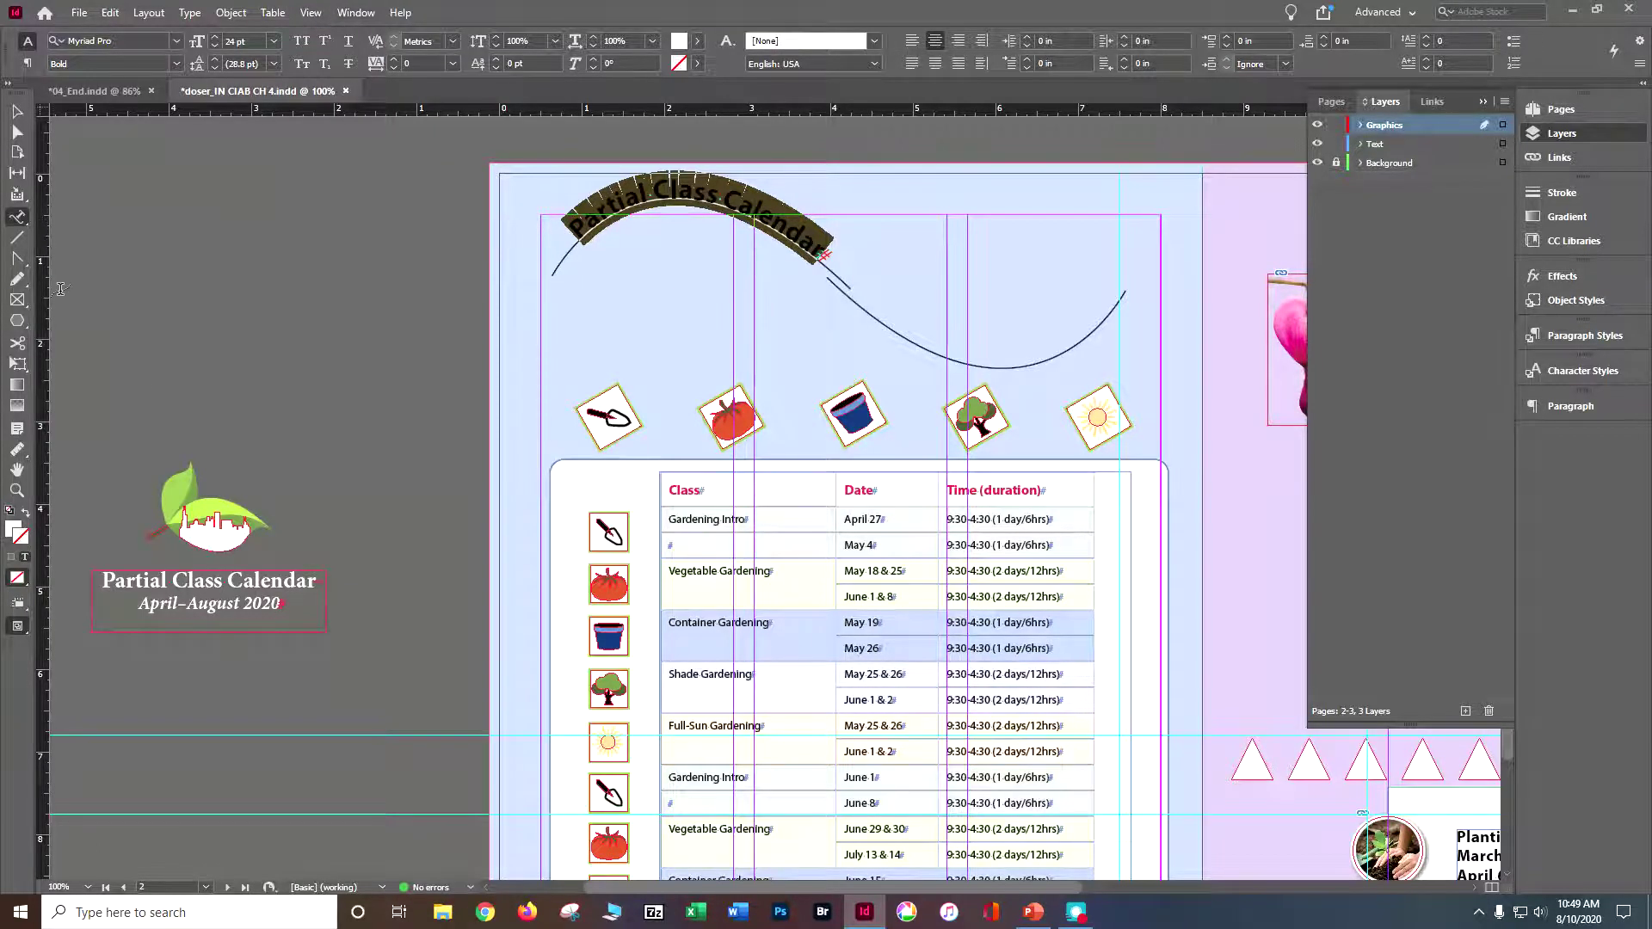
Copy the April–August date line from the pasteboard frame and paste it as type on the right, dipping curve
left_click(21, 221)
left_click(82, 219)
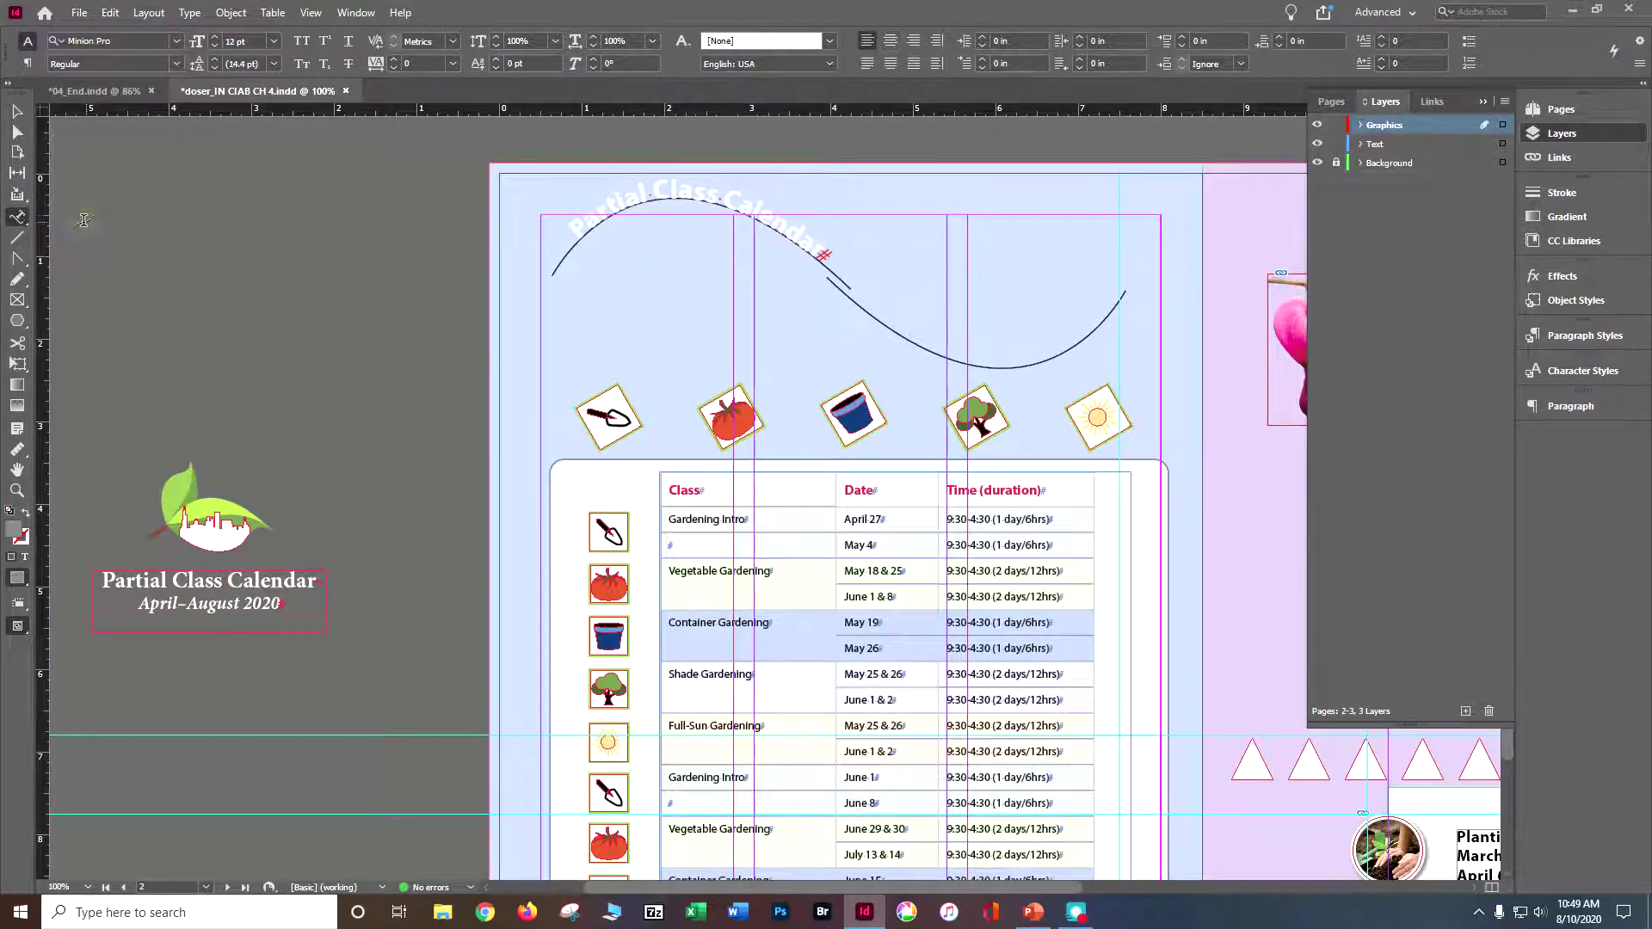
right_click(17, 217)
left_click(75, 241)
left_click_drag(139, 604, 280, 602)
key("ctrl+c")
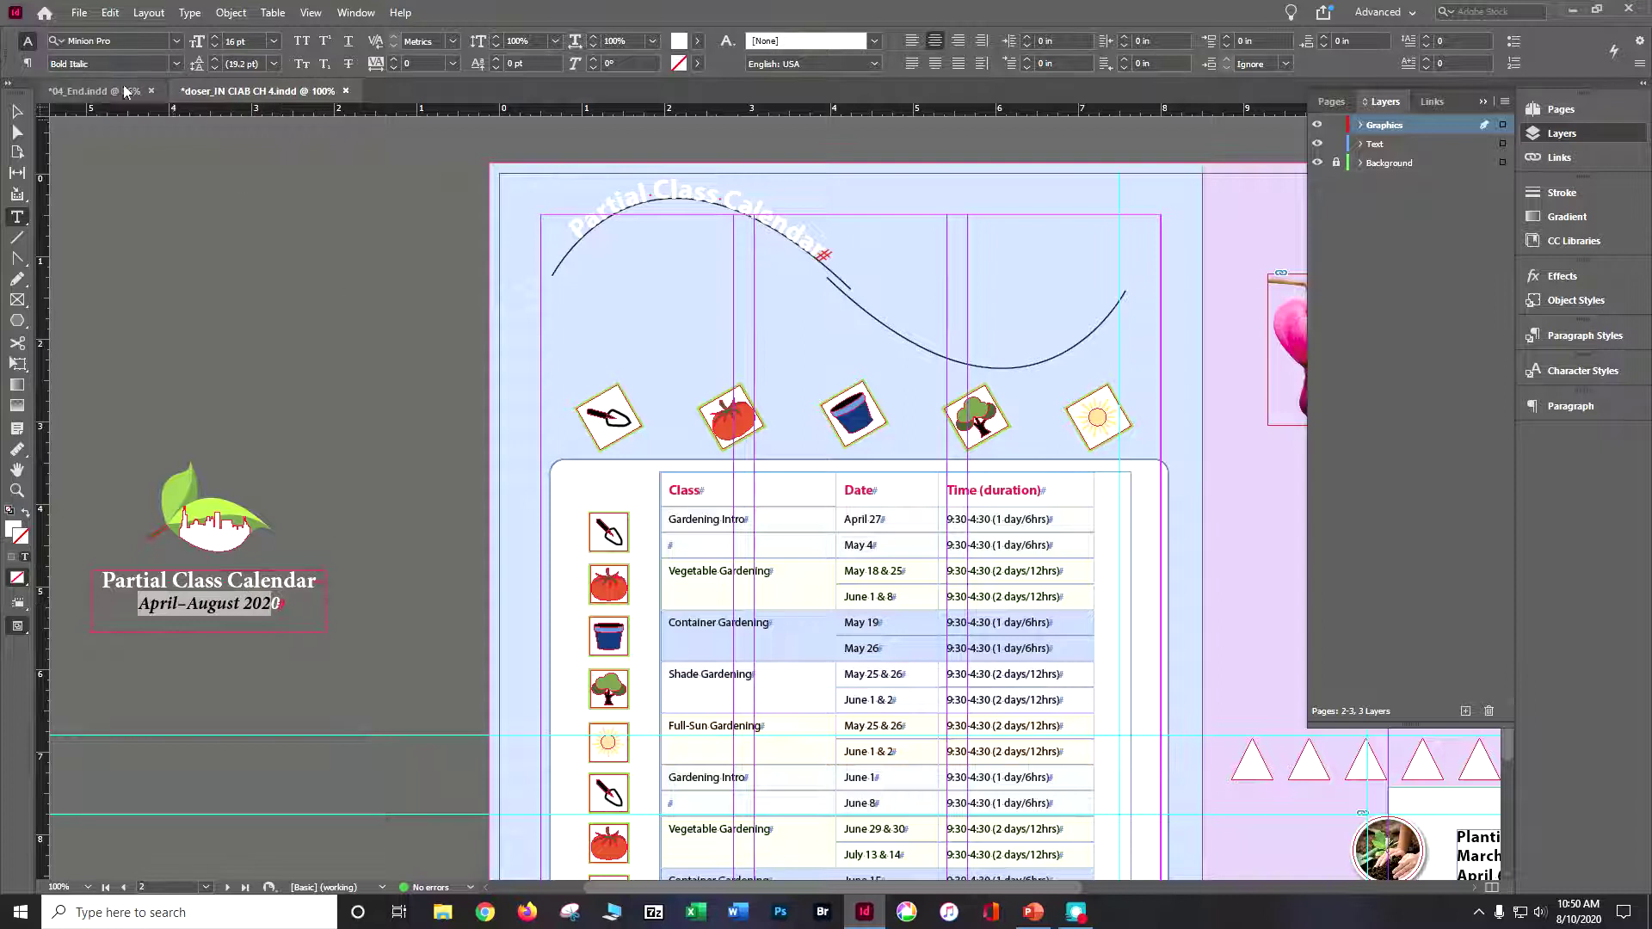
right_click(21, 224)
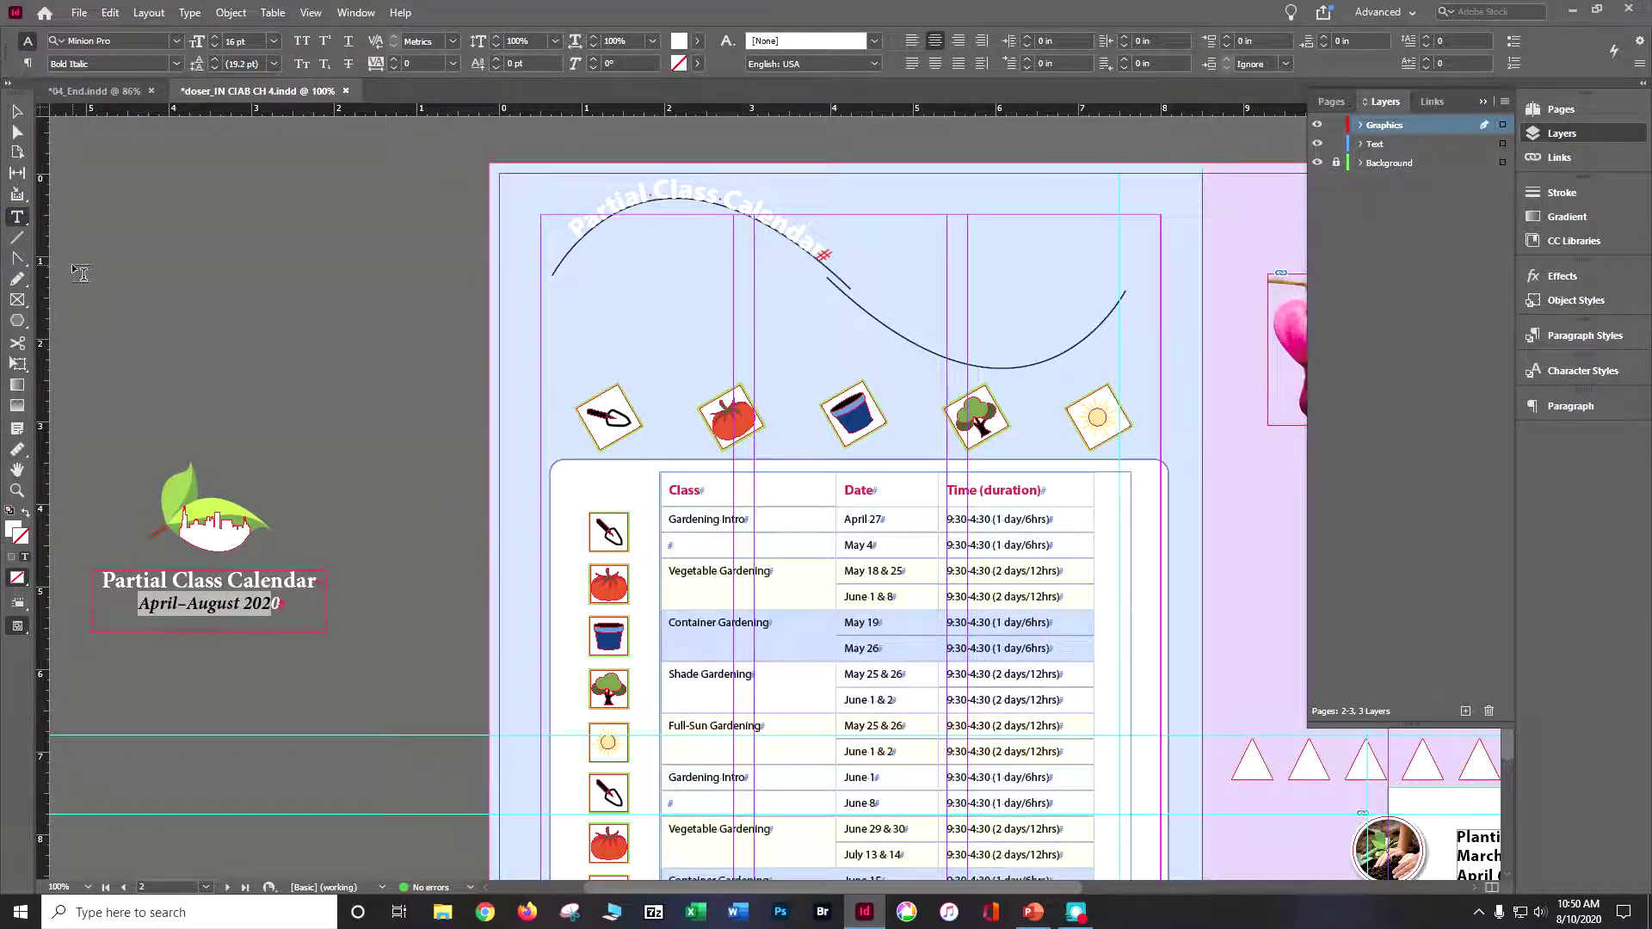
left_click(95, 257)
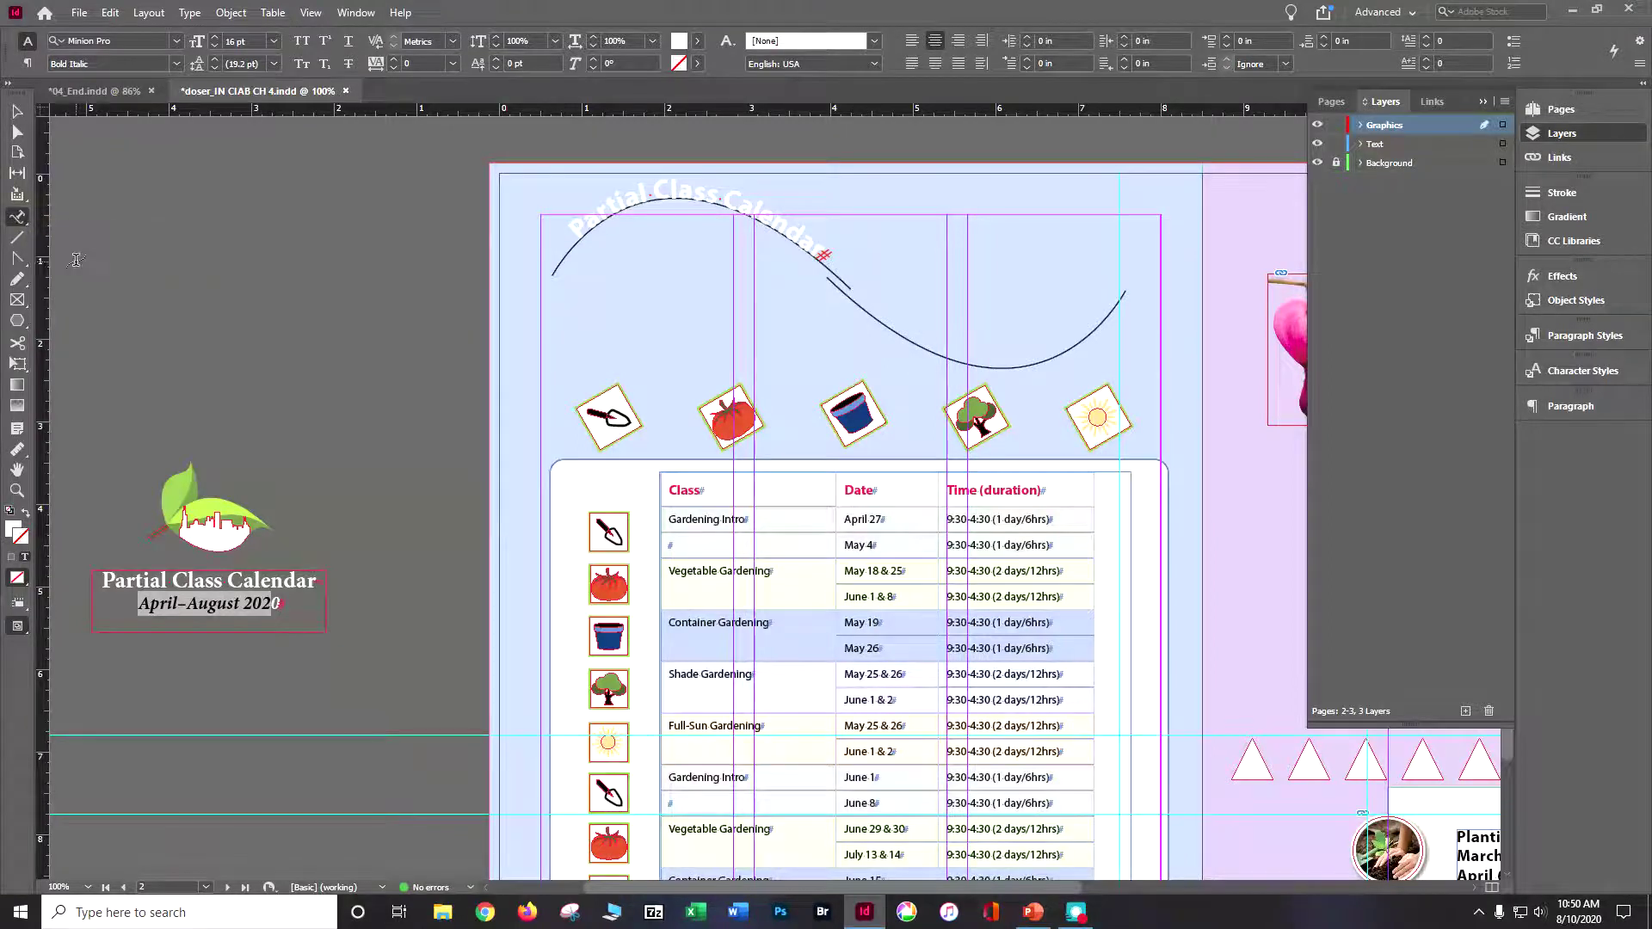
left_click(902, 330)
left_click(902, 331)
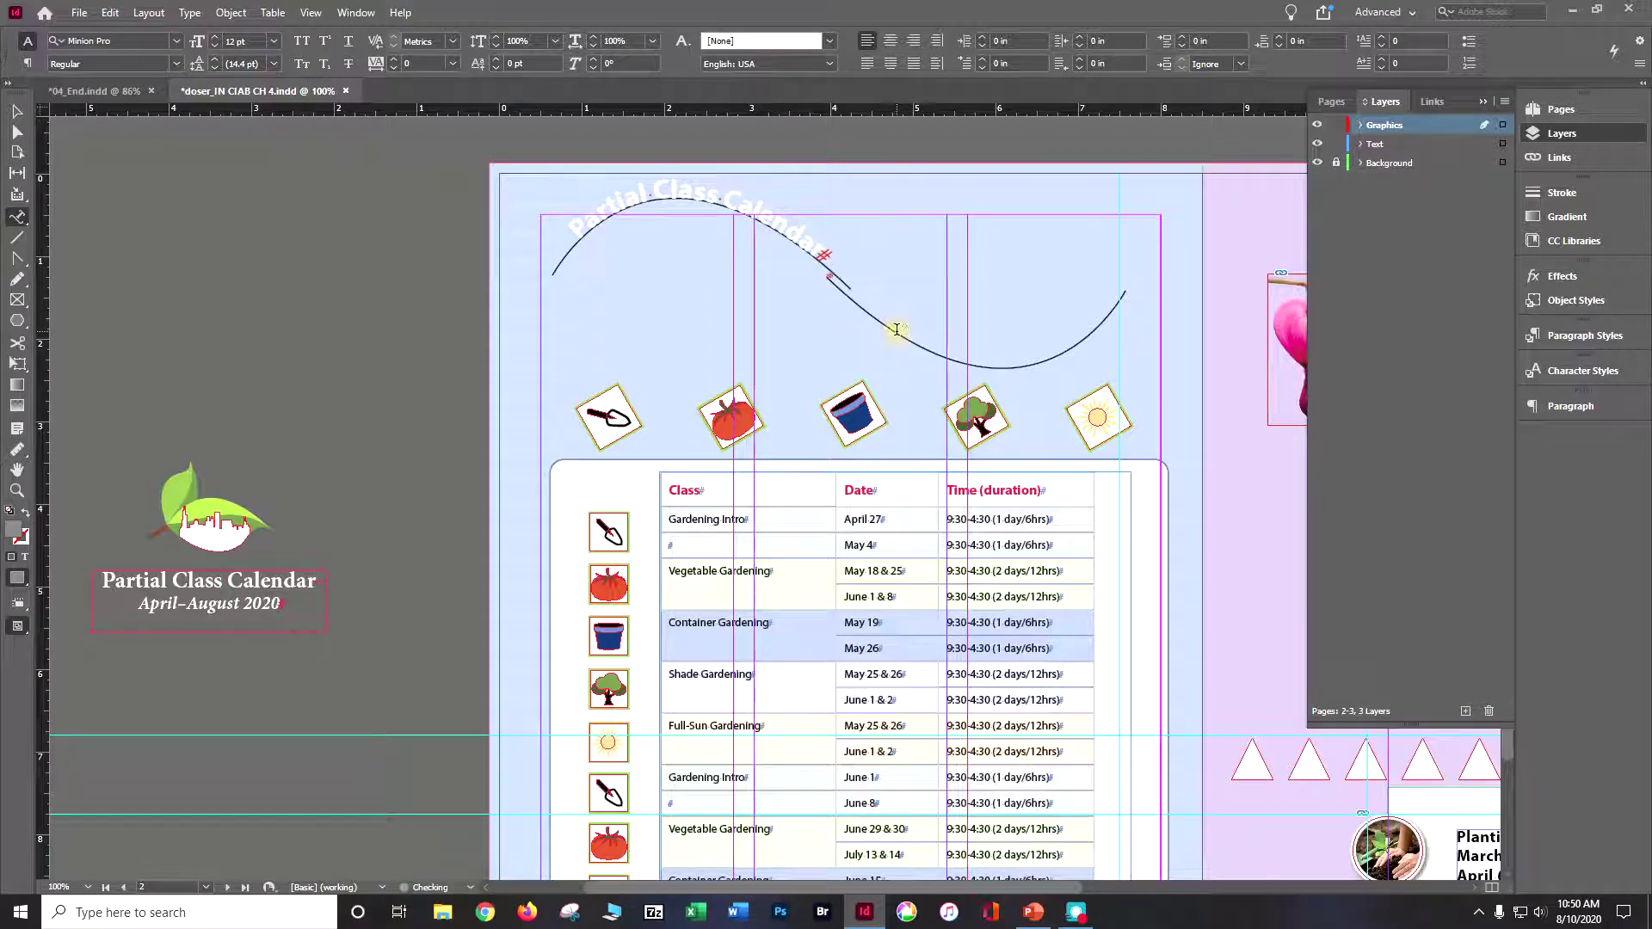
key("ctrl+v")
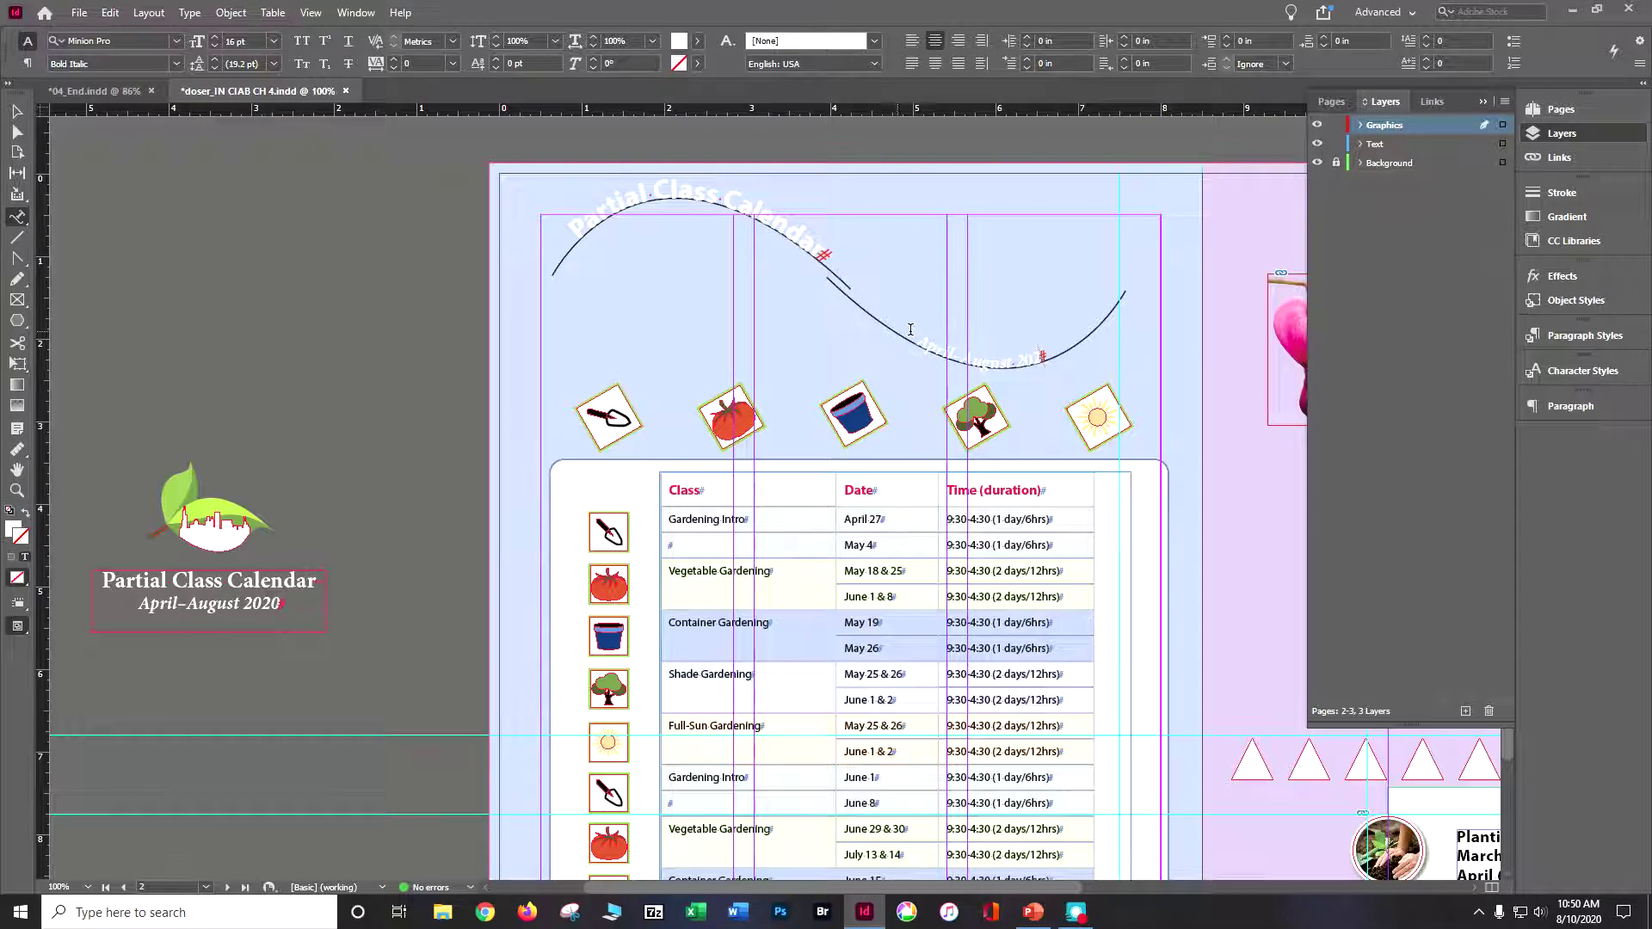
Set the font size of the date text on the right curve to 20 pt
triple_click(948, 355)
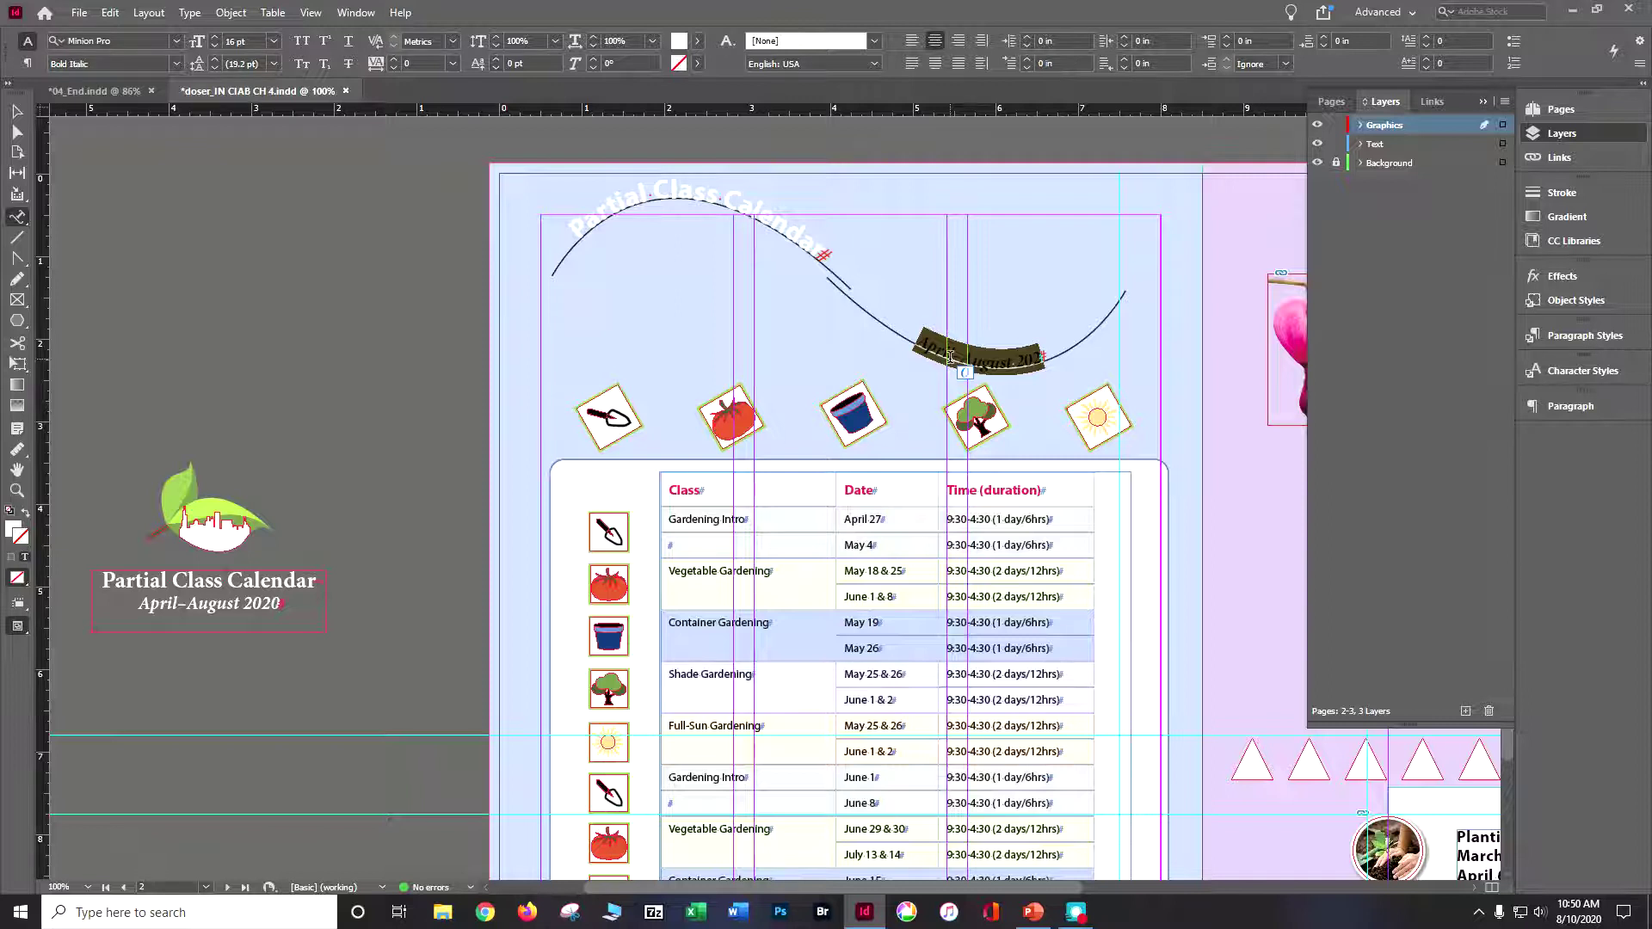
left_click(272, 41)
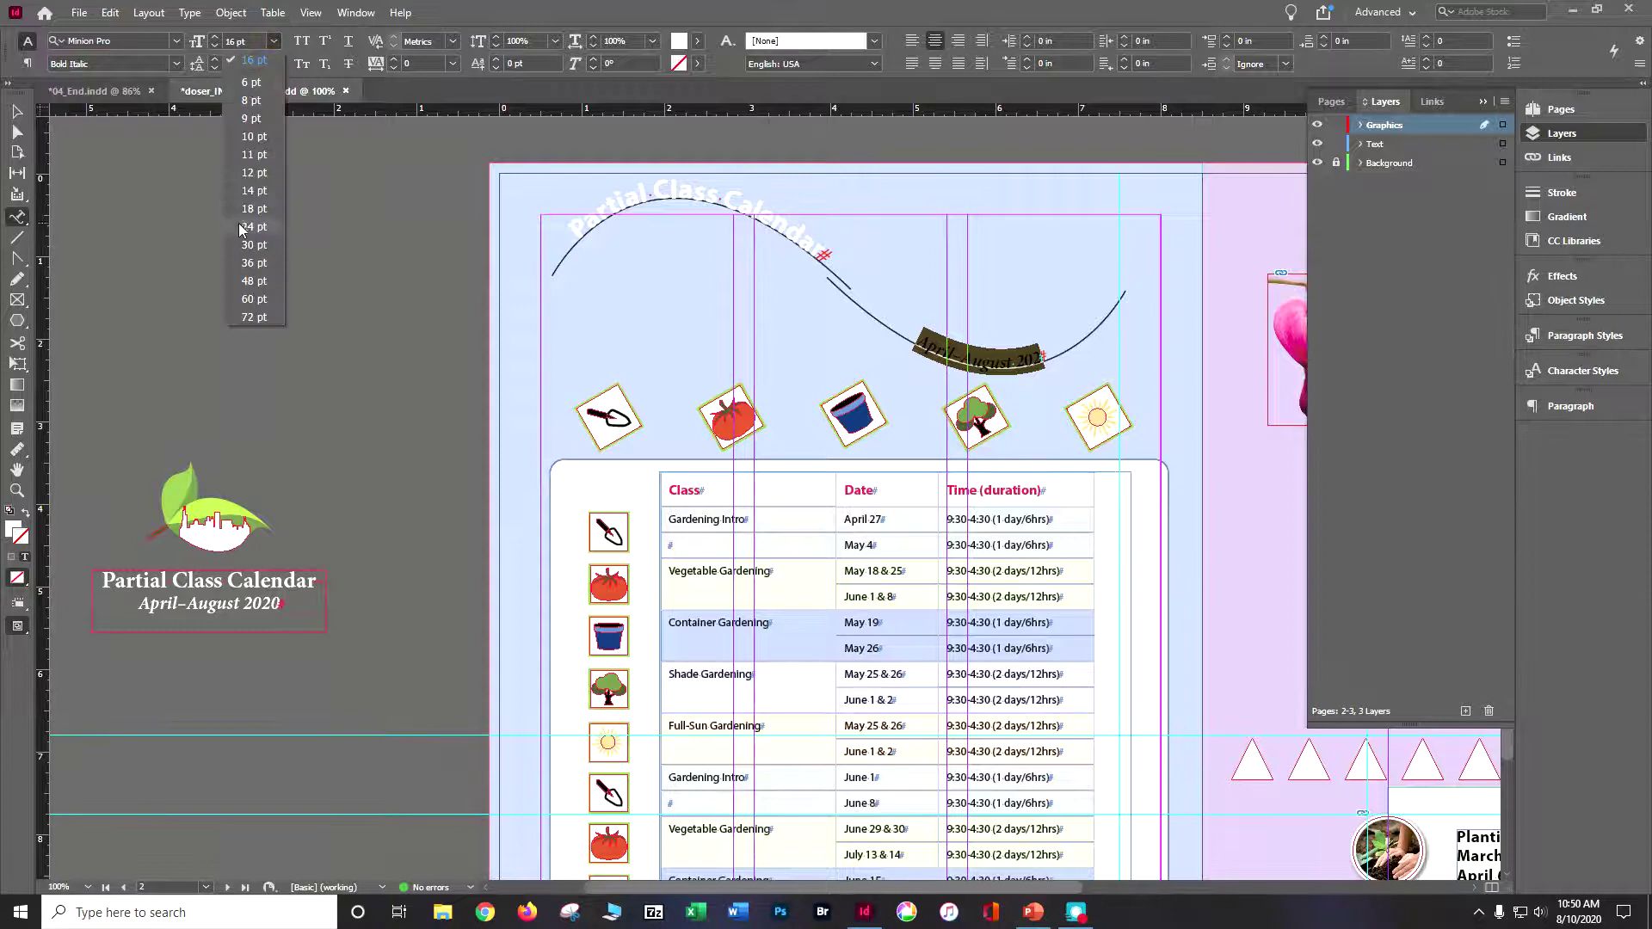
left_click(272, 42)
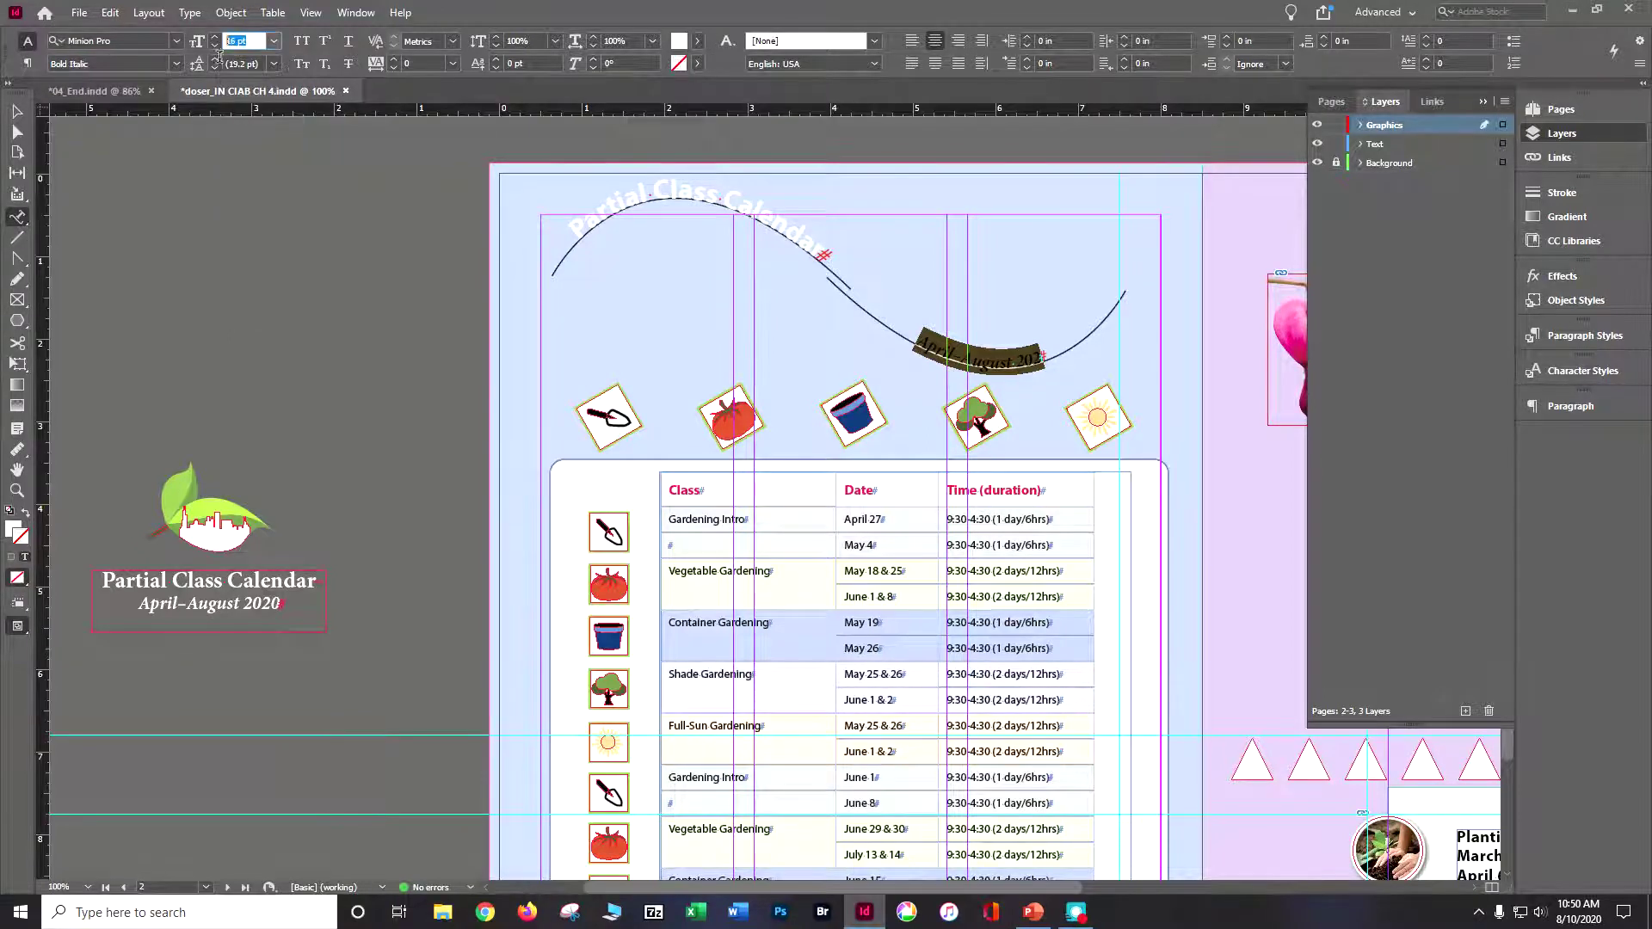
type("2")
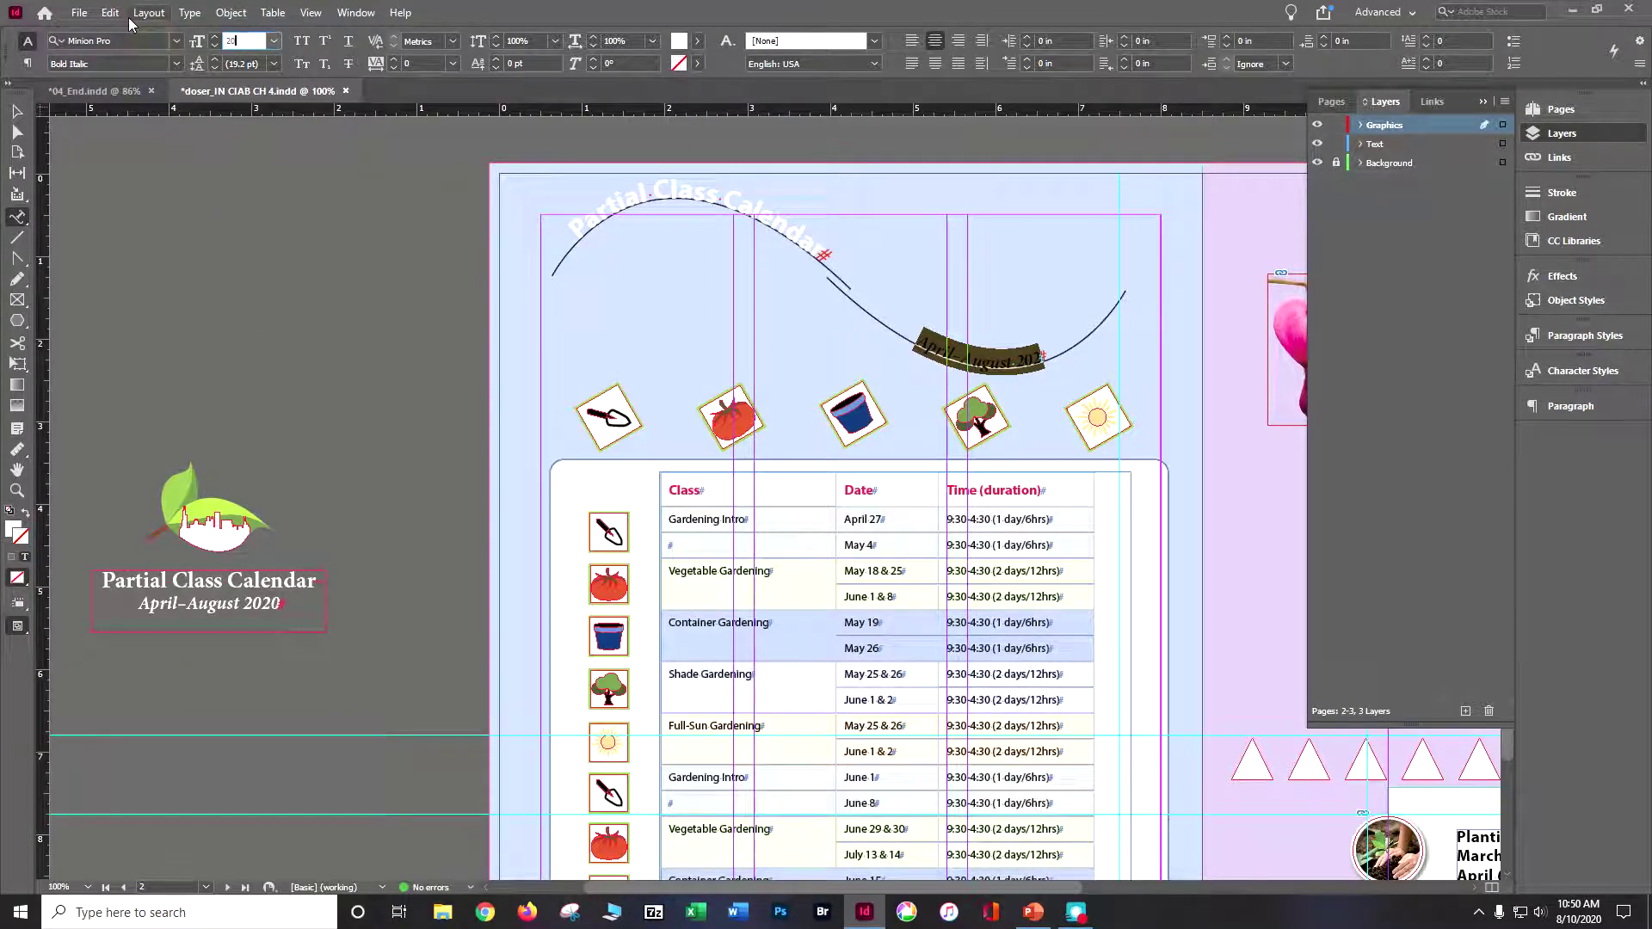
type("0")
key("Return")
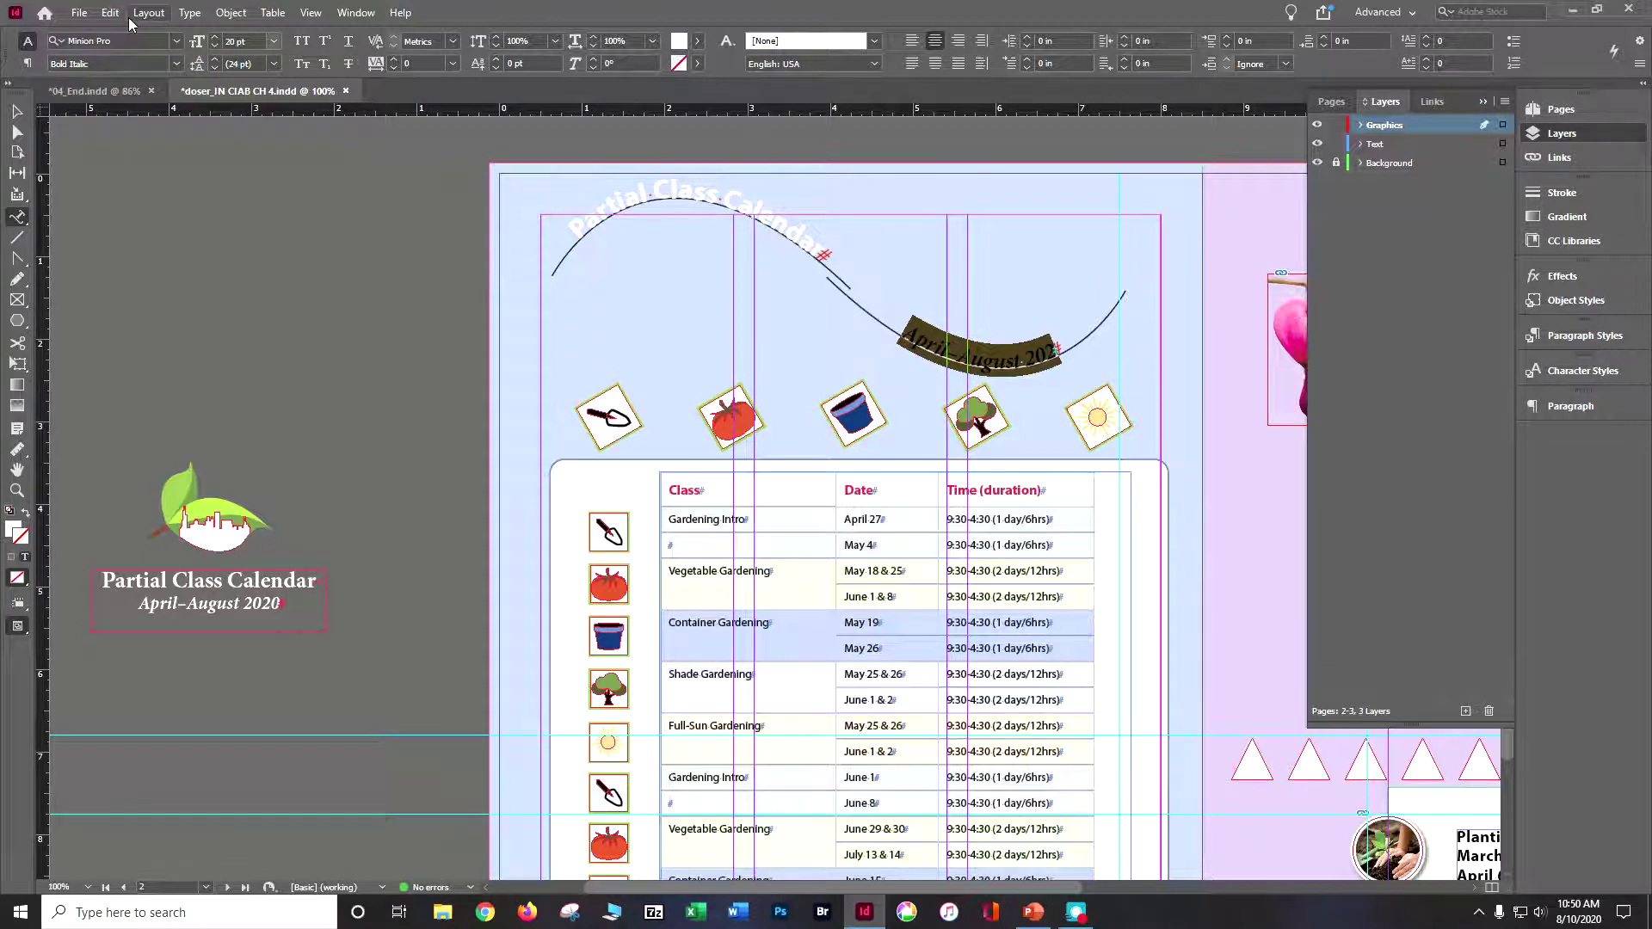
Move the title curve slightly down and left, to about X 2.38 in, Y 1.11 in
key("Escape")
left_click(721, 209)
left_click_drag(843, 290, 838, 310)
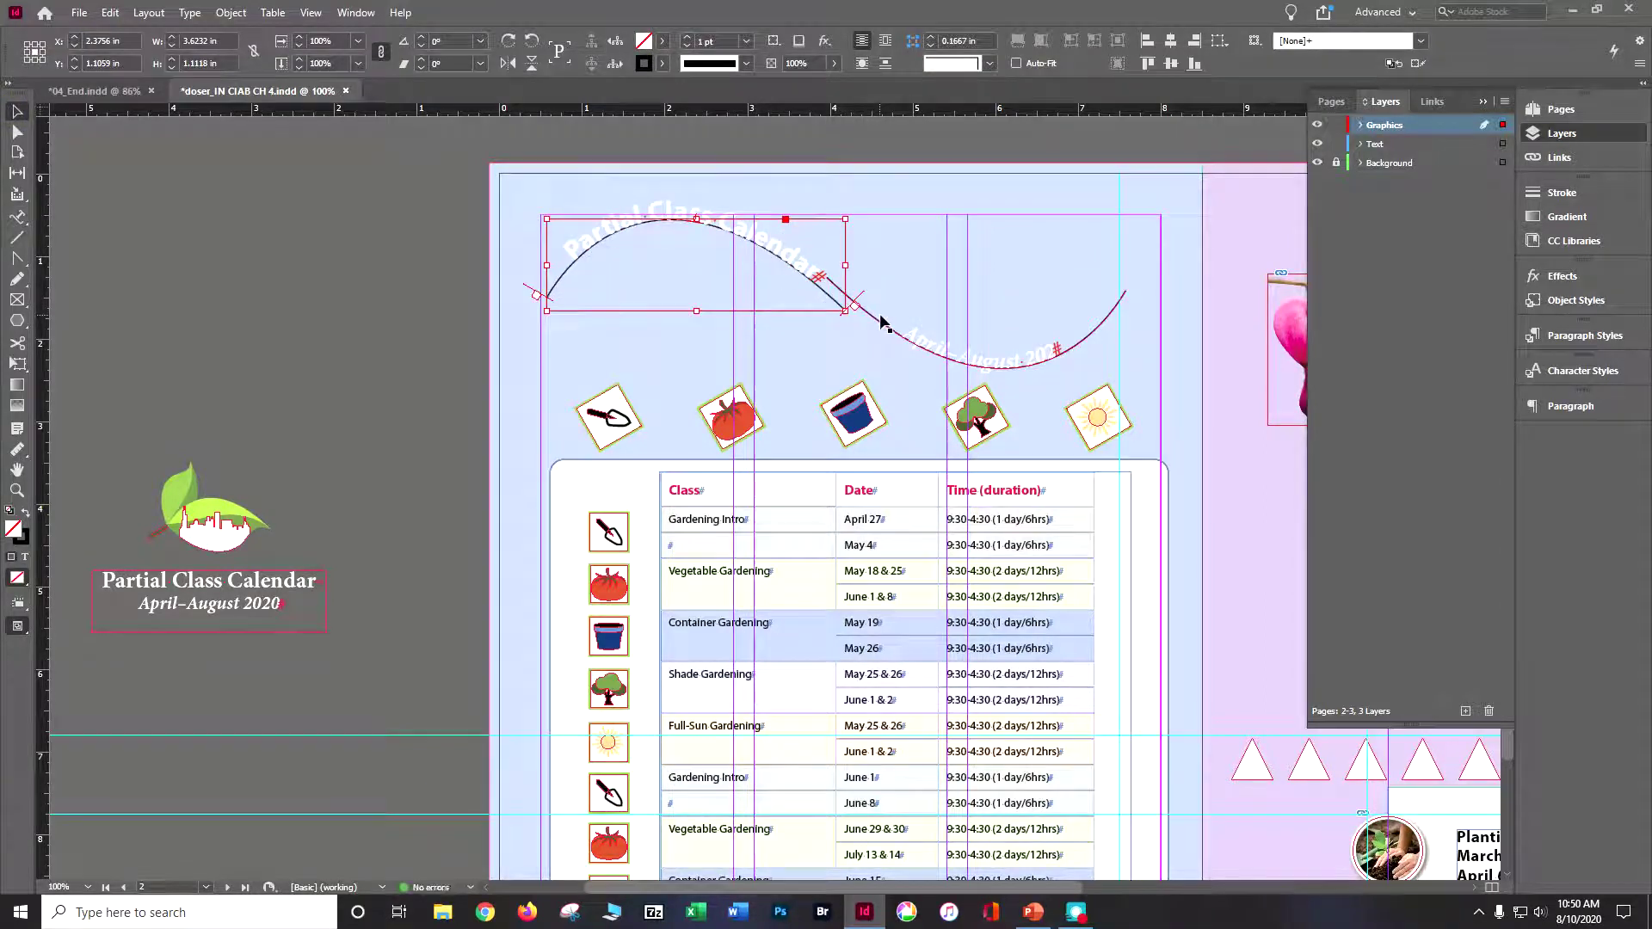
Reposition the date curve so it starts near the title curve's right end, at about X 5.99 in, Y 1.81 in
left_click(887, 331)
left_click_drag(895, 358, 855, 333)
key("Up")
key("Up")
key("Up")
key("Up")
key("Up")
key("Up")
key("Up")
key("Right")
key("Right")
key("Right")
key("Right")
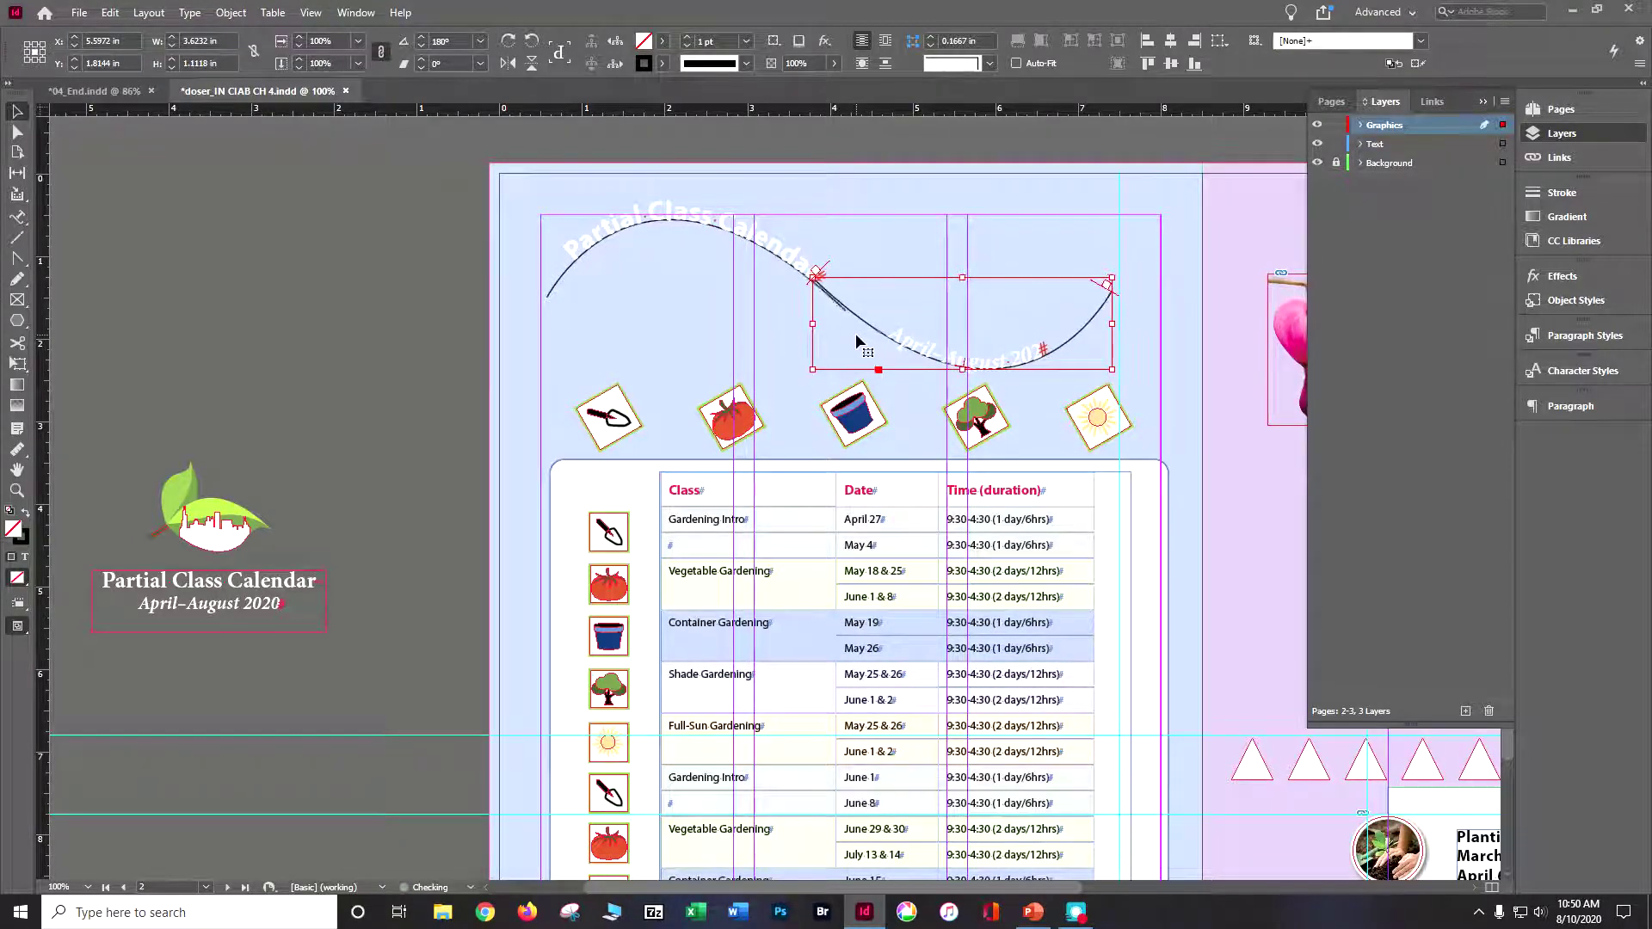
key("Right")
key("Right")
key("Right")
key("Right")
key("Right")
key("Right")
key("Right")
key("Right")
key("Right")
key("Right")
key("Right")
key("Right")
key("Right")
key("Right")
key("Right")
key("Right")
key("Right")
key("Right")
key("Right")
key("Right")
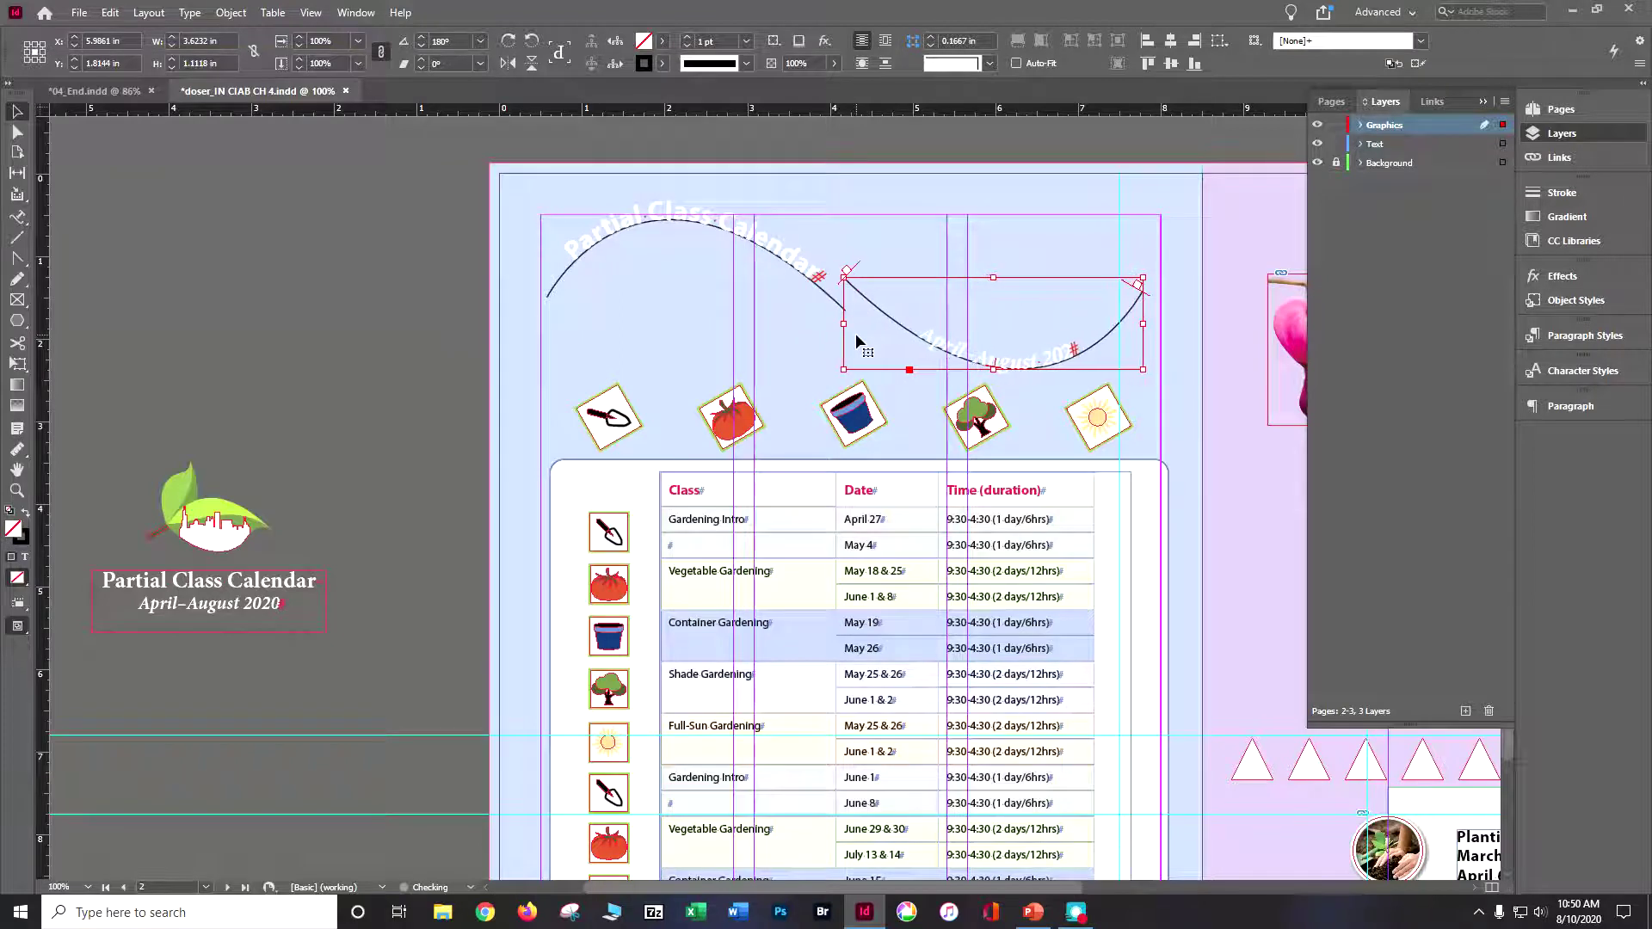
Nudge the title curve right to about X 2.81 in so its end meets the date curve in one continuous wave
left_click(771, 255)
key("Right")
key("Right")
key("Right")
key("Right")
key("Right")
key("Right")
key("Right")
key("Right")
key("Right")
key("Right")
key("Right")
key("Right")
key("Right")
key("Right")
key("Right")
key("Right")
key("Right")
key("Right")
key("Right")
key("Right")
key("Right")
key("Right")
key("Right")
key("Right")
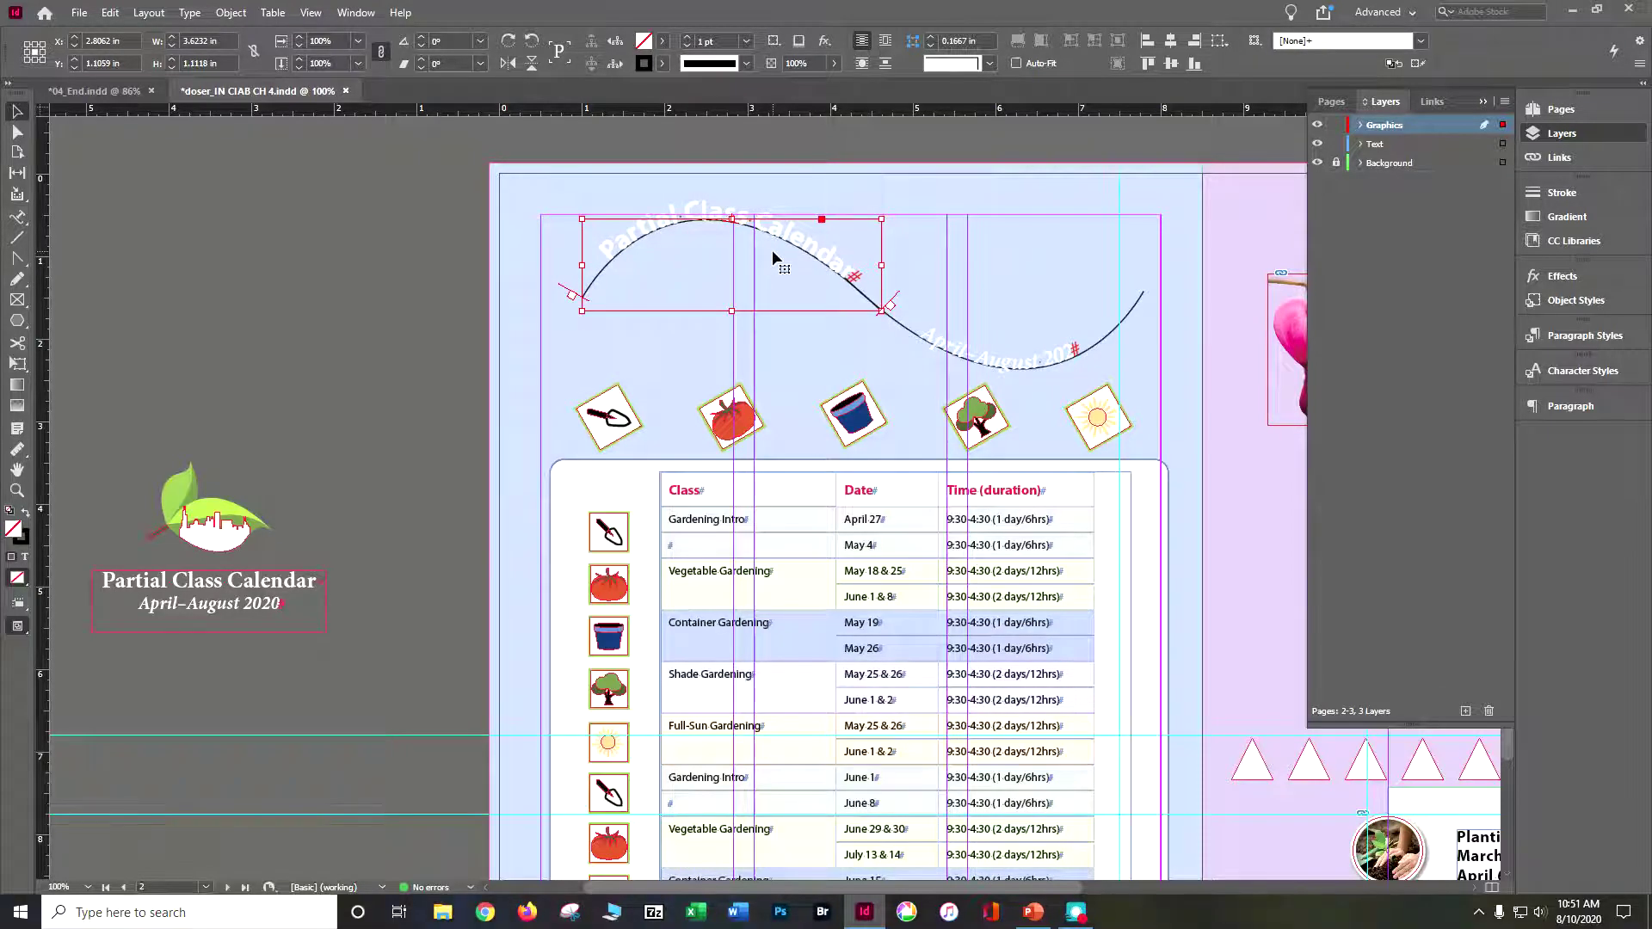
Set the stroke colour of the title curve's path to None
left_click(1564, 203)
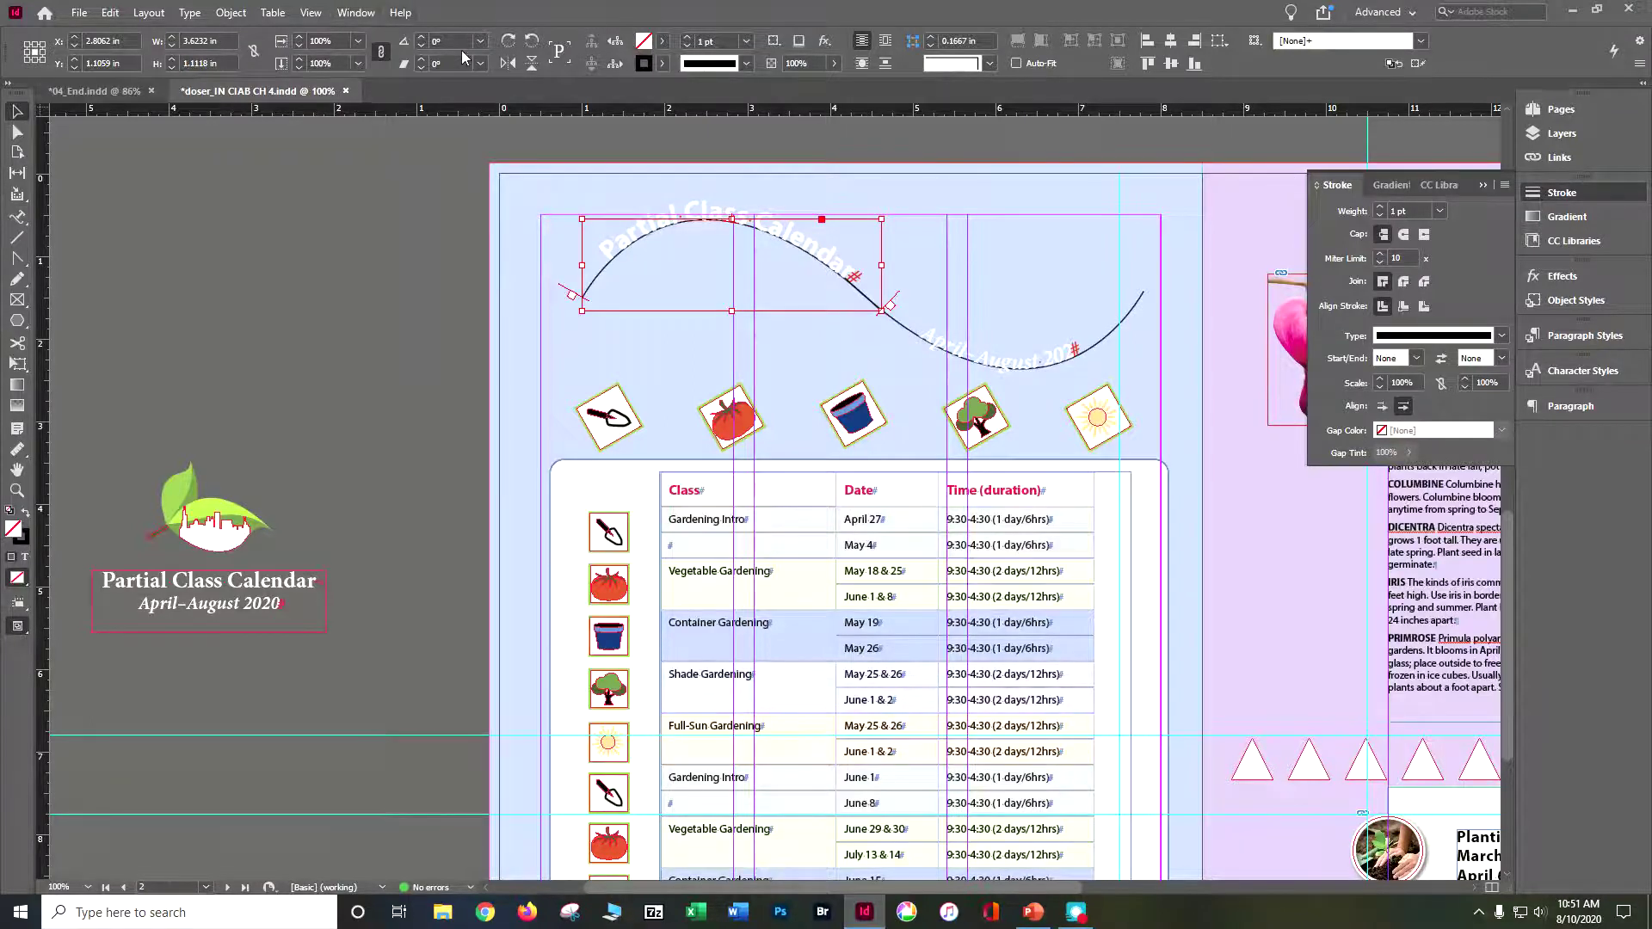
left_click(355, 15)
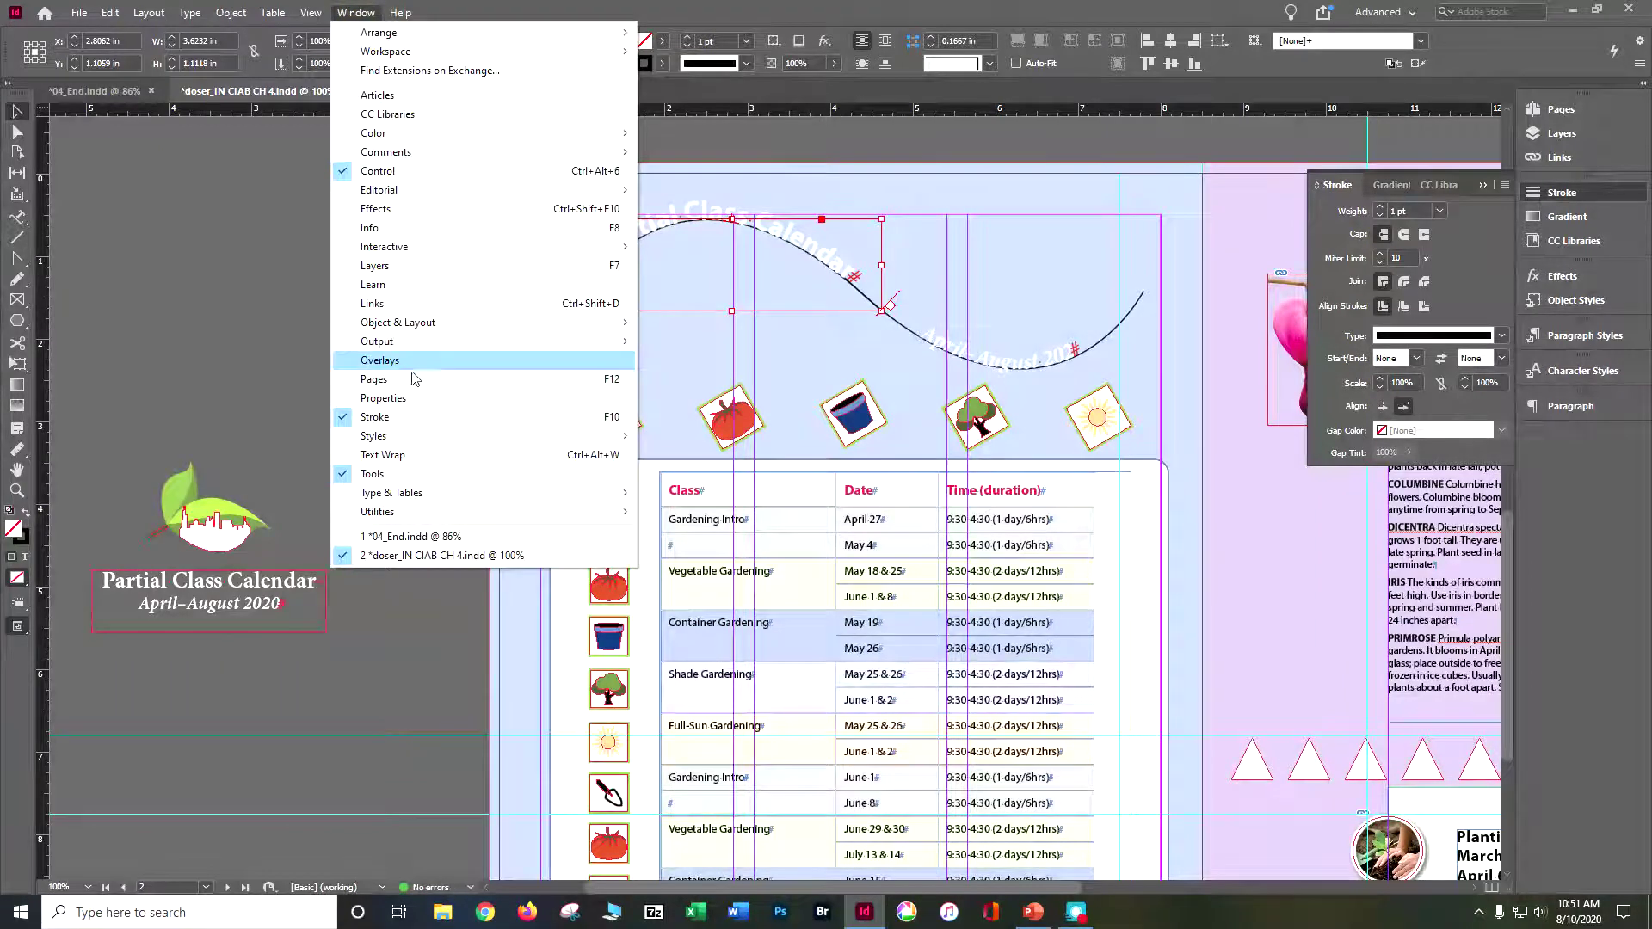
left_click(404, 398)
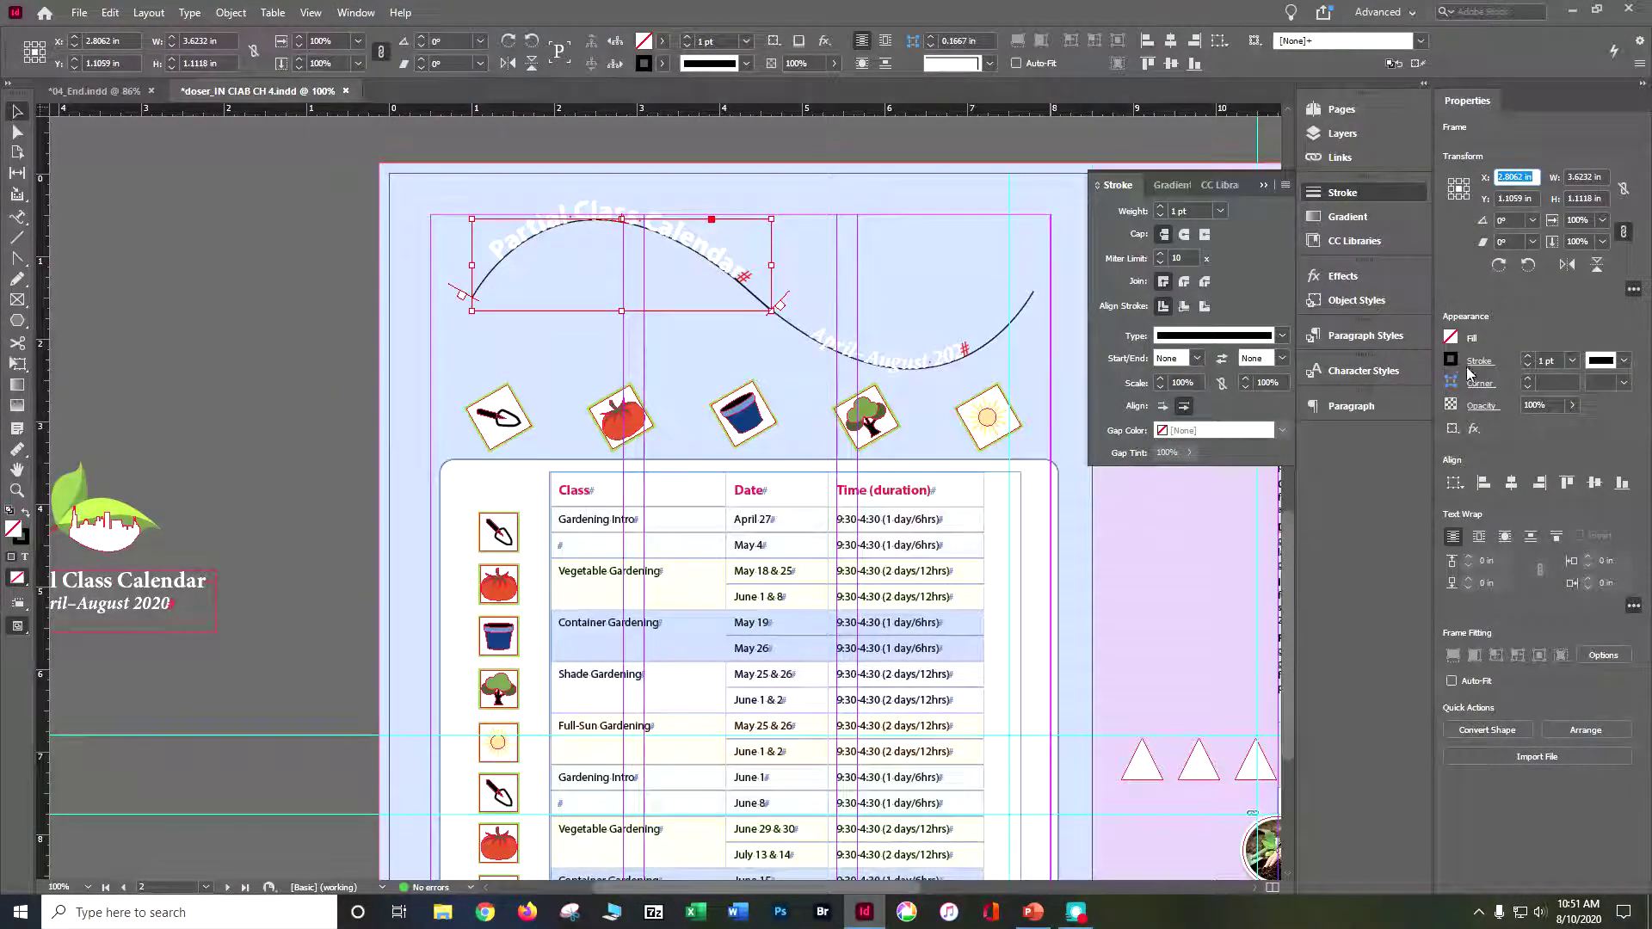
left_click(1452, 367)
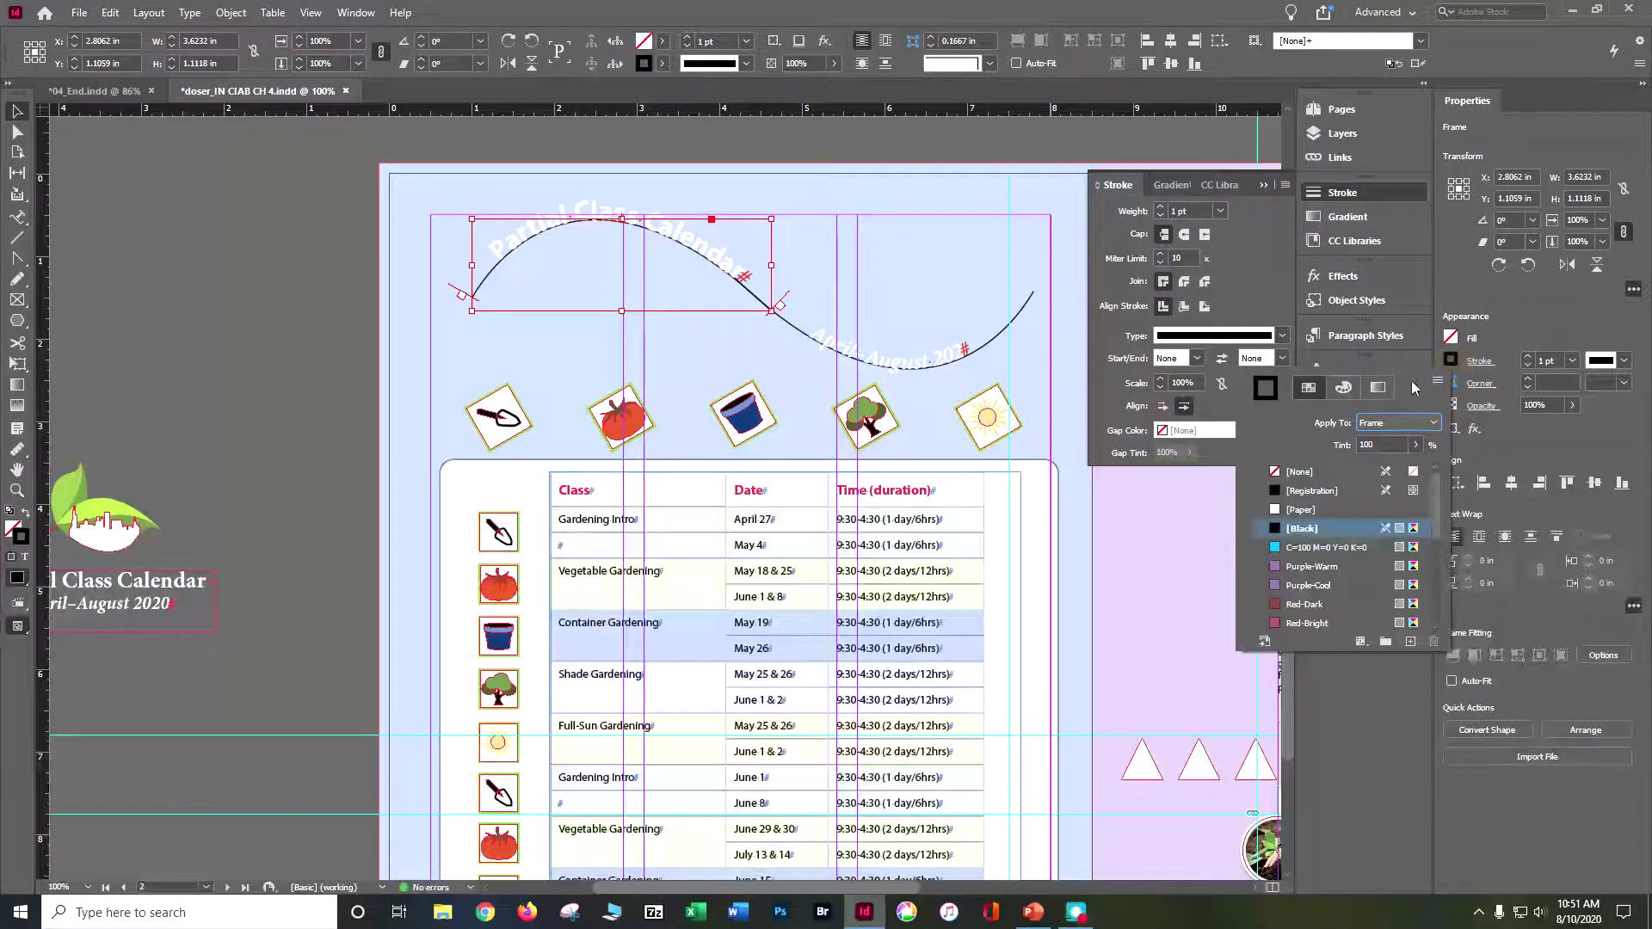
left_click(1293, 481)
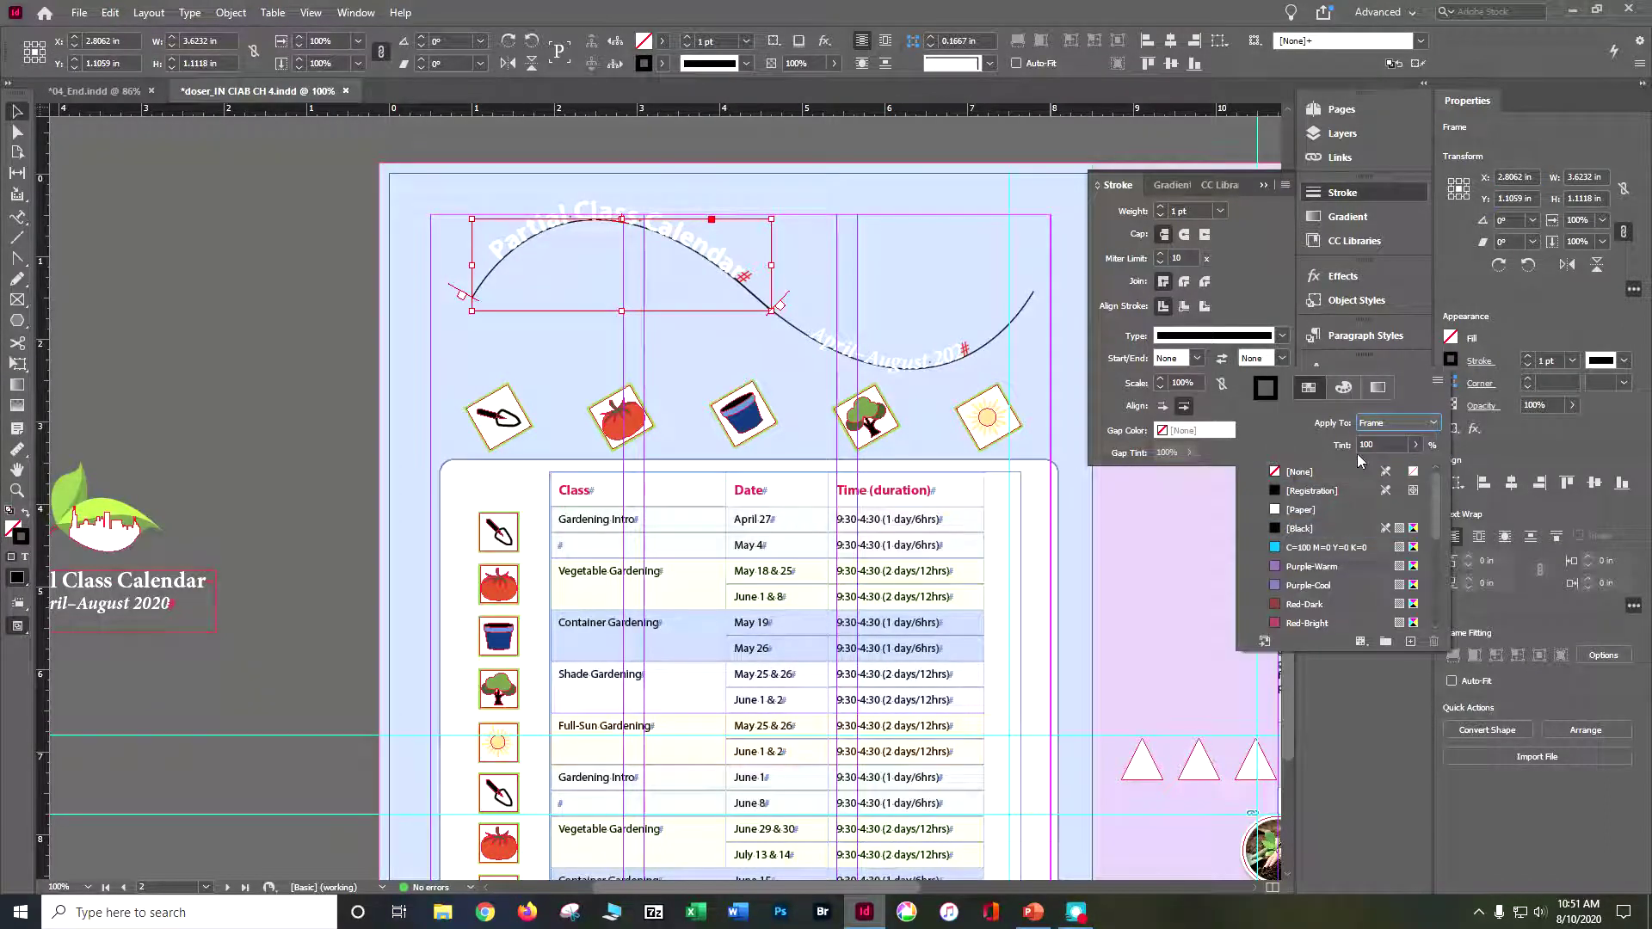
key("Tab")
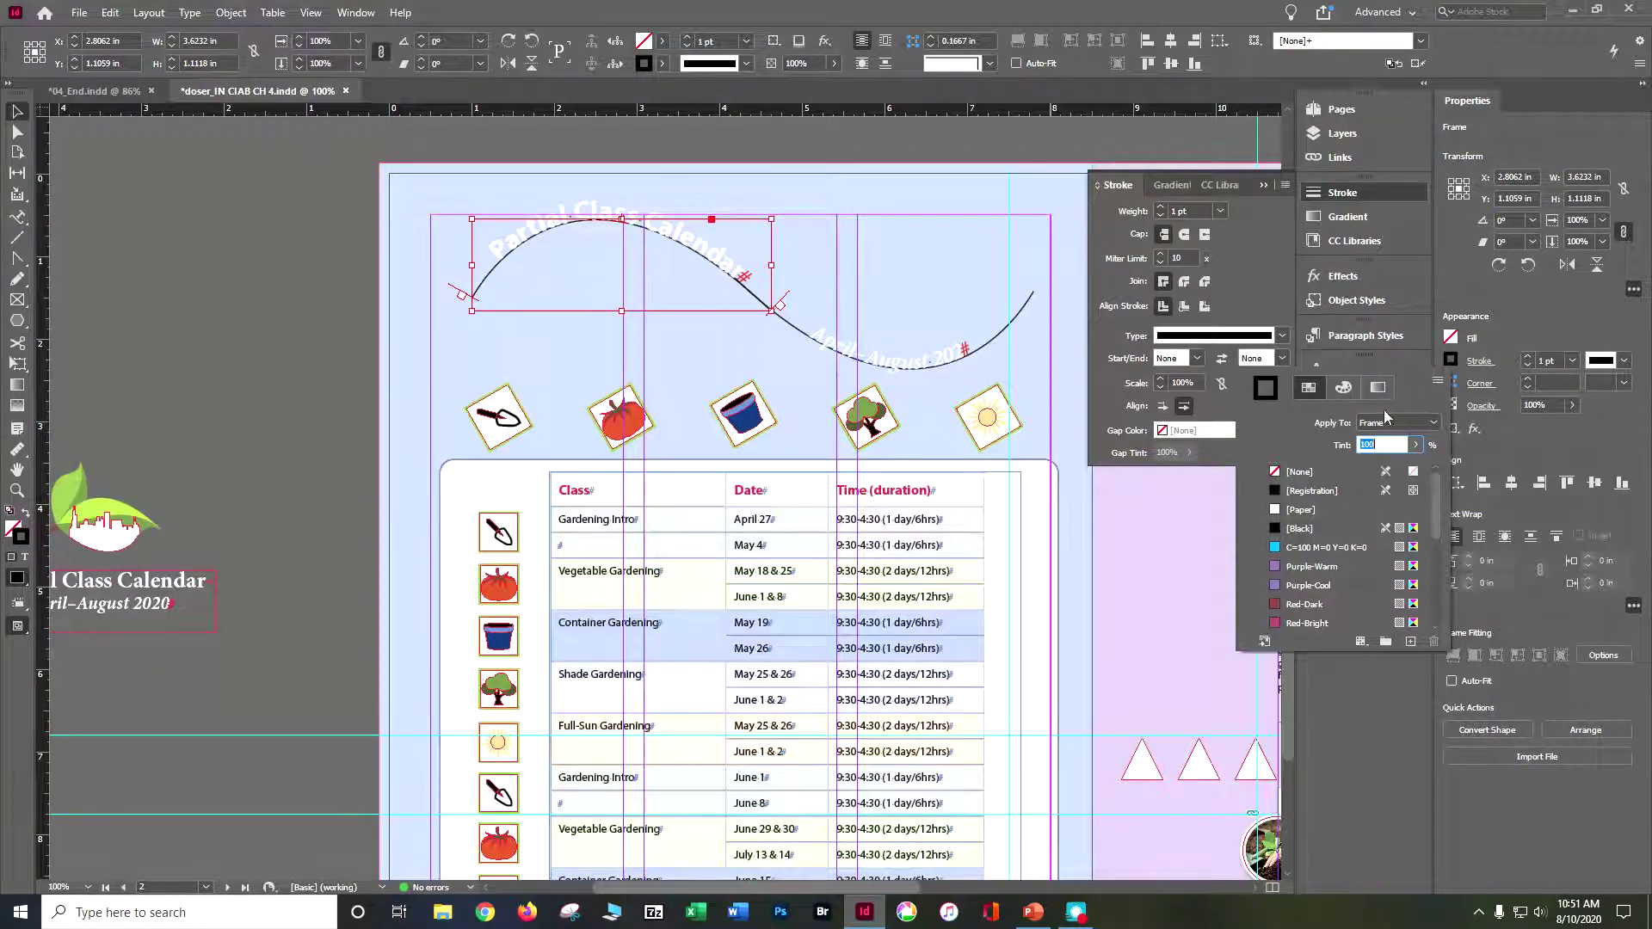
left_click(1296, 472)
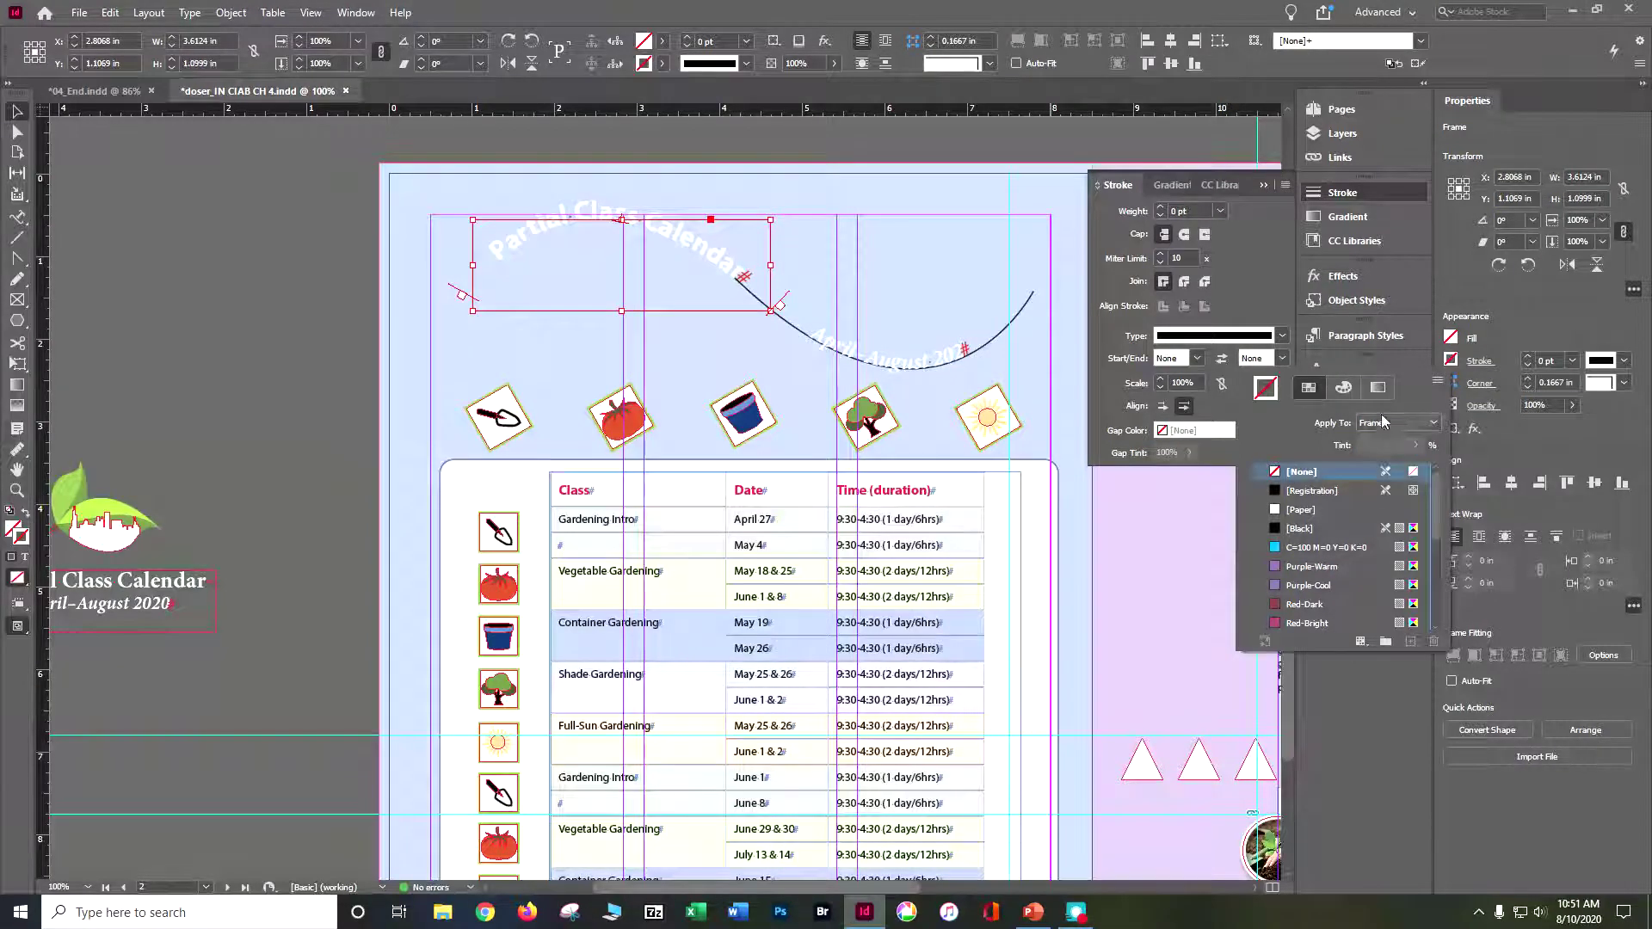
left_click(1562, 342)
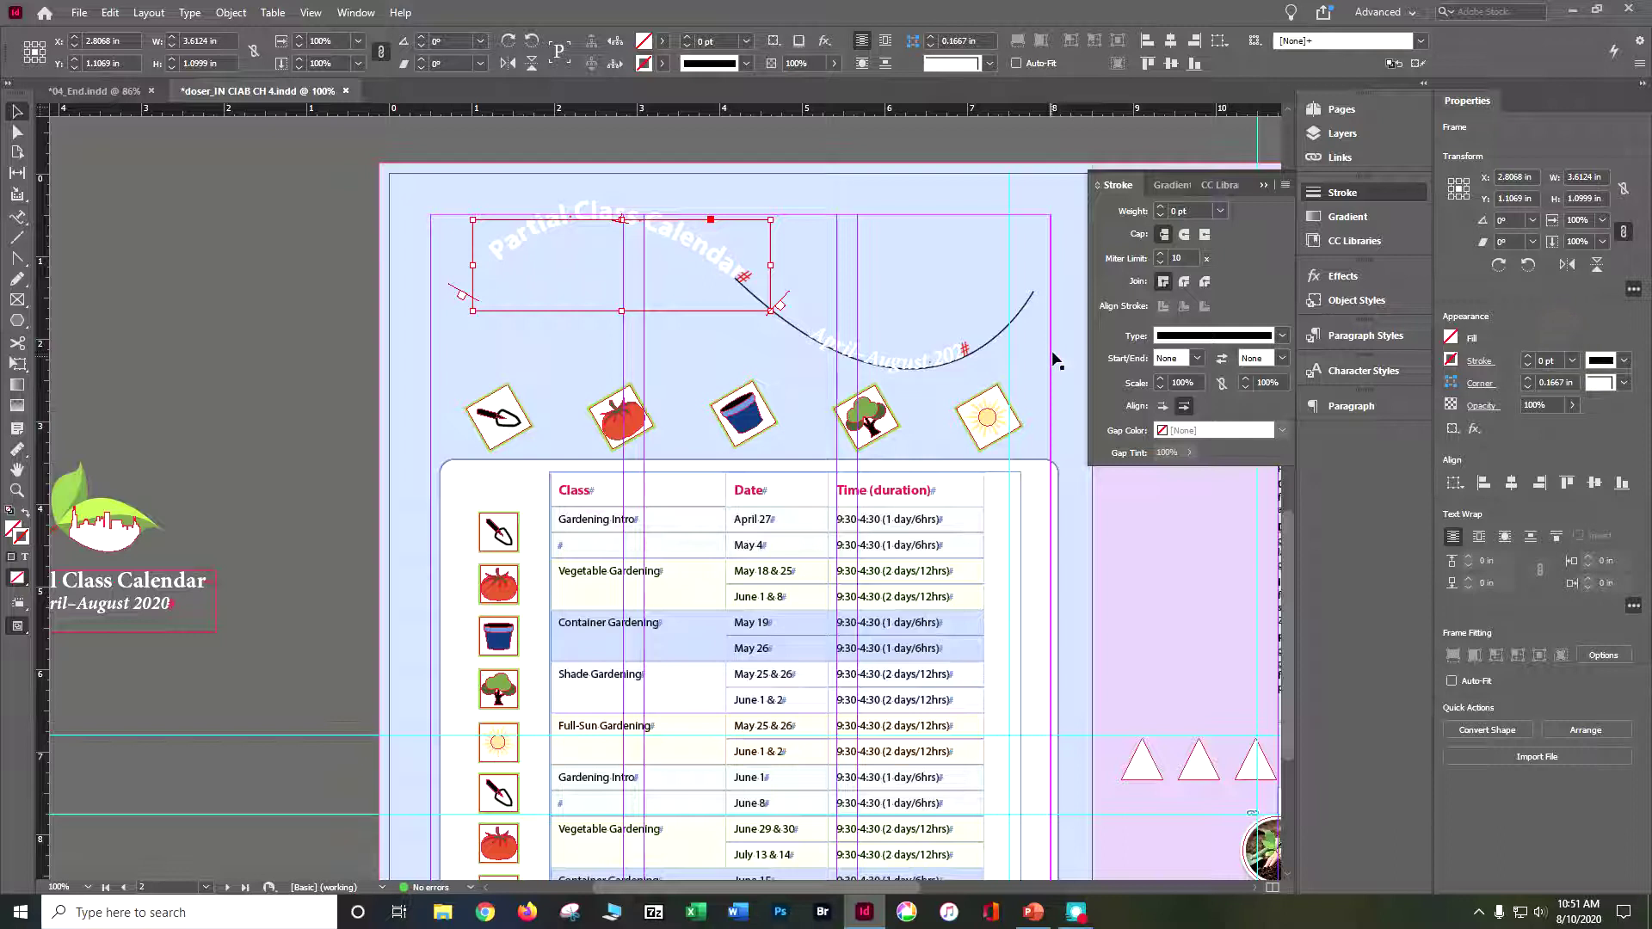
Select the date curve and set its path's stroke colour to None
left_click(1016, 321)
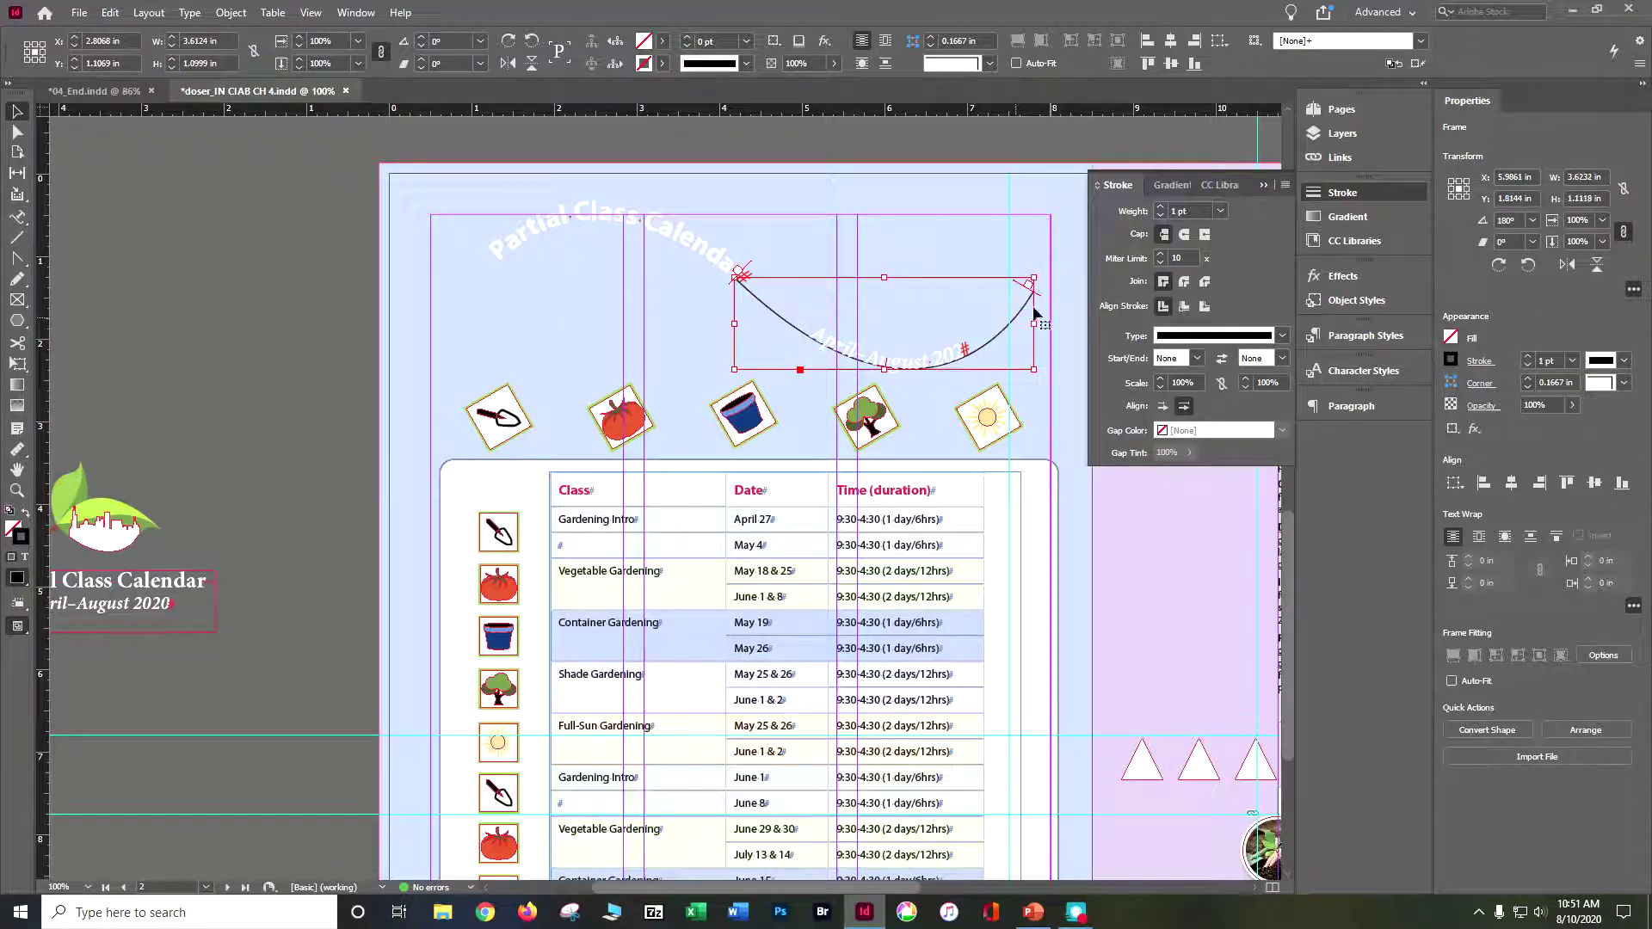
left_click(1474, 365)
left_click(1450, 362)
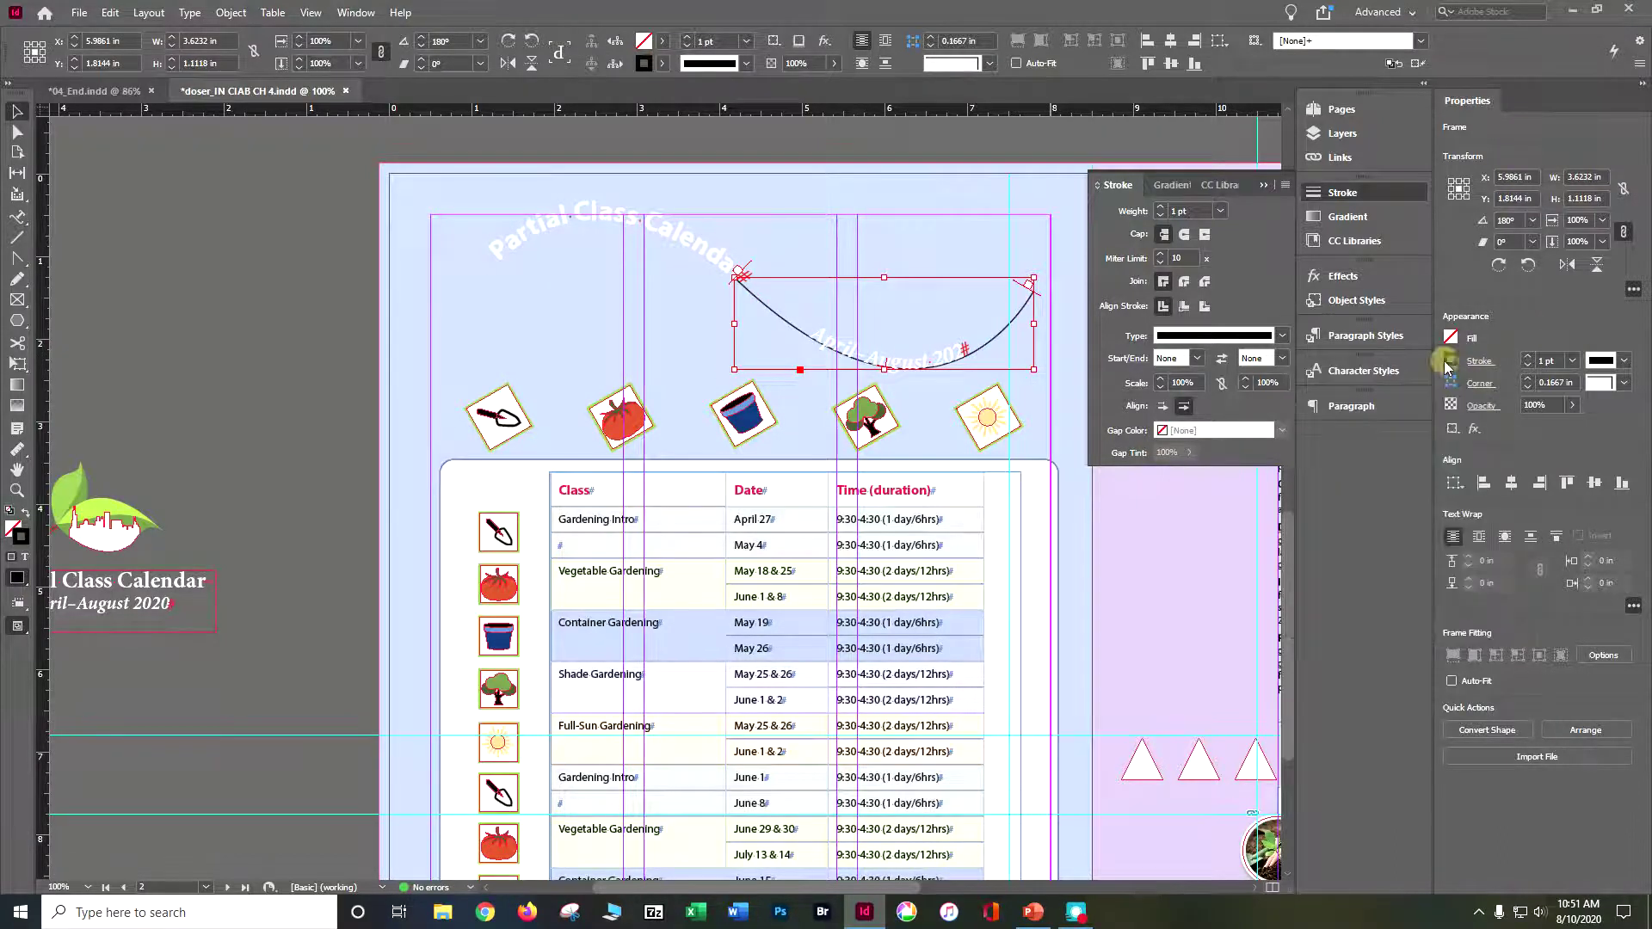
left_click(1450, 362)
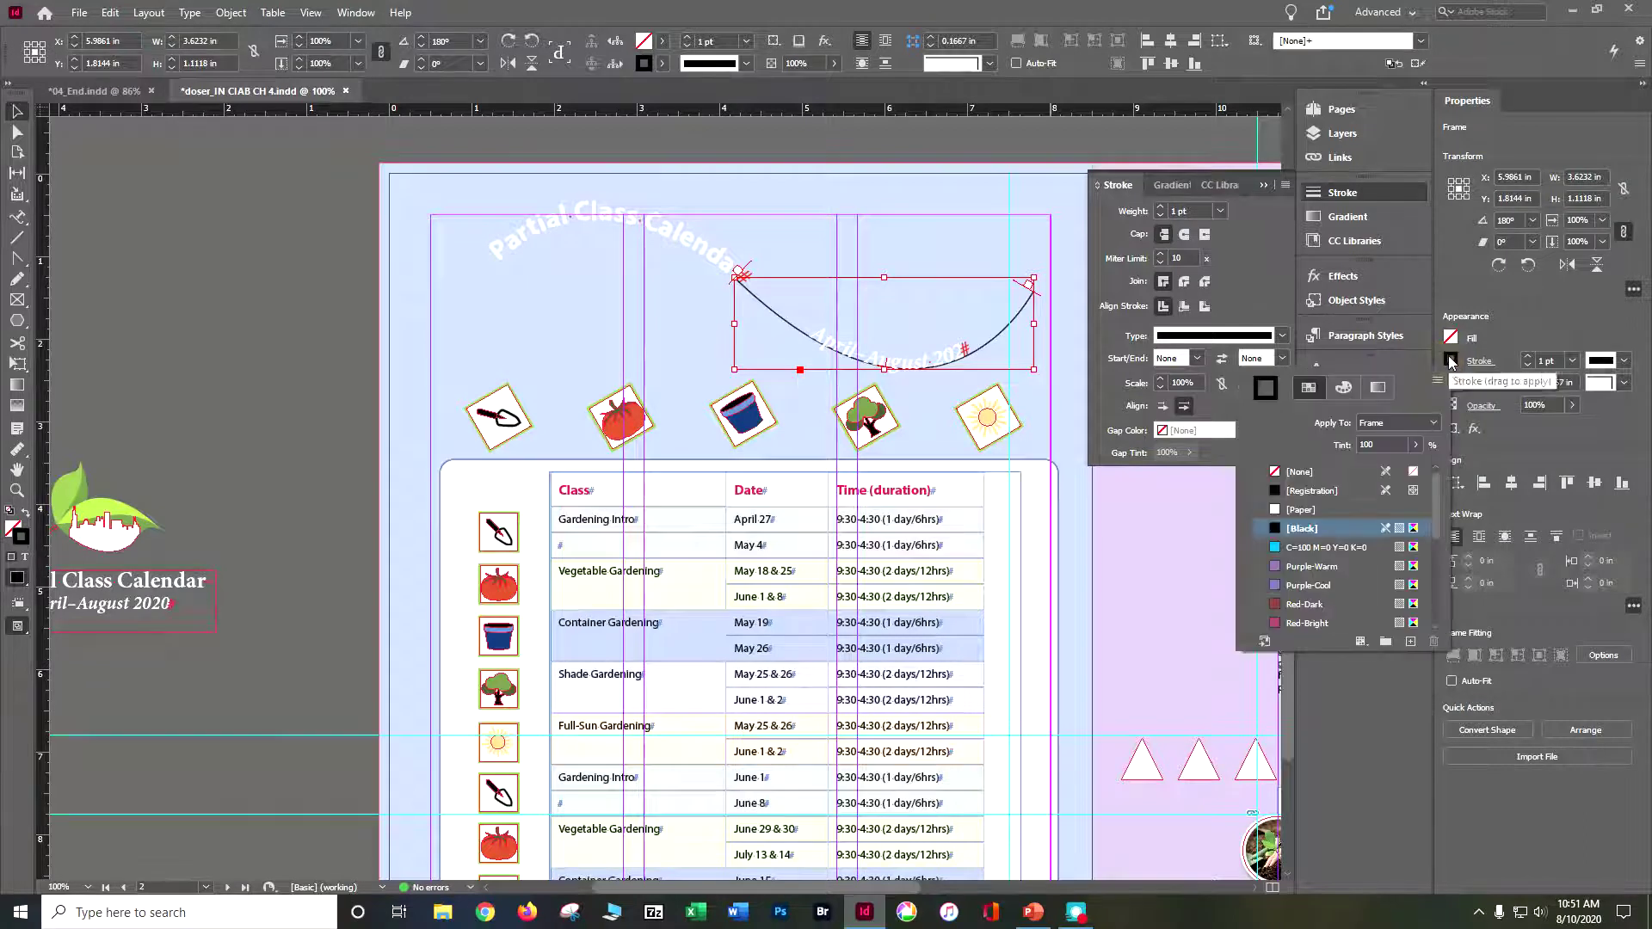
left_click(1301, 471)
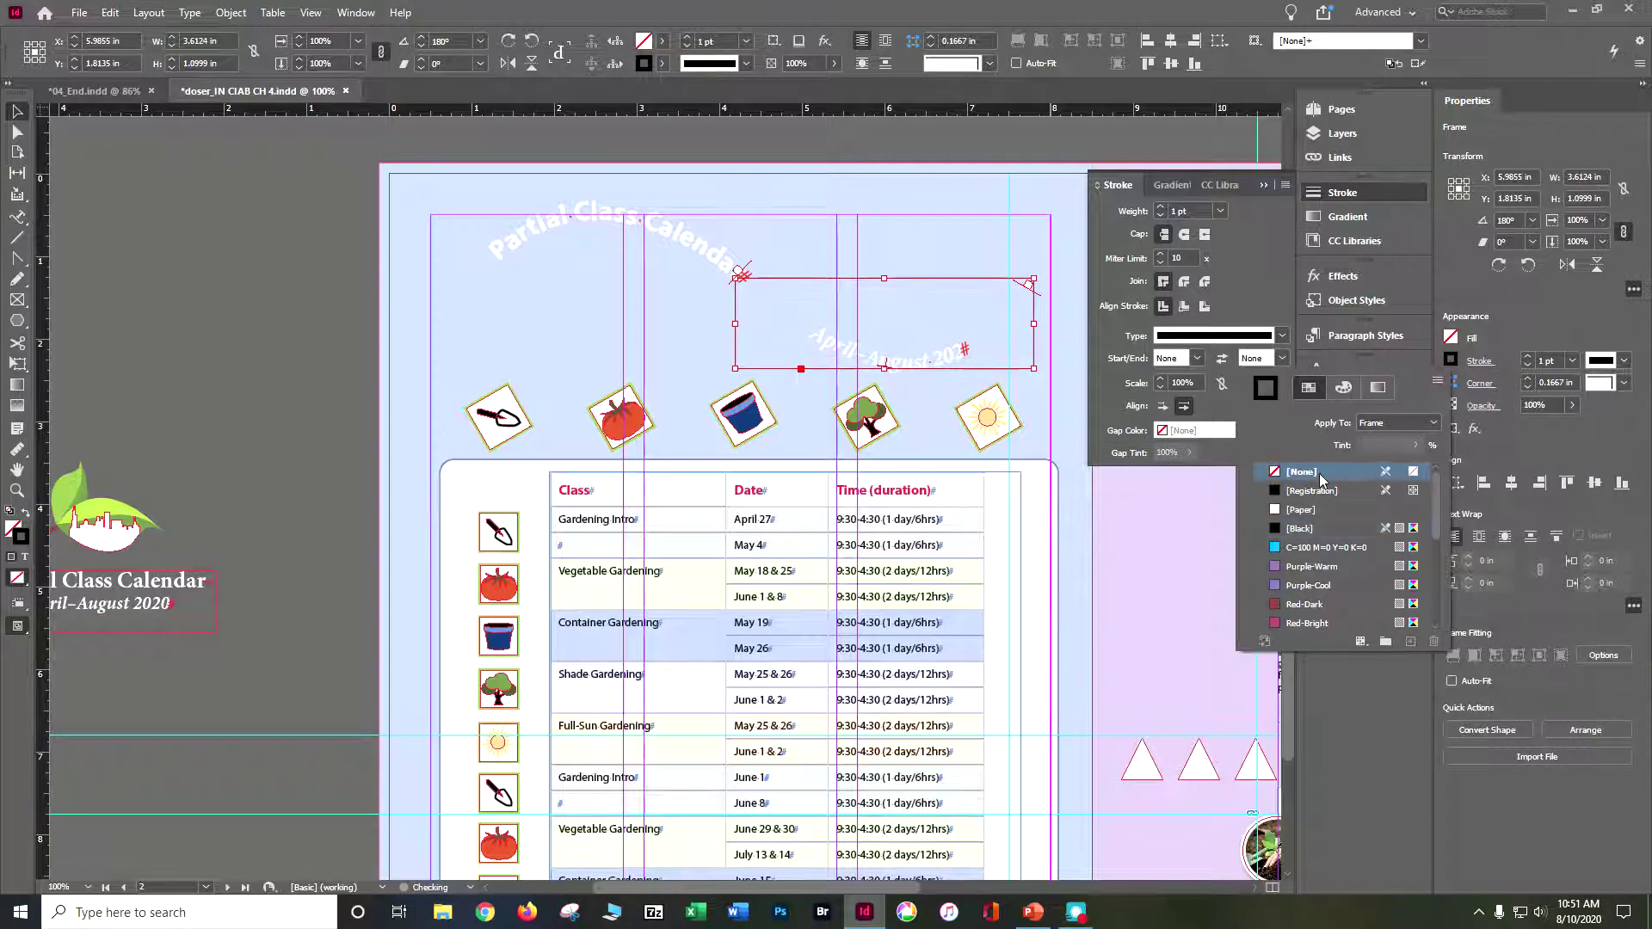
left_click(189, 404)
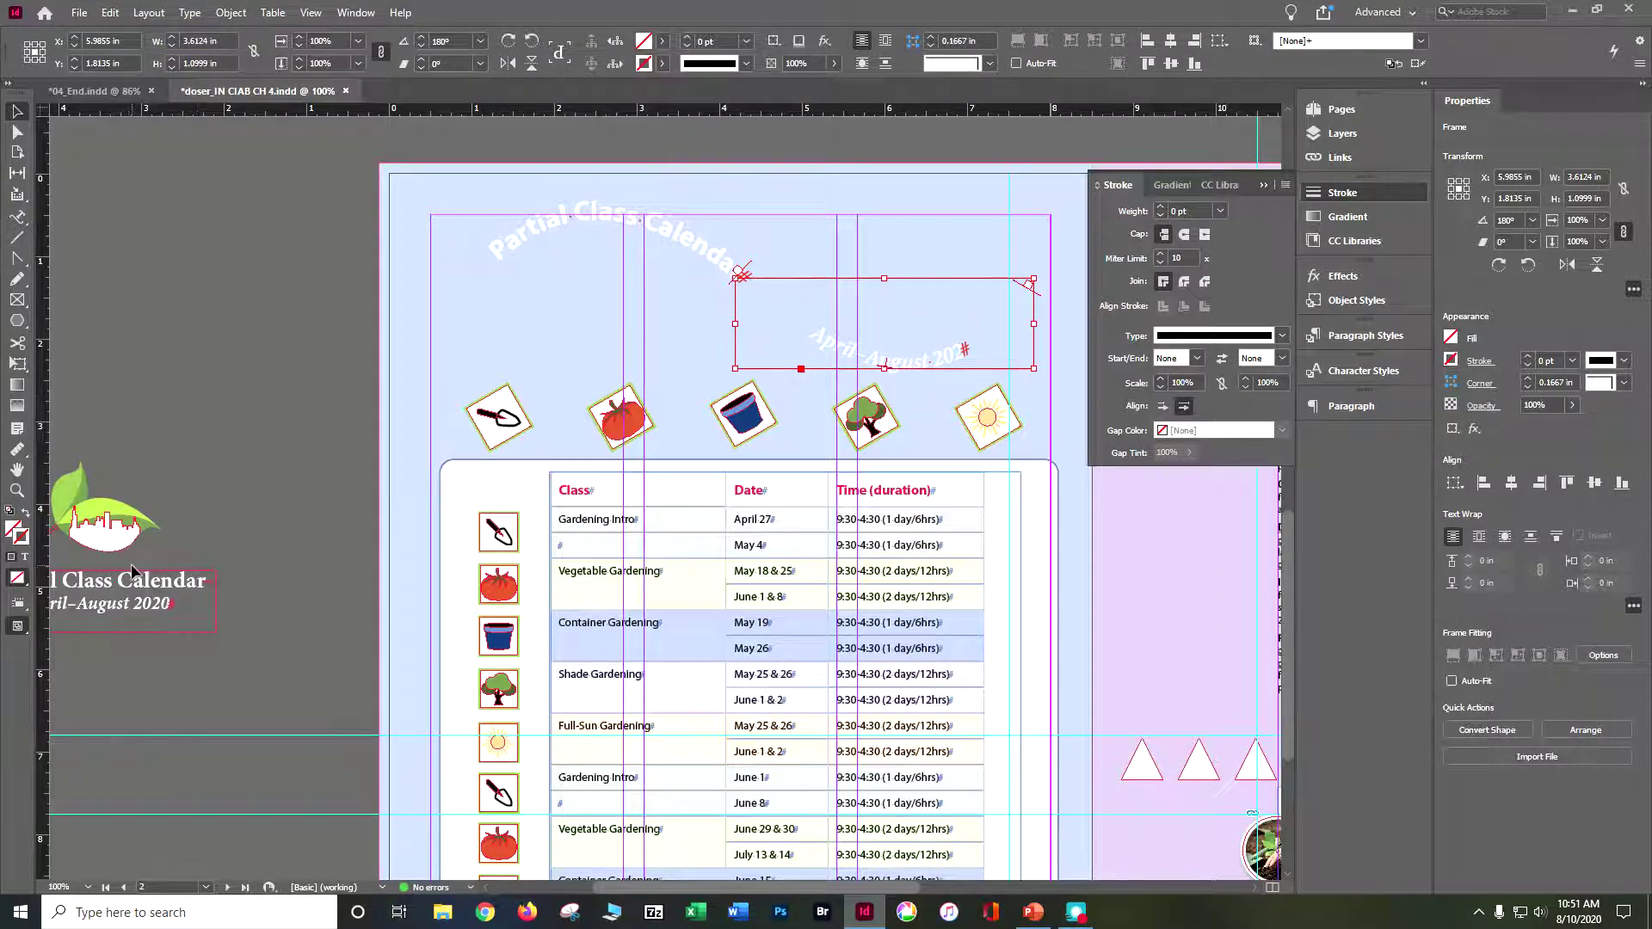
Delete the old title and date text frame on the pasteboard and move the leaf logo into the header between the curved texts
left_click(146, 624)
key("Delete")
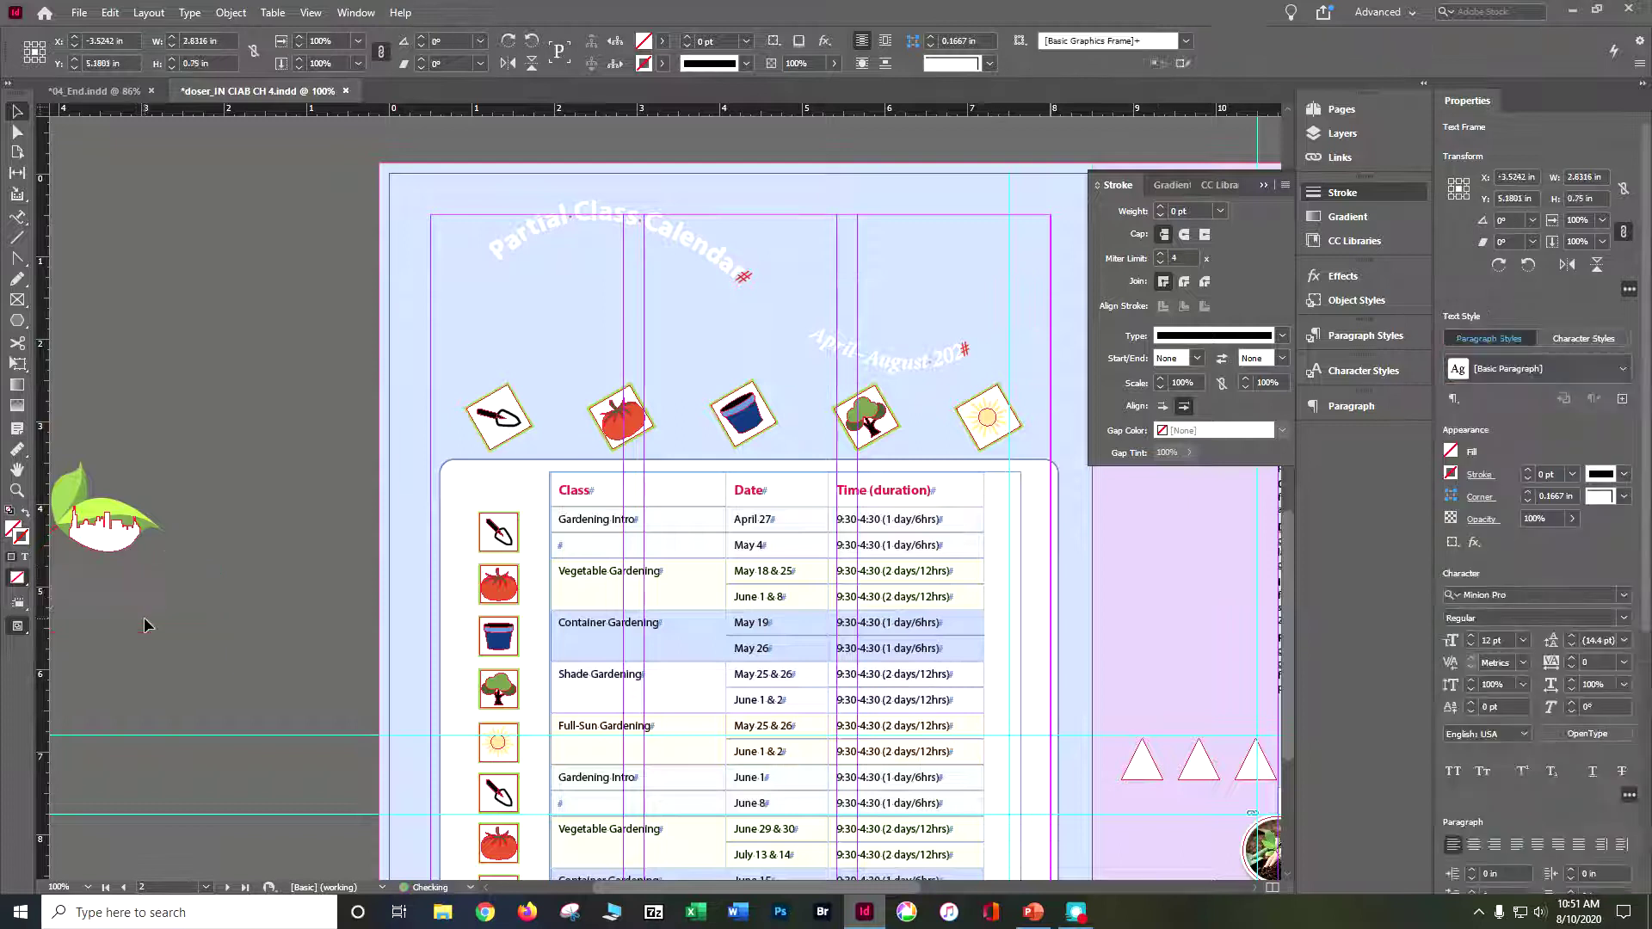
left_click(105, 529)
left_click_drag(109, 541, 822, 289)
Move the date curve beneath the leaf logo to about X 5.61 in, Y 1.44 in, and nudge the logo to about X 5.19 in, Y 1.02 in
left_click(831, 347)
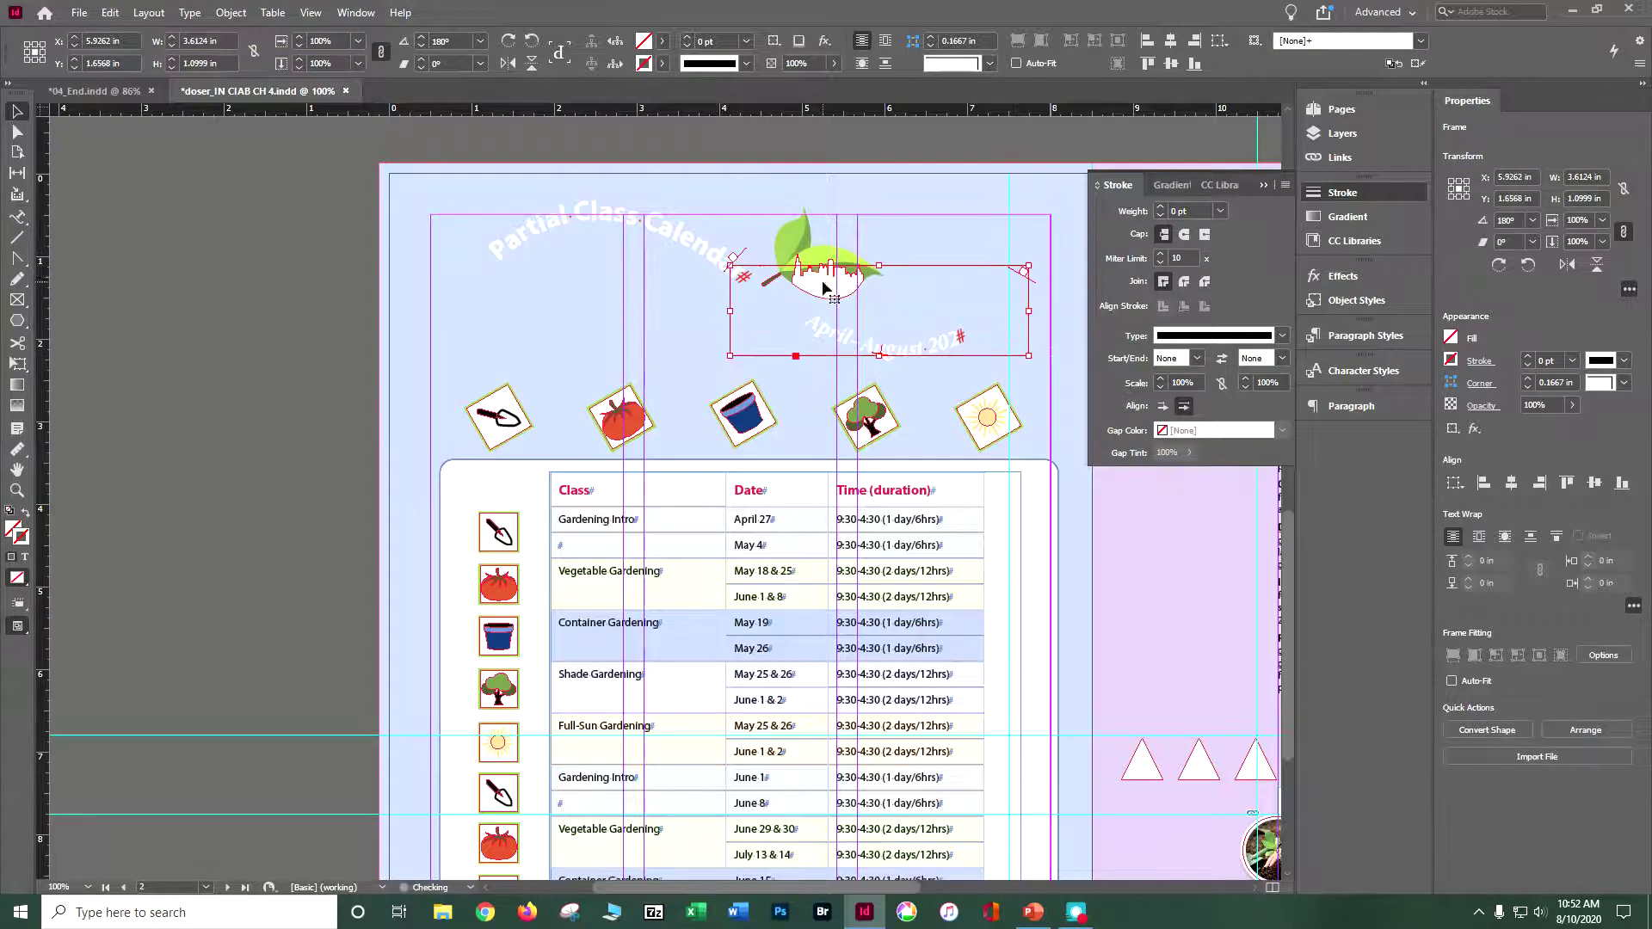
left_click_drag(832, 342, 807, 325)
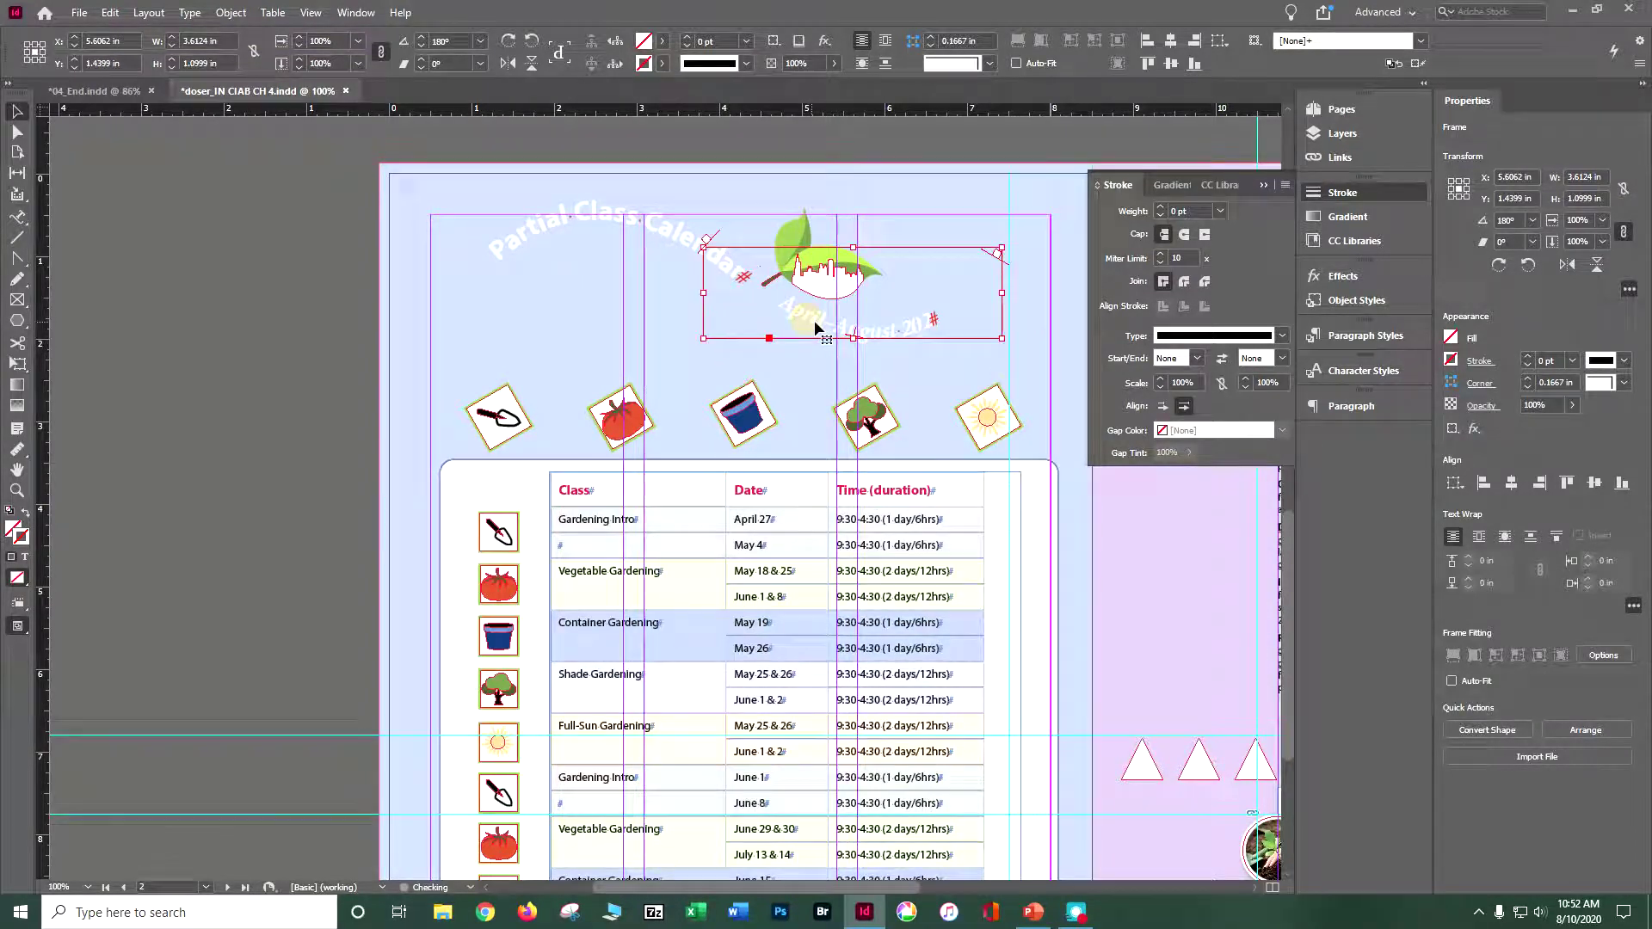
left_click(1014, 224)
left_click(793, 250)
left_click(796, 239)
key("Down")
key("Down")
key("Down")
key("Down")
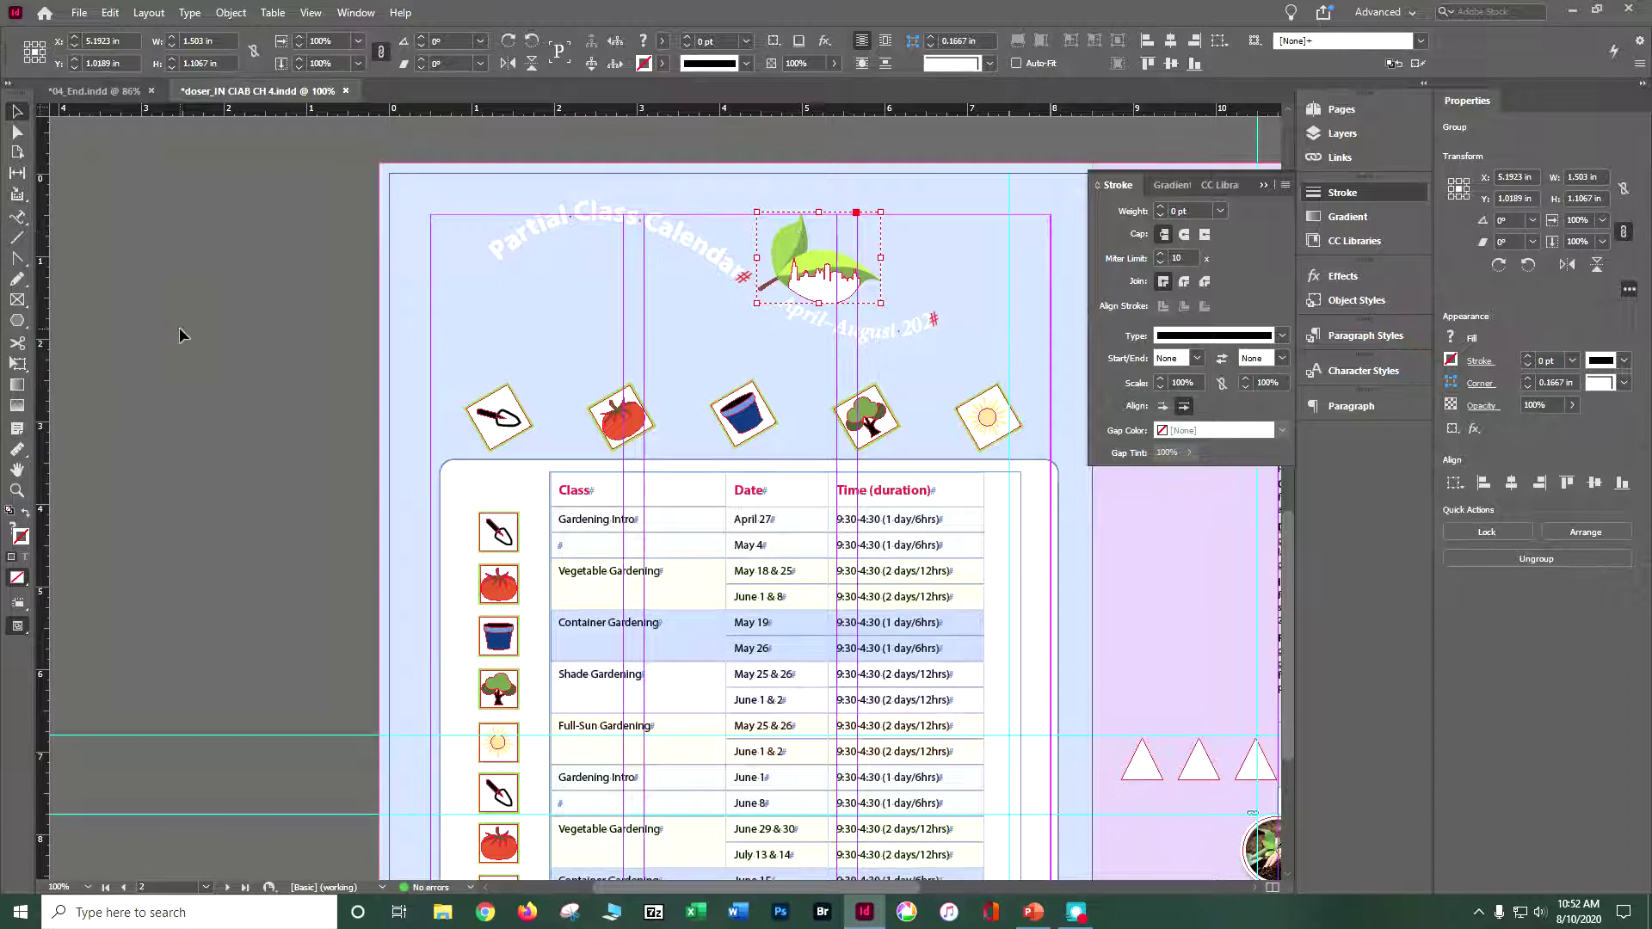
Deselect the logo, save the document and go to page 4 with the Featured Blossoms heading
left_click(190, 342)
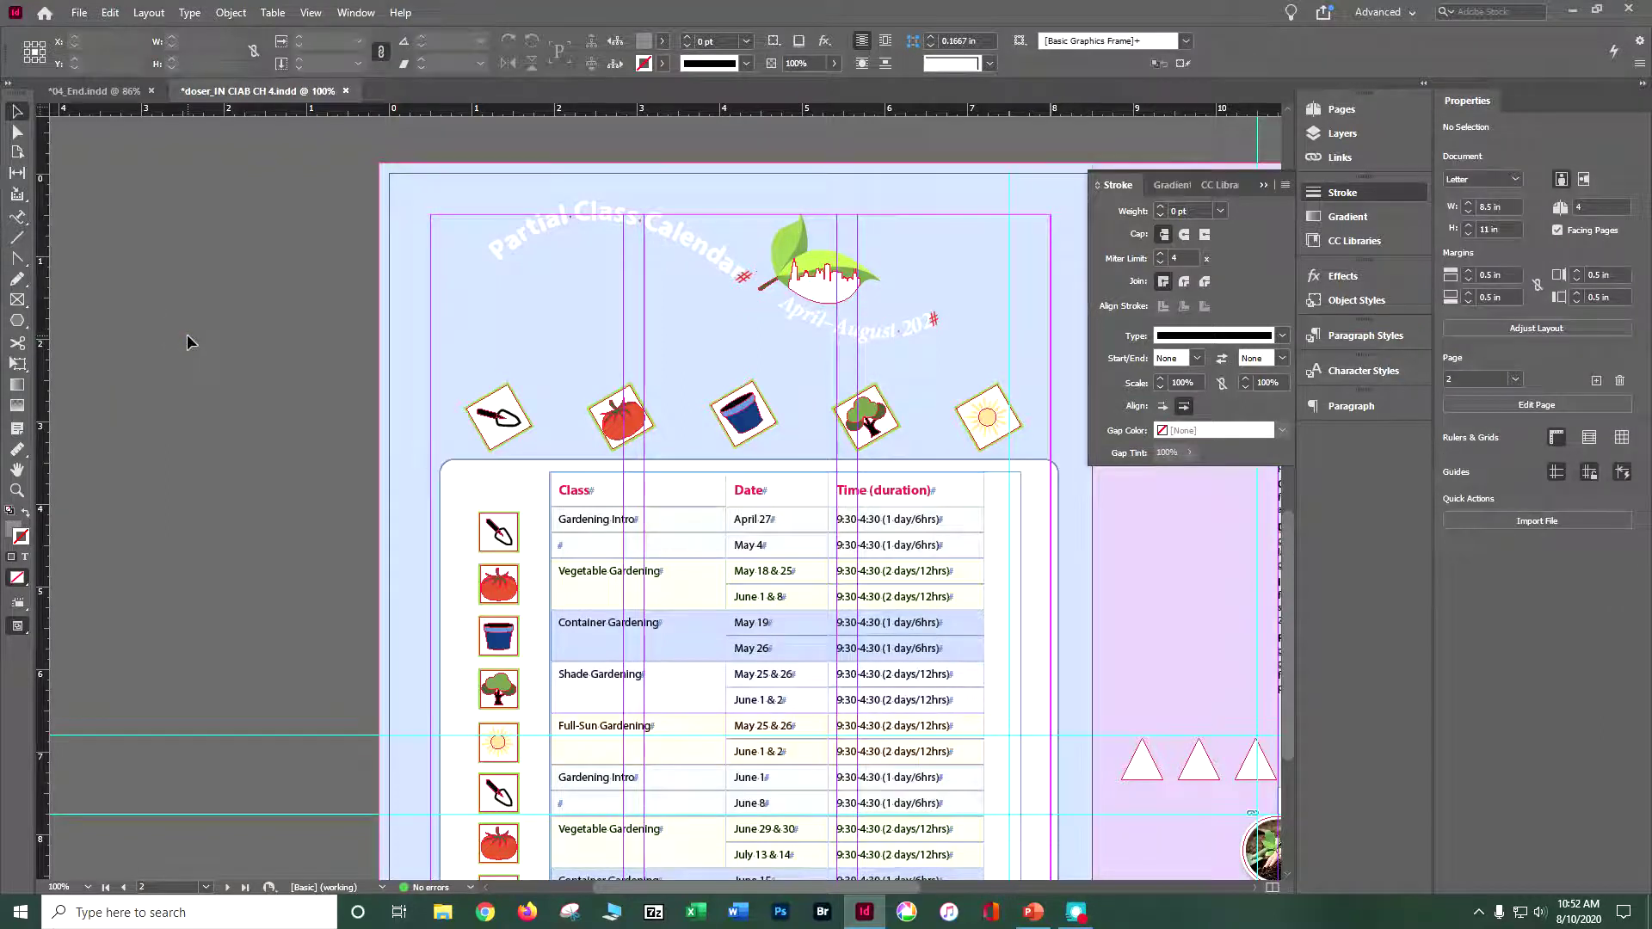
key("ctrl+s")
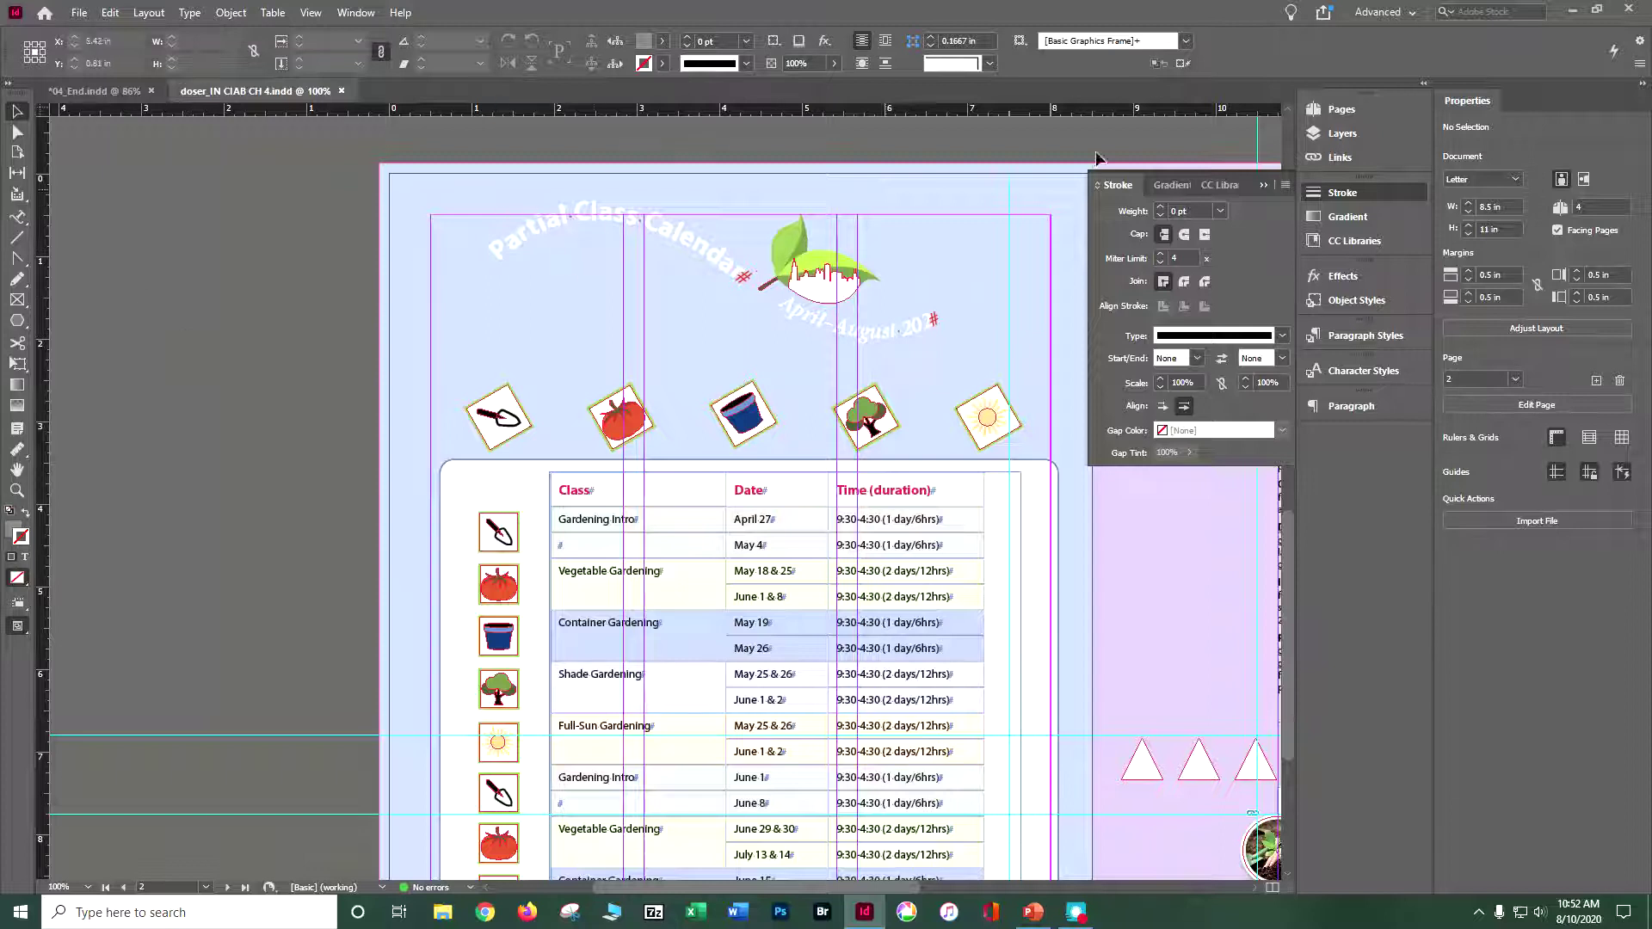
left_click(1351, 110)
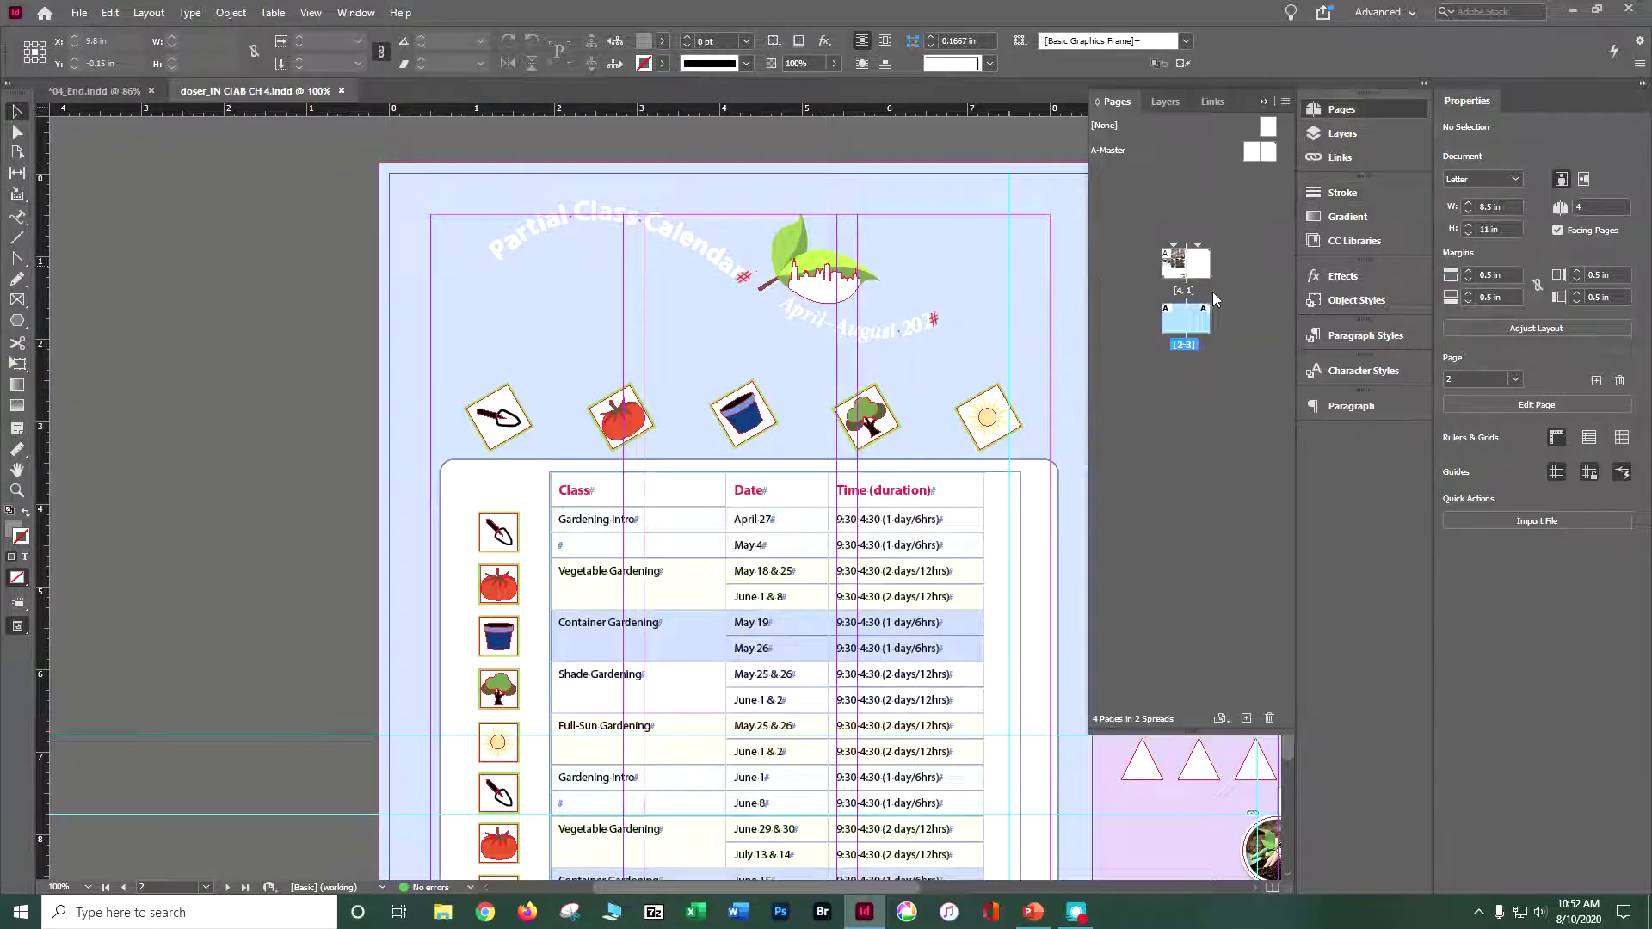
double_click(1172, 272)
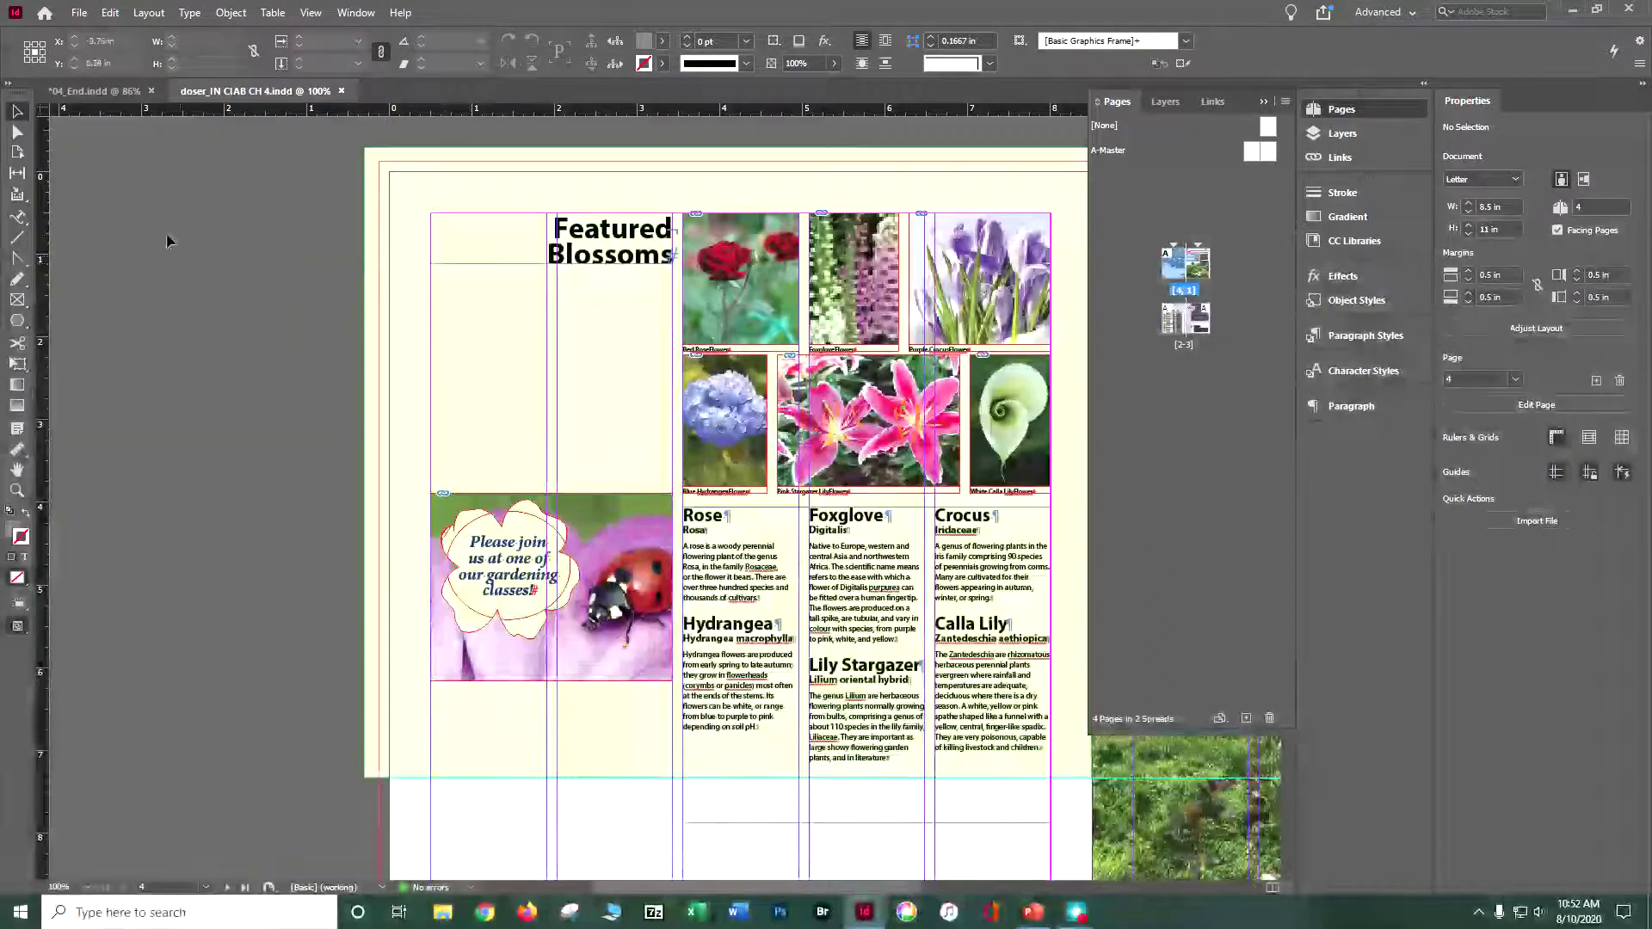
Activate the Line tool with fill None and stroke colour Purple-Warm
left_click(17, 237)
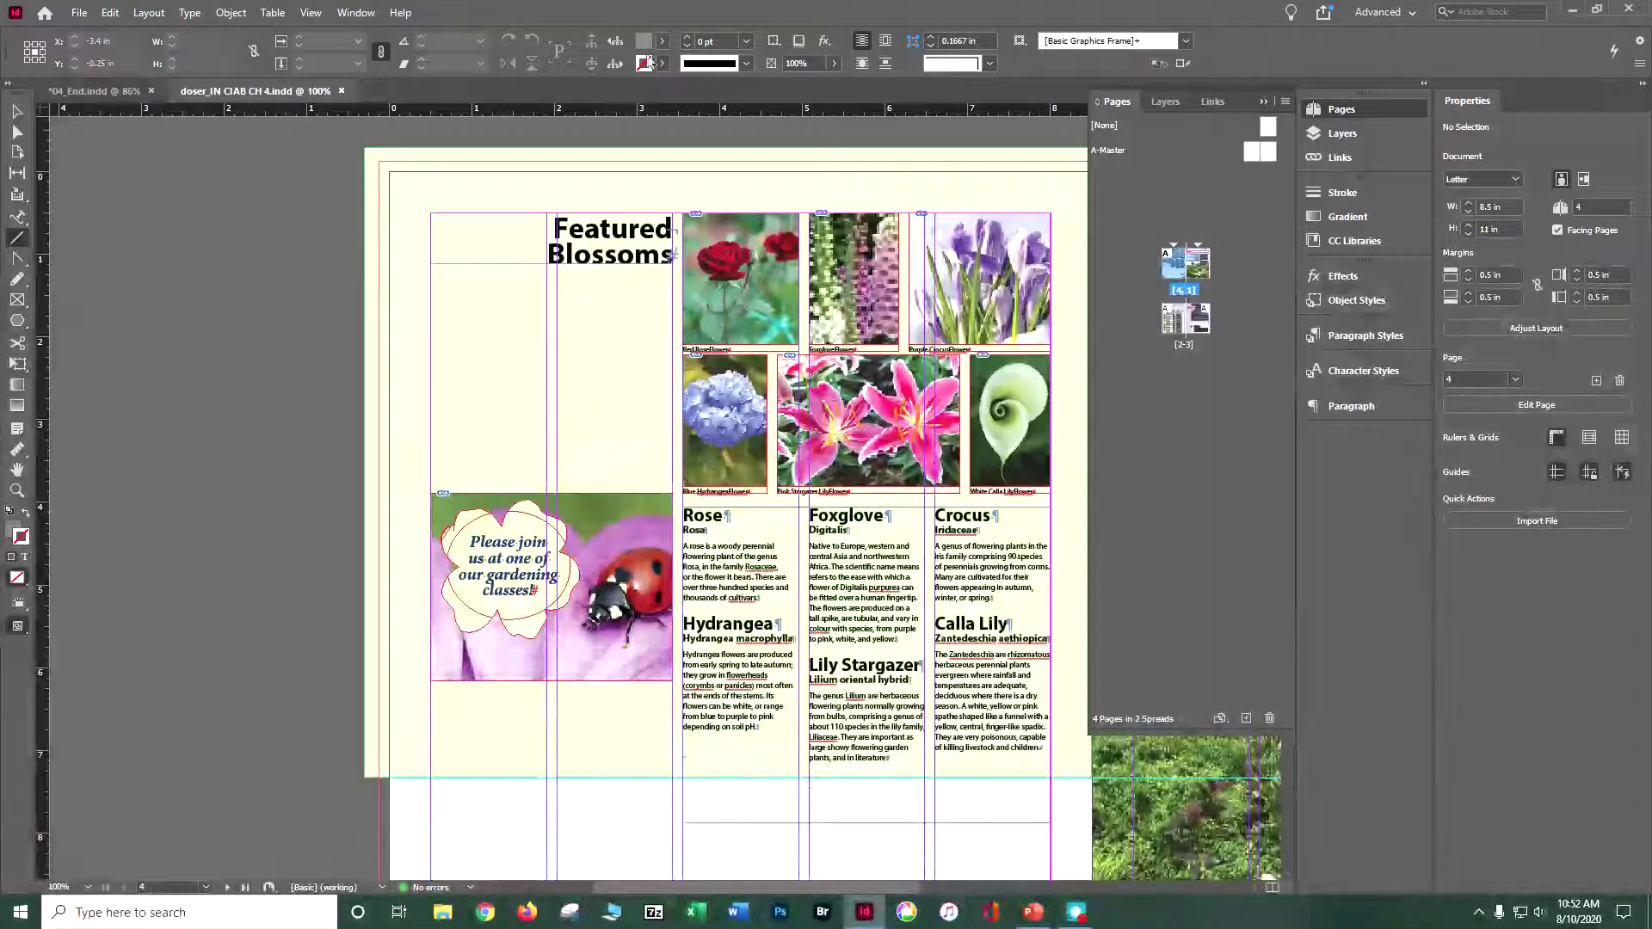
left_click(661, 40)
left_click(520, 94)
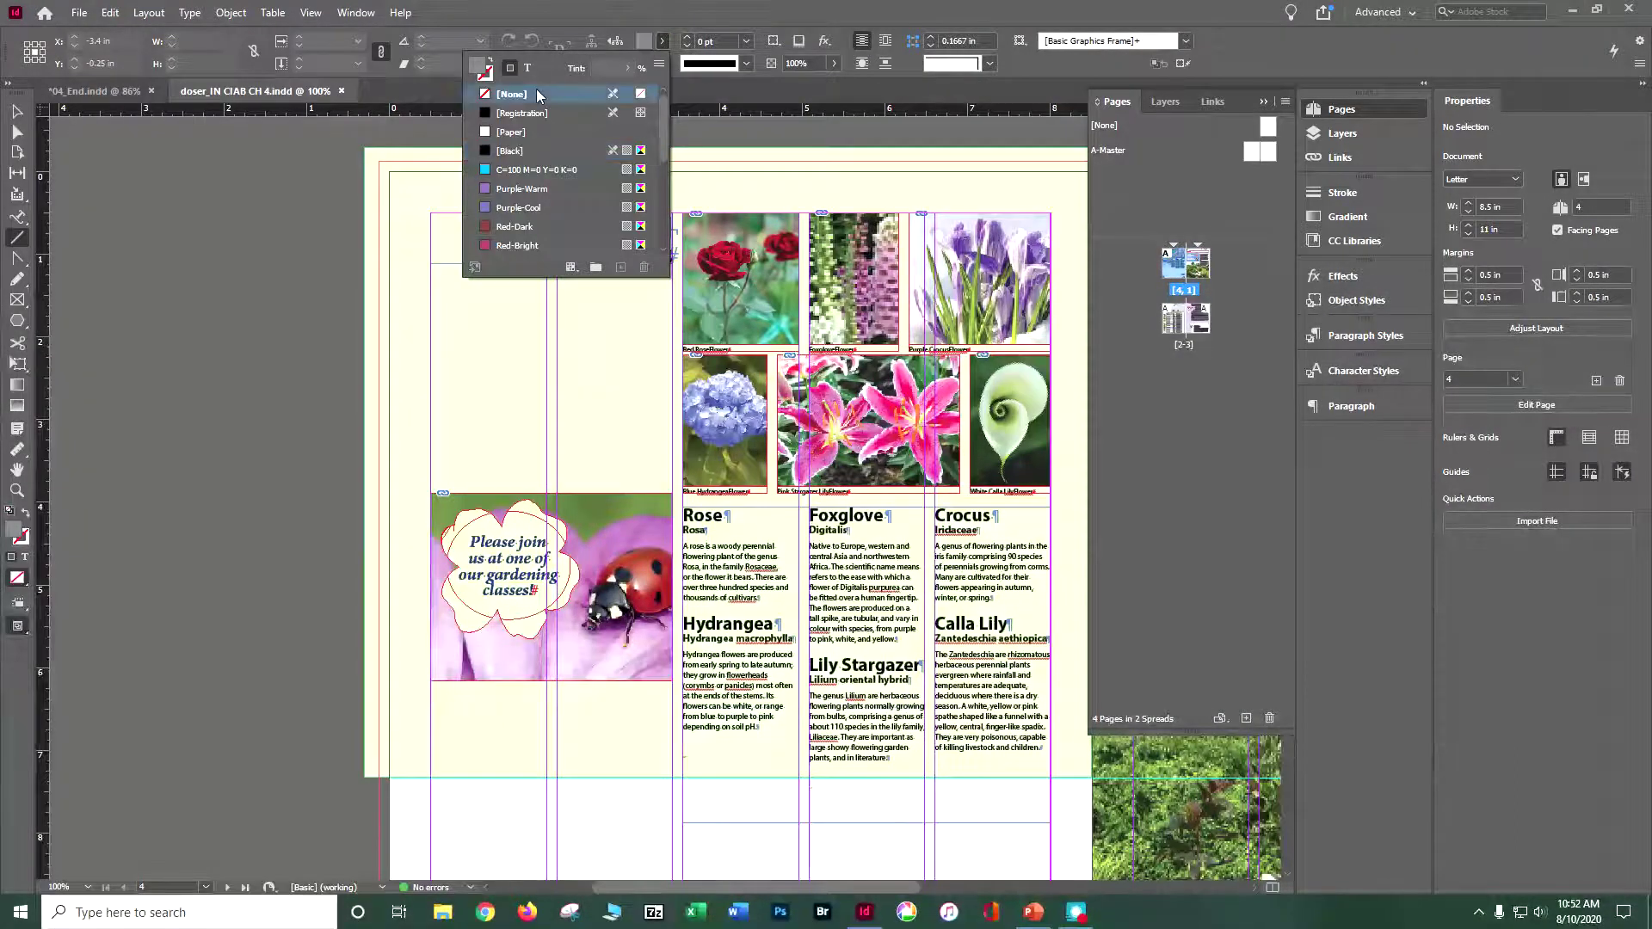
left_click(644, 47)
left_click(661, 62)
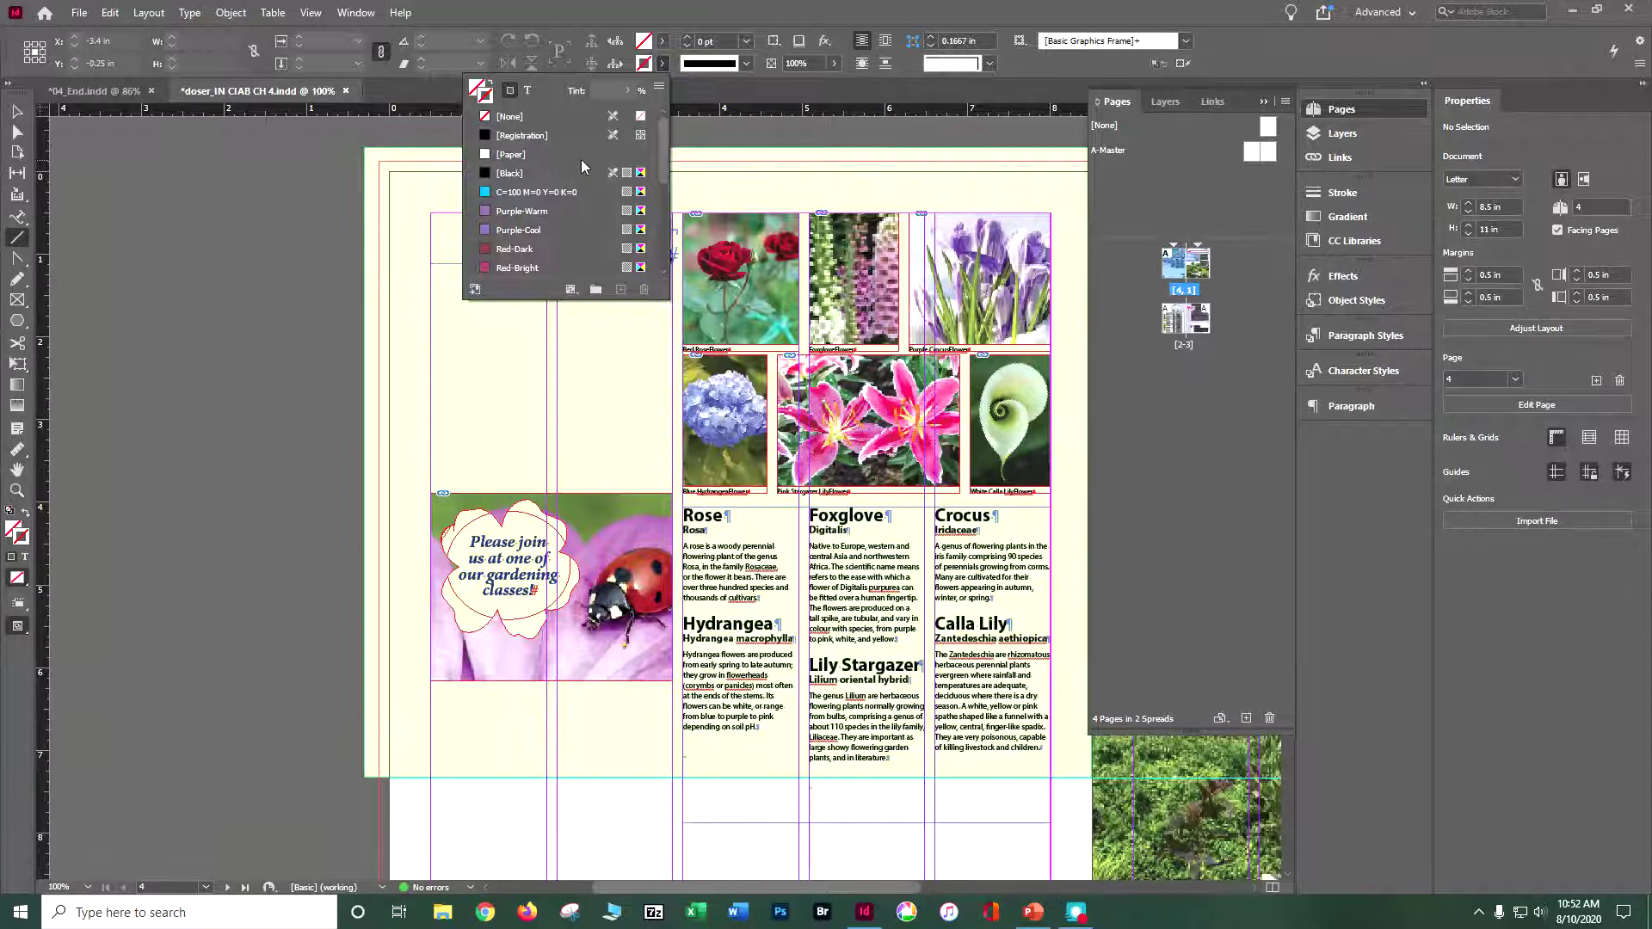
left_click(565, 210)
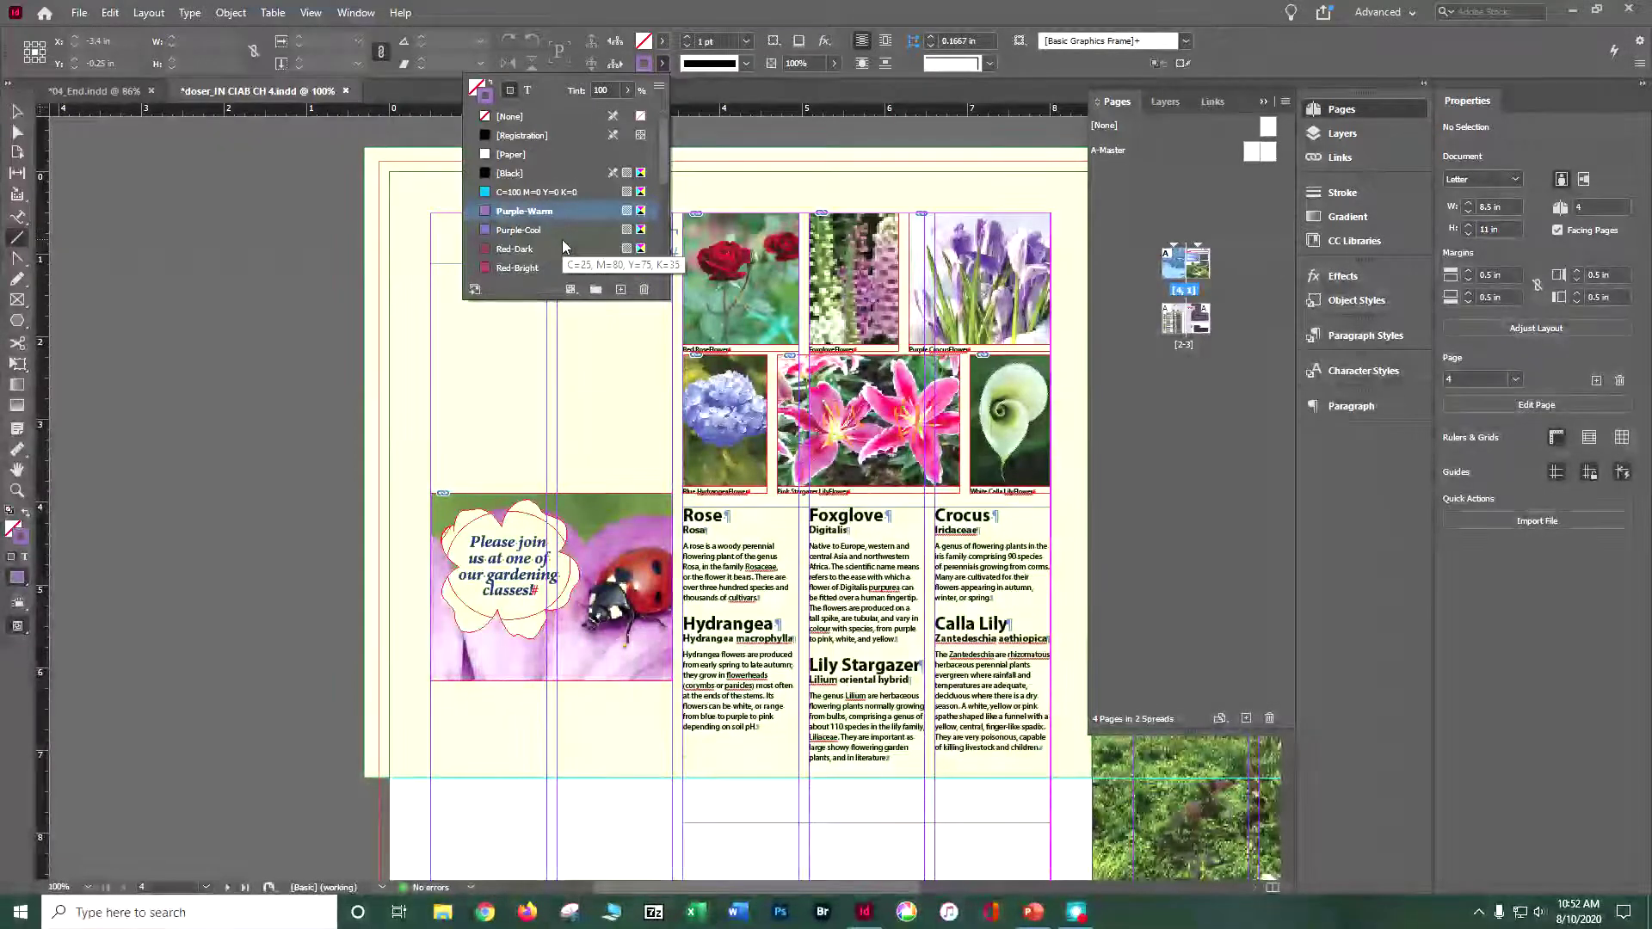
left_click(835, 64)
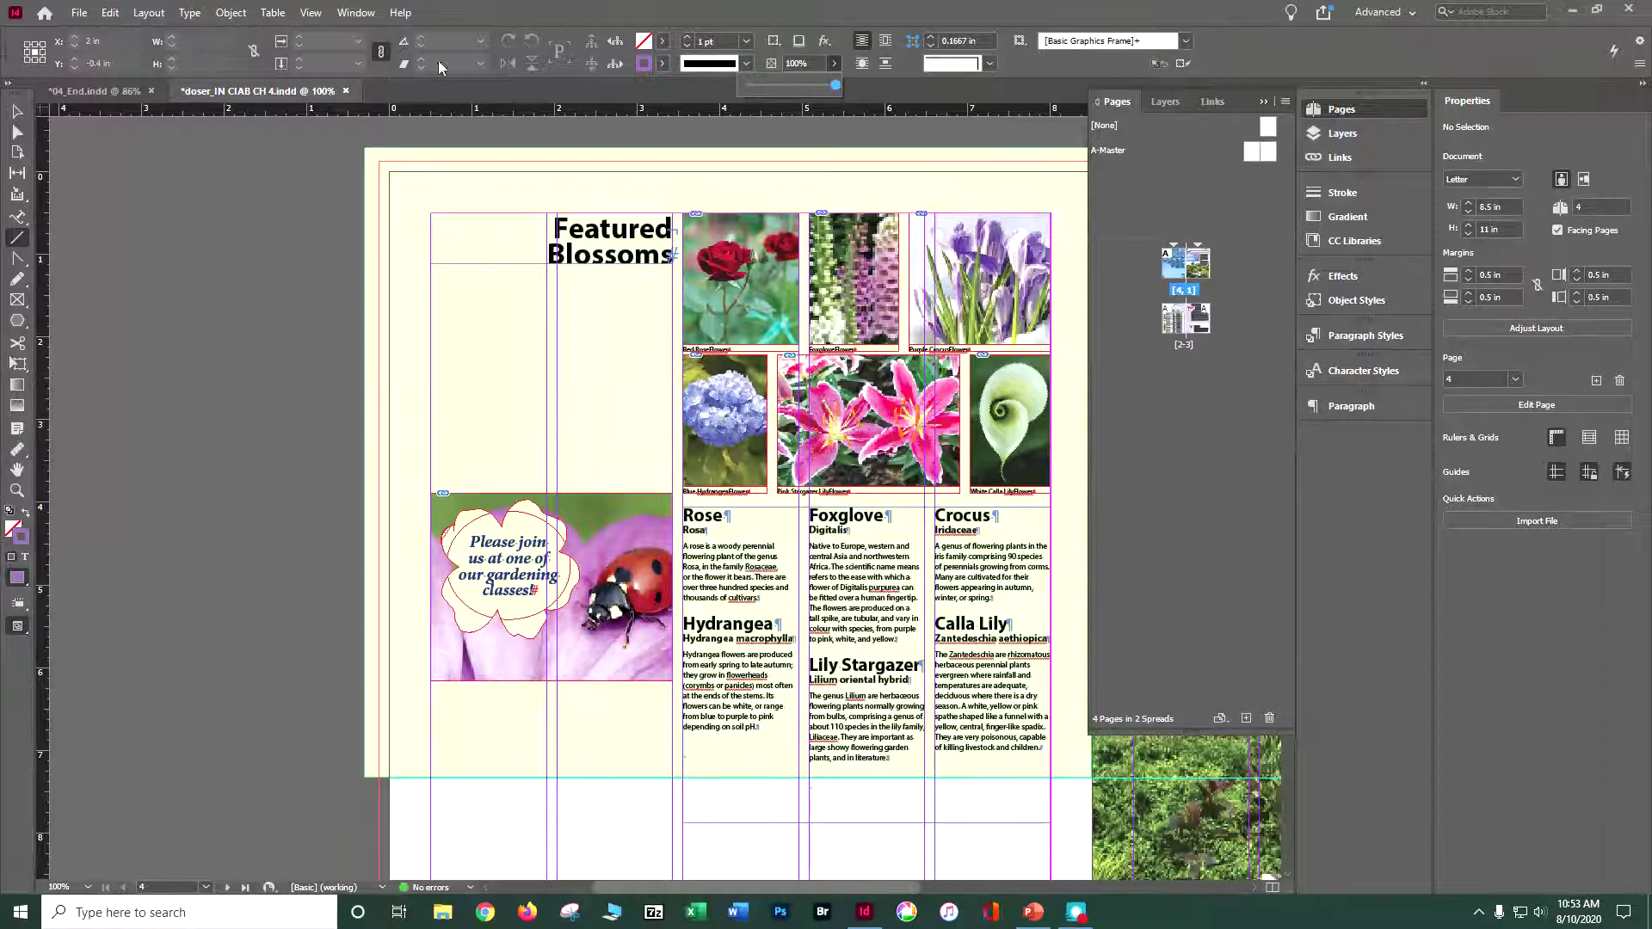
Set the stroke swatch tint to 60% and draw a horizontal line about 2.93 in long below the Featured Blossoms heading, at Y 1.48 in
left_click(344, 14)
mouse_move(384, 191)
mouse_move(623, 133)
left_click(693, 190)
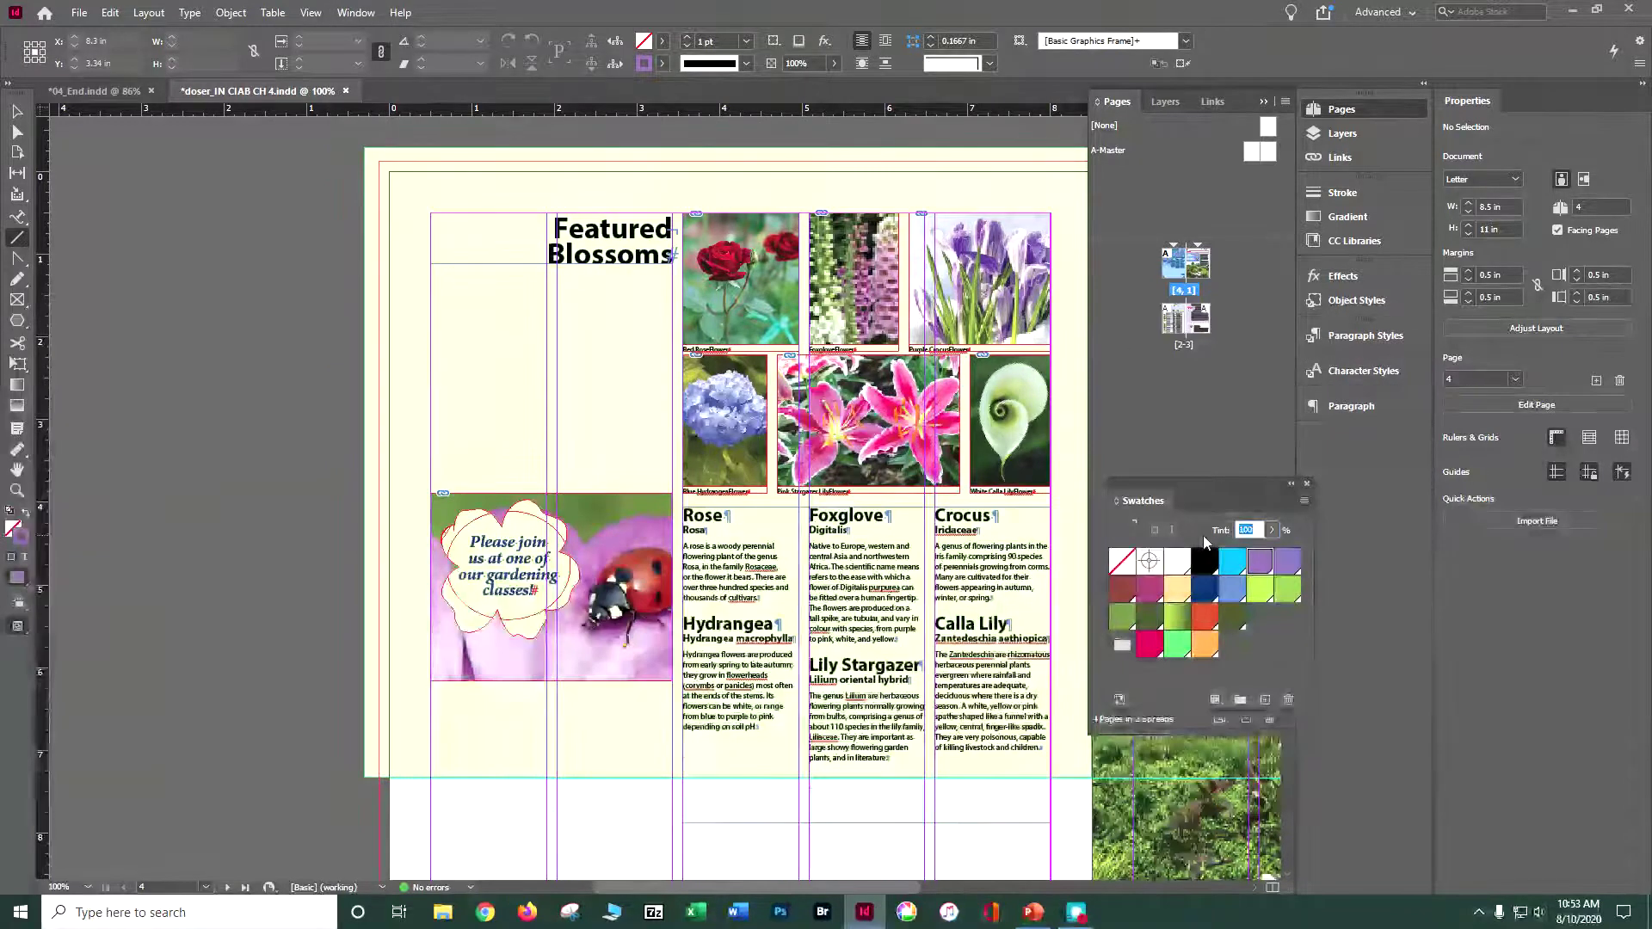
type("60")
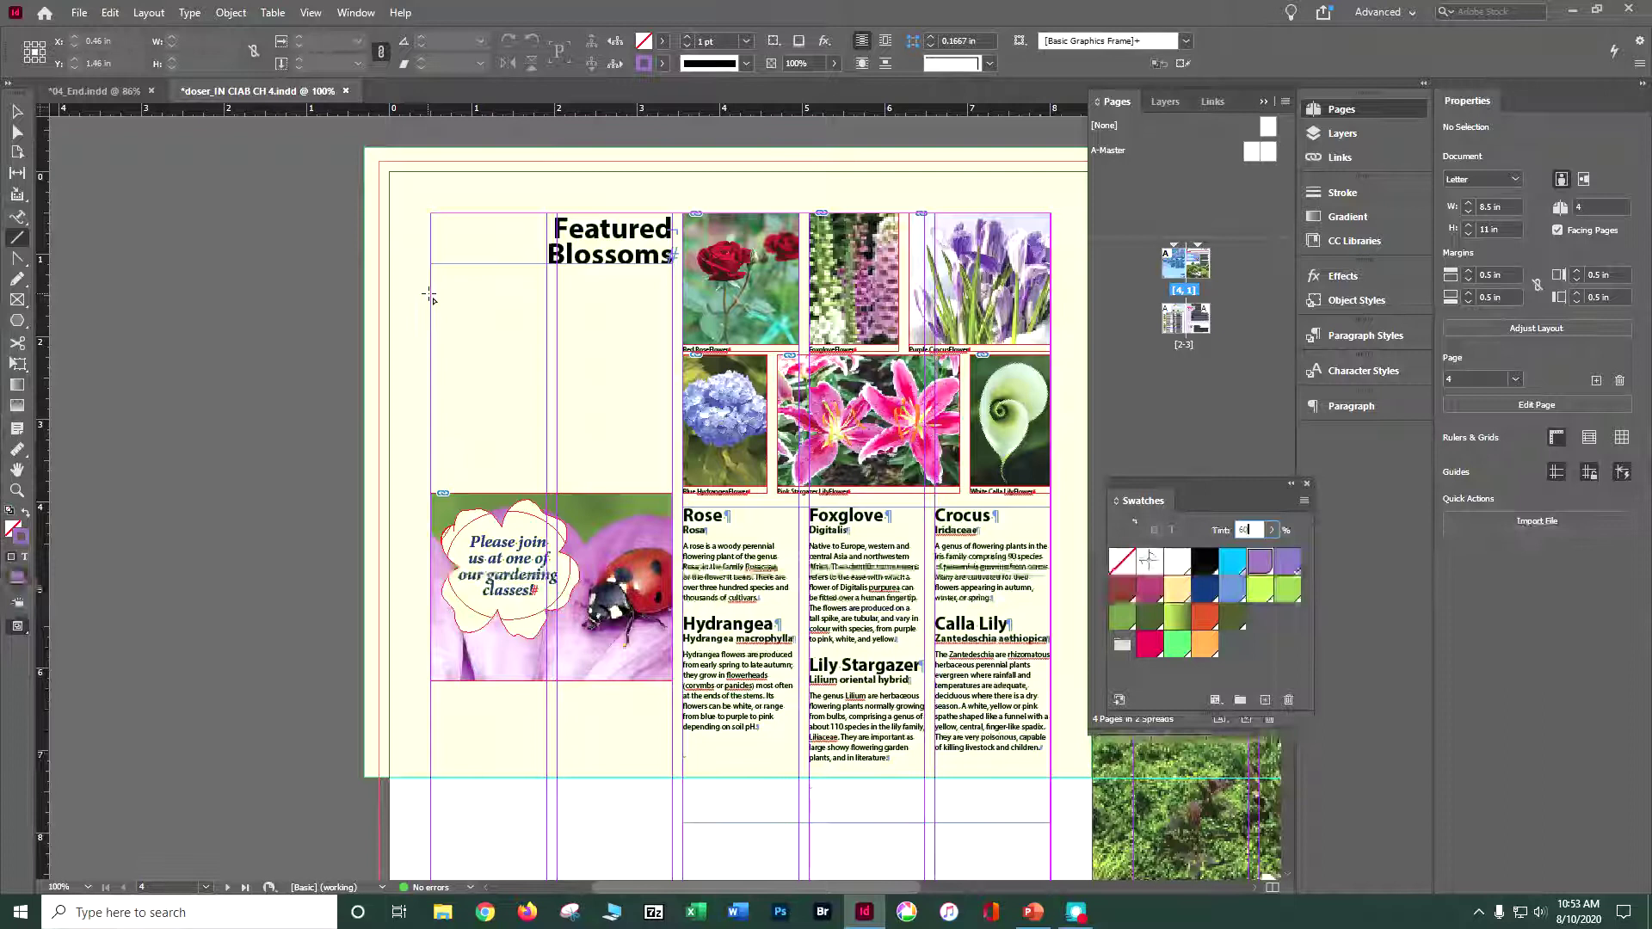
left_click_drag(430, 295, 673, 296)
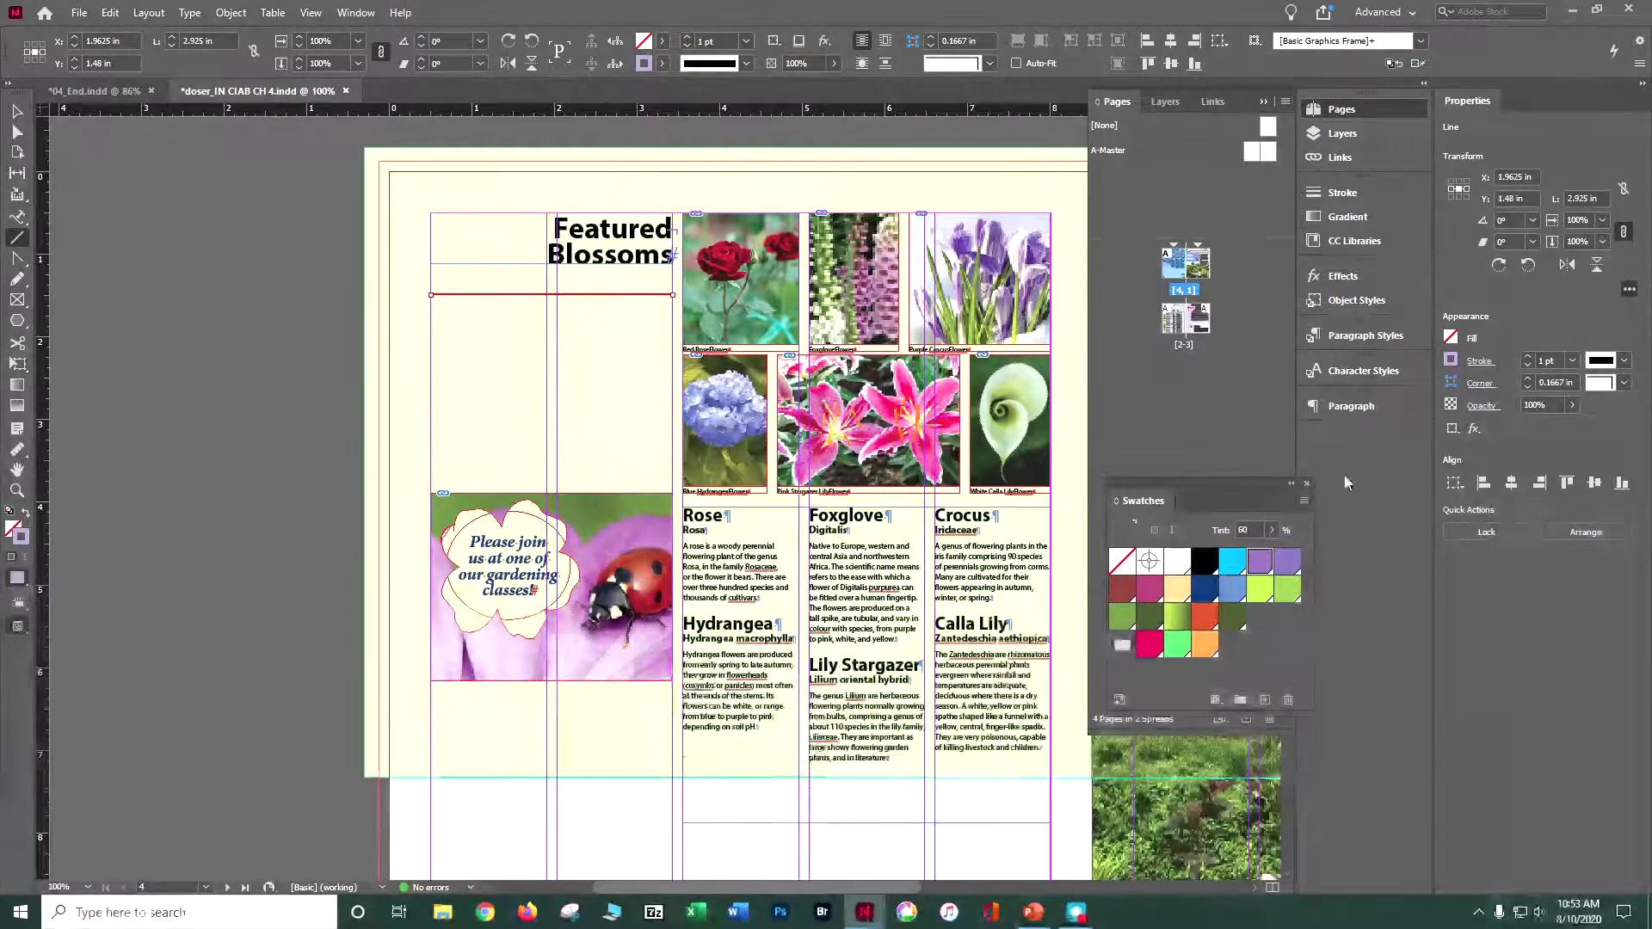
left_click(1309, 484)
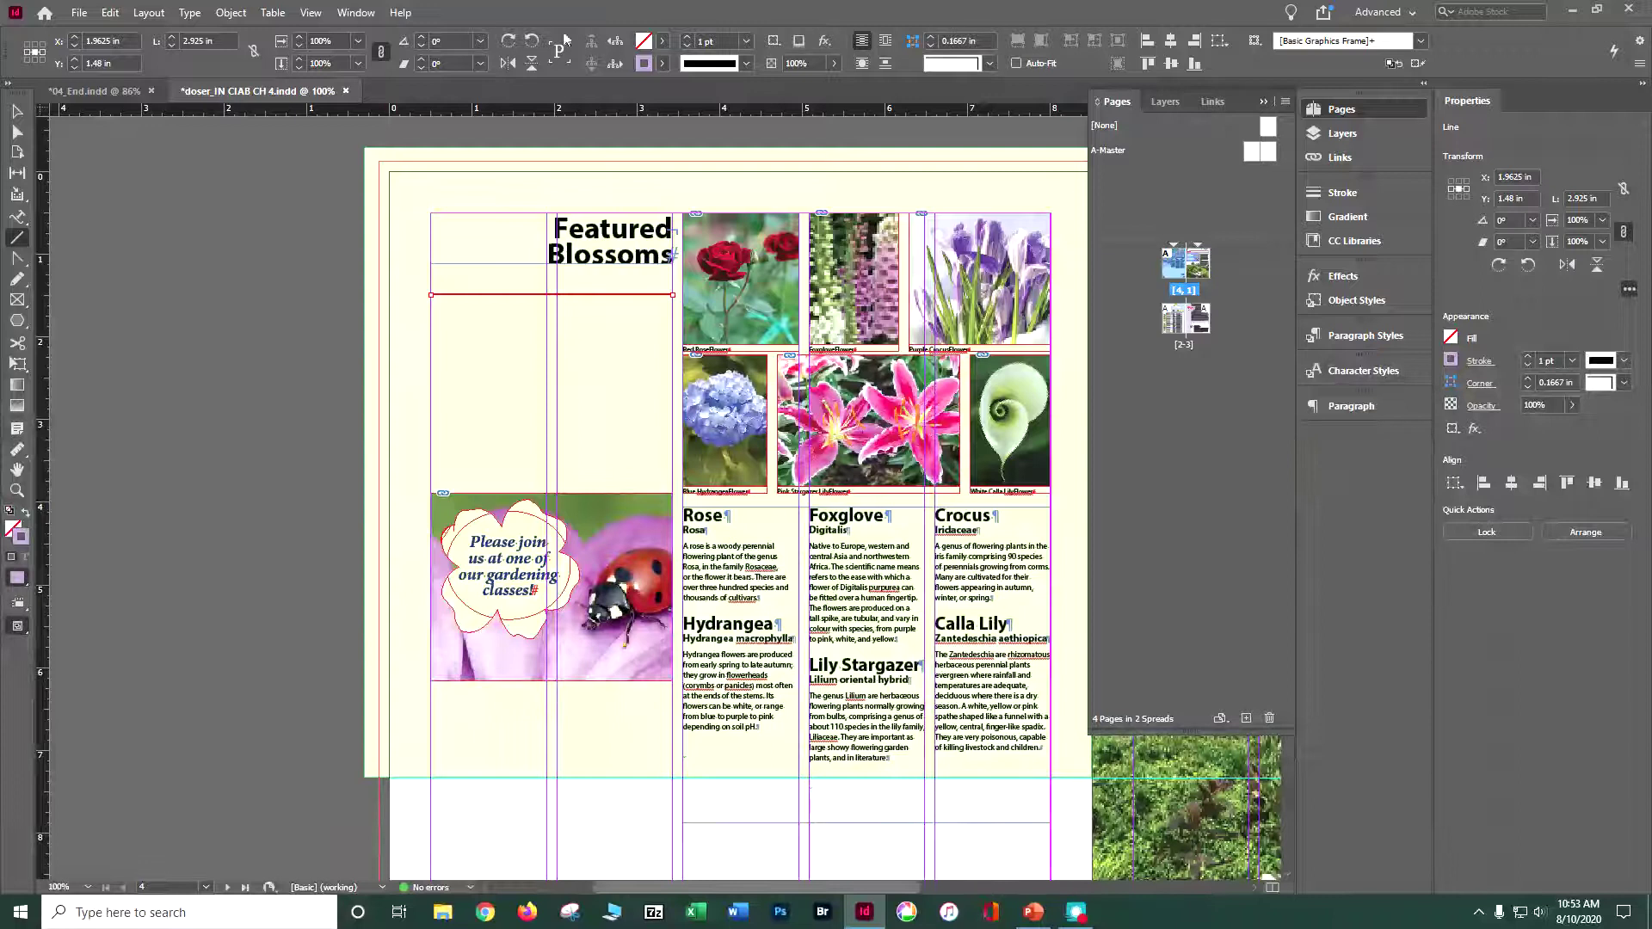
Set the line's stroke weight to 4 pt and its start shape to CircleSolid
left_click(372, 15)
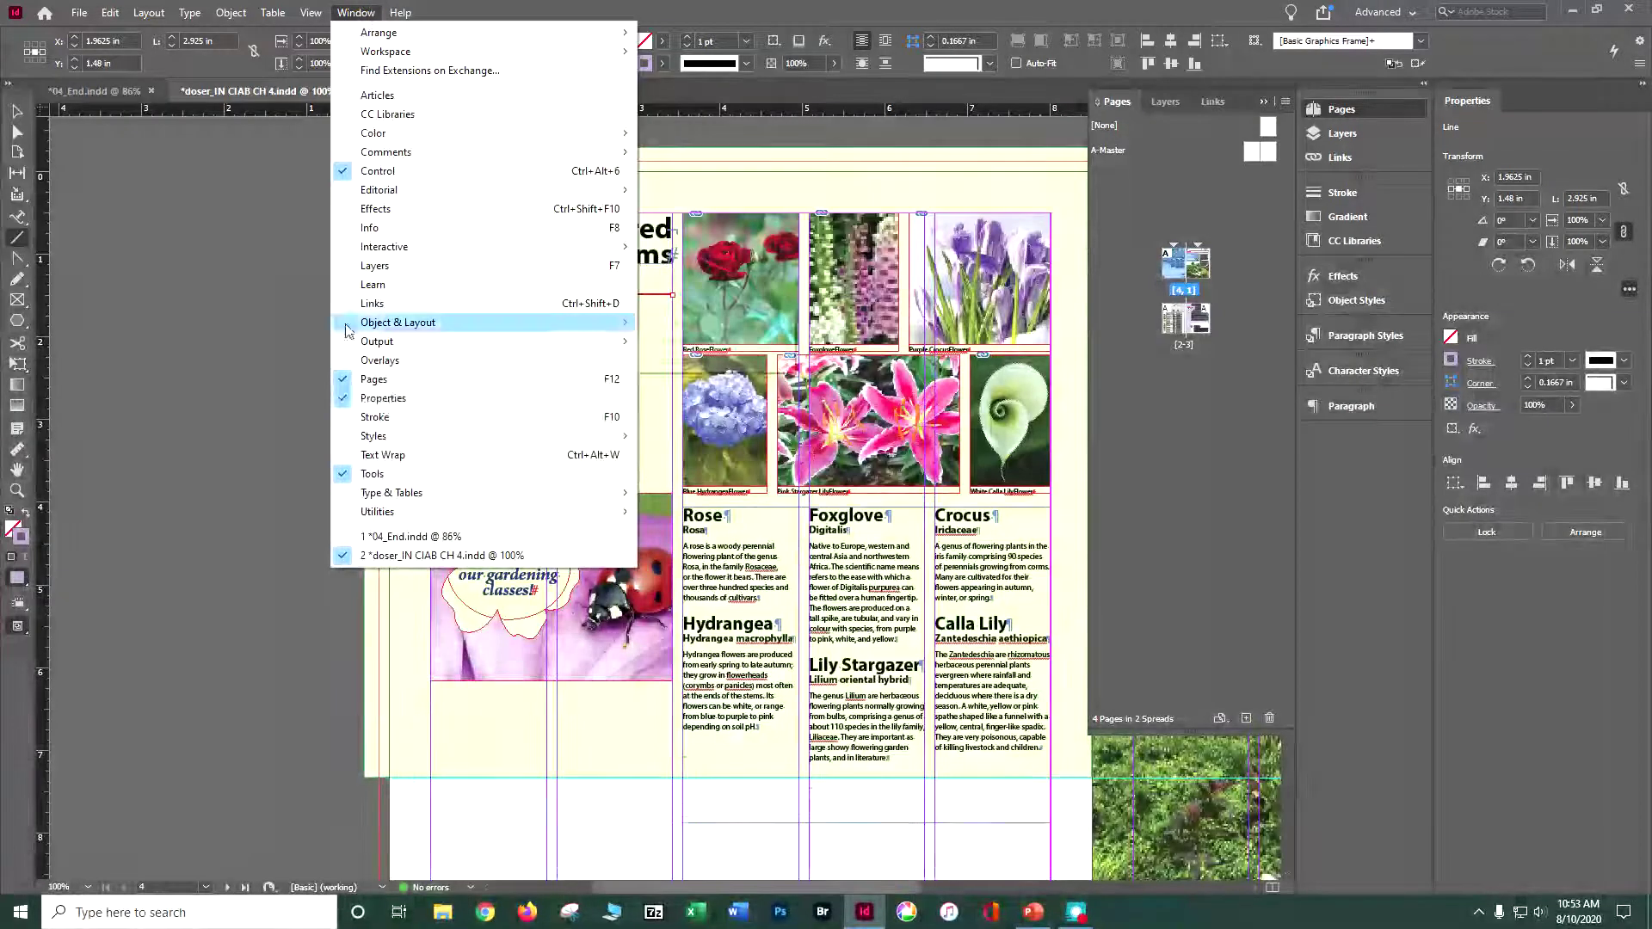
left_click(372, 418)
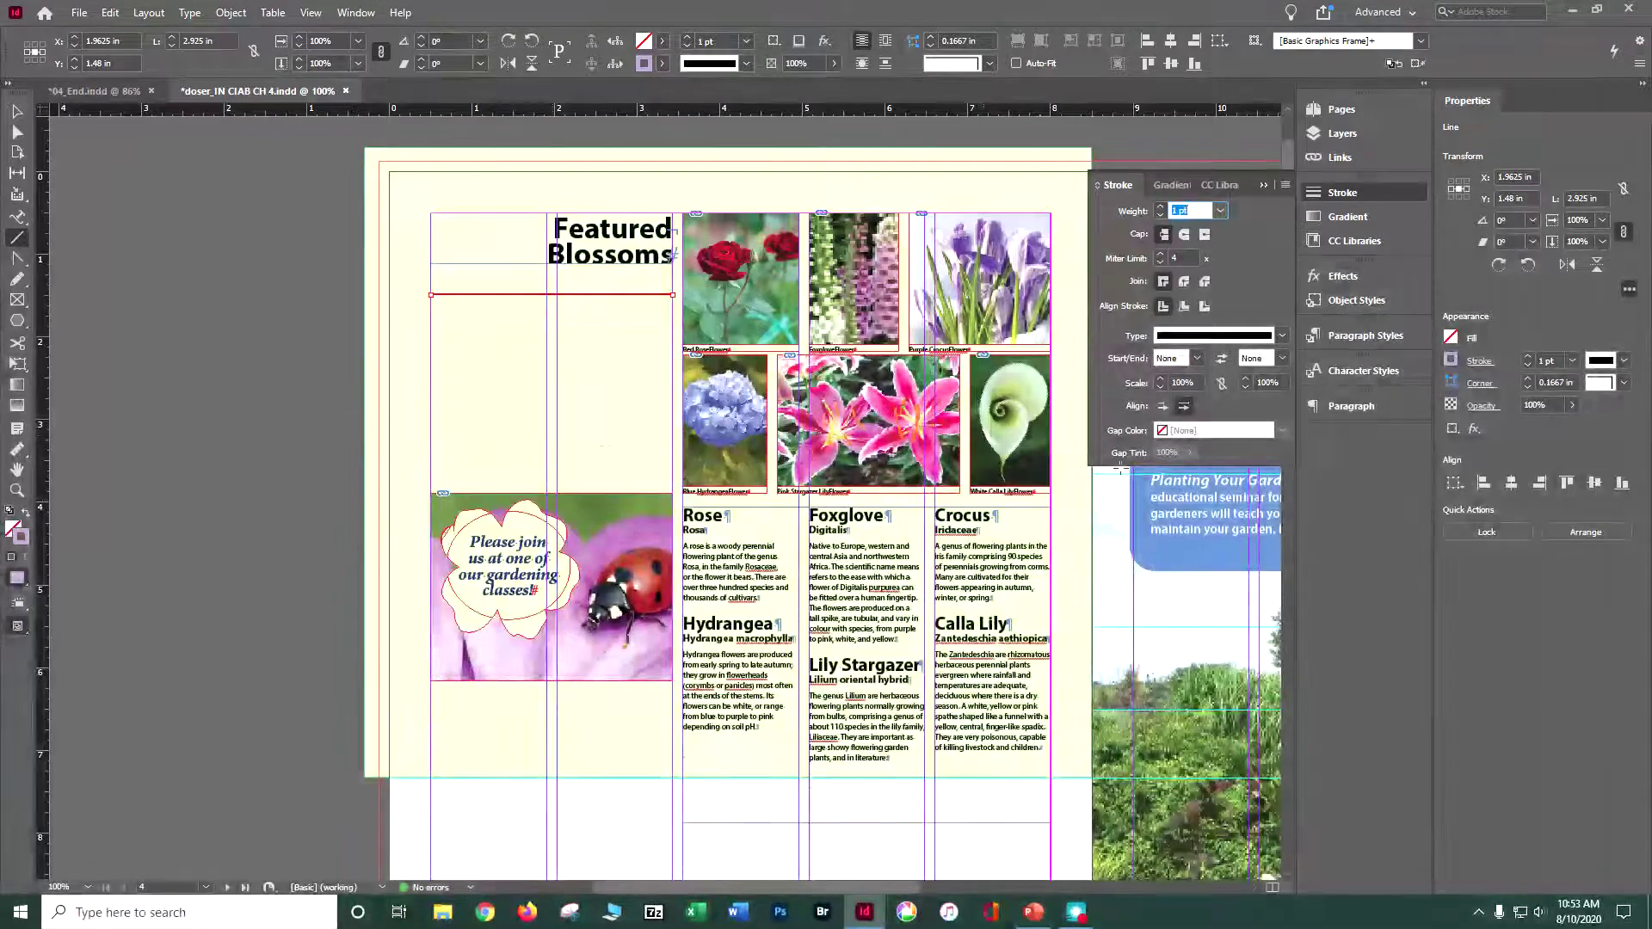
left_click(1161, 208)
left_click(1160, 208)
left_click(1161, 209)
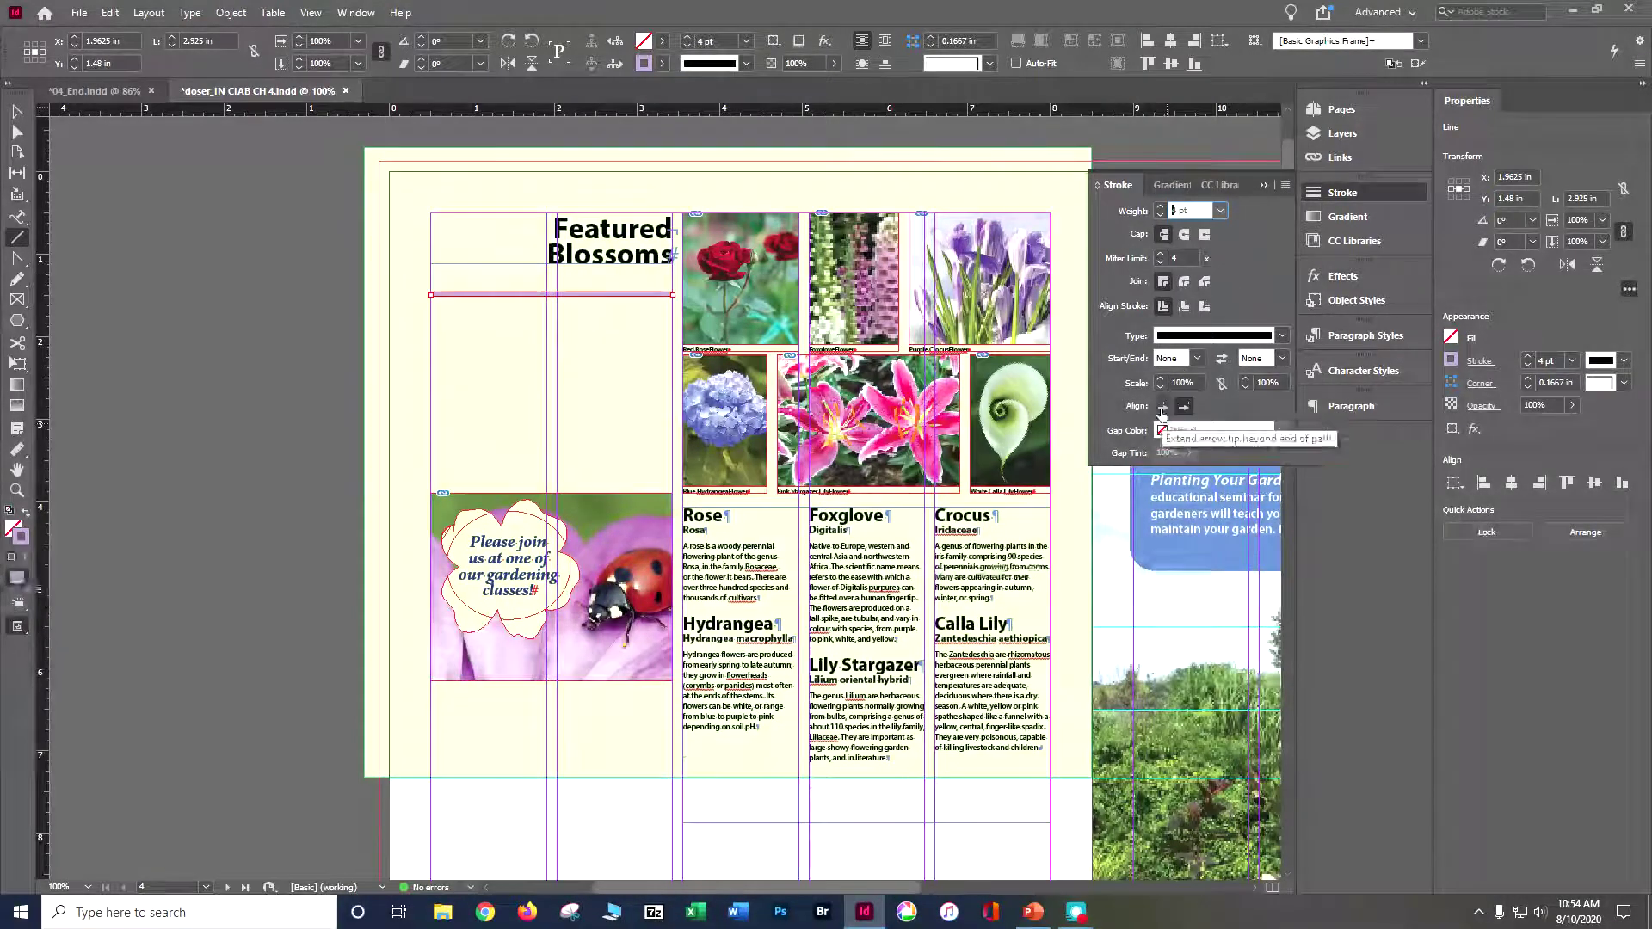
left_click(1197, 357)
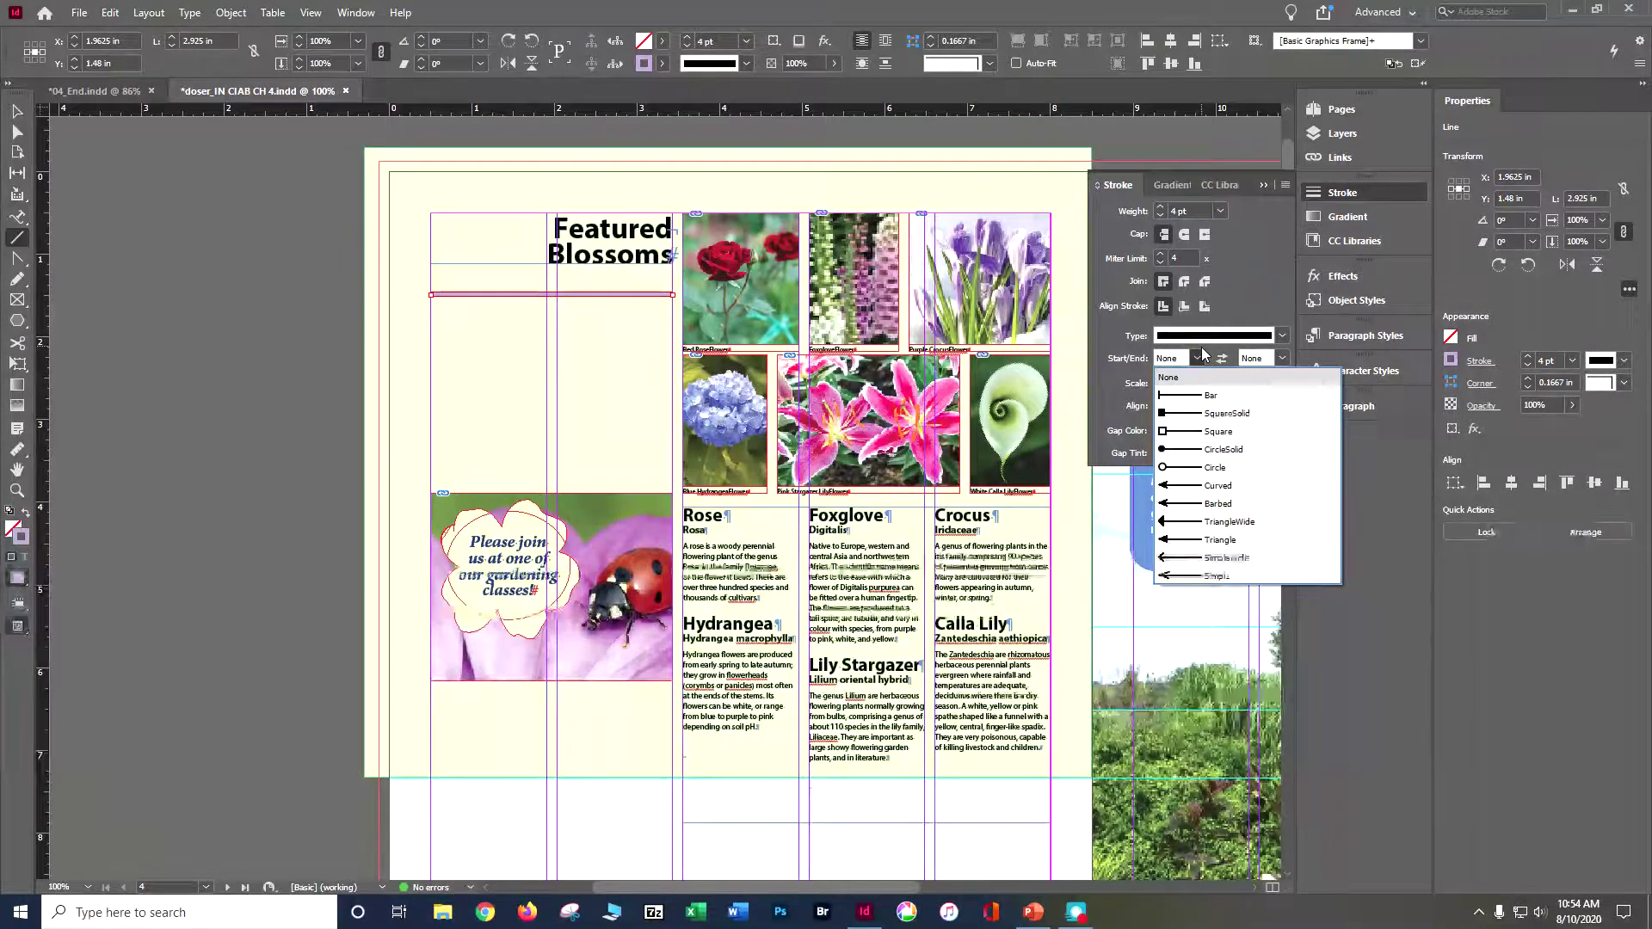
left_click(1187, 453)
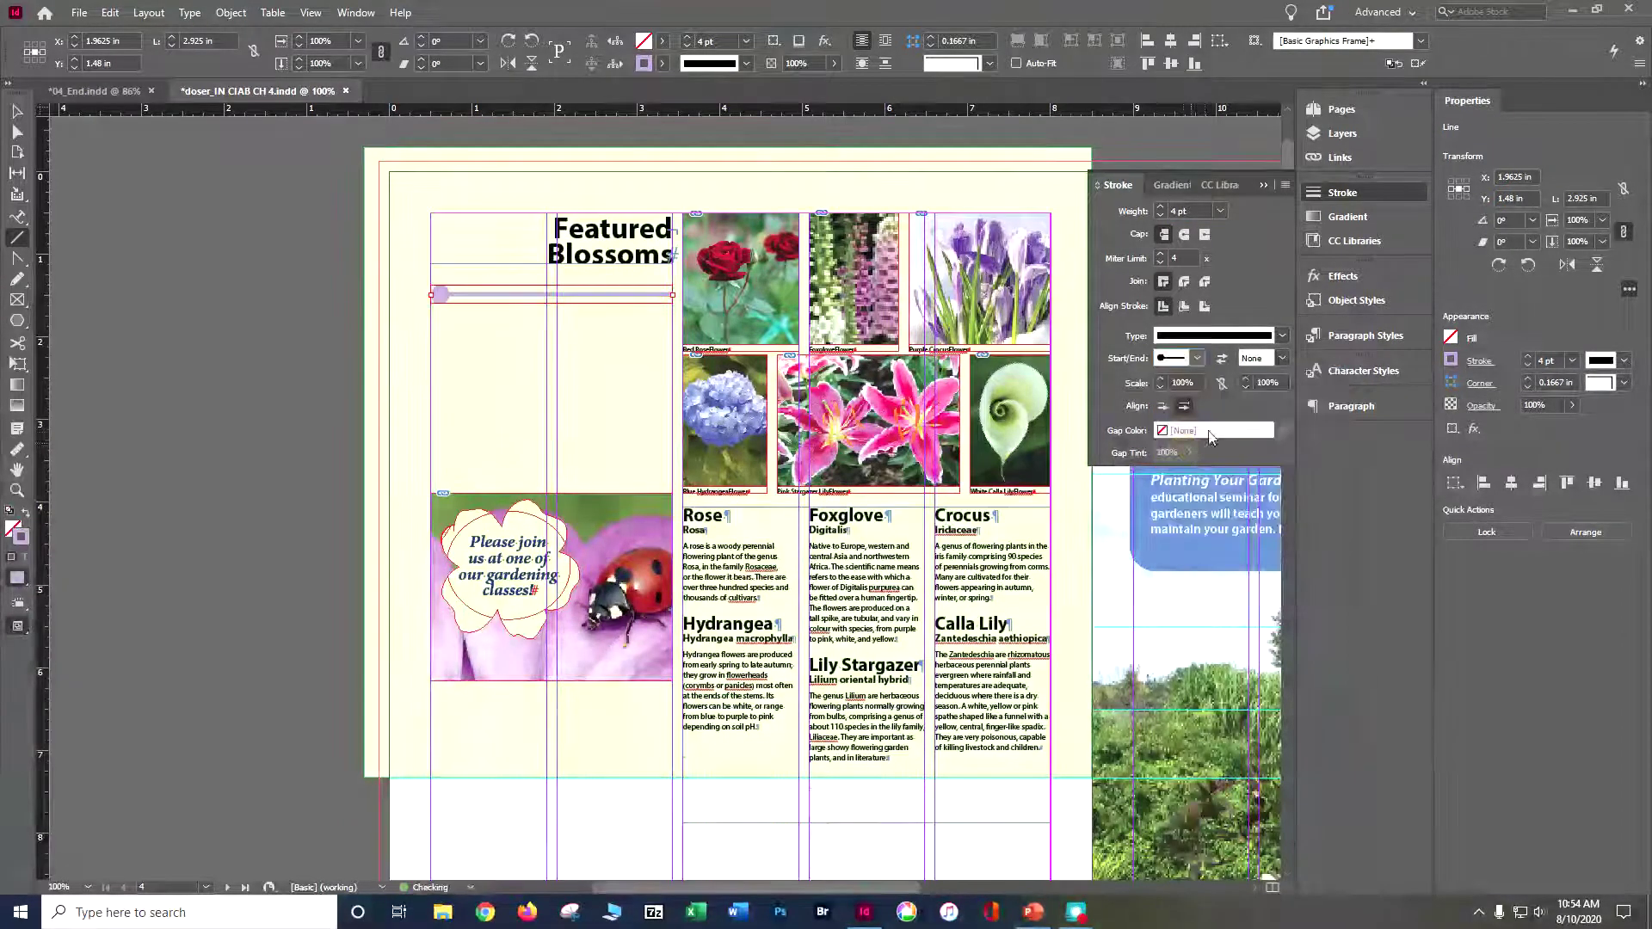
Set the line's end shape to Curved, with the start arrowhead scaled to 75% and the end arrowhead to 200%
left_click(1280, 360)
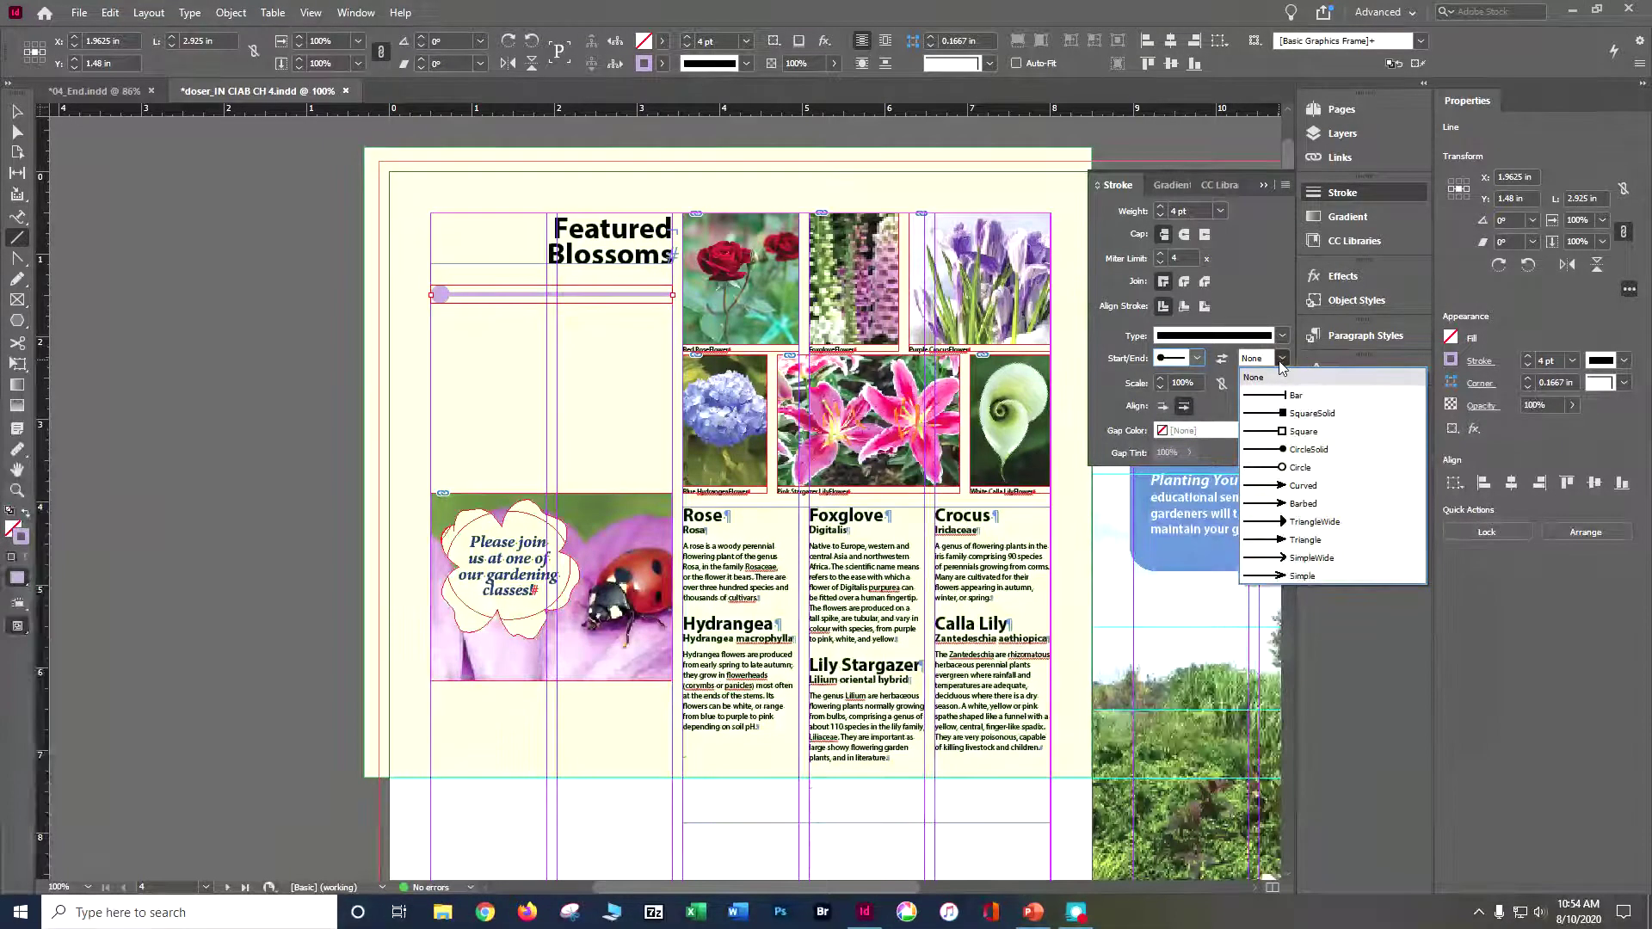
left_click(1288, 487)
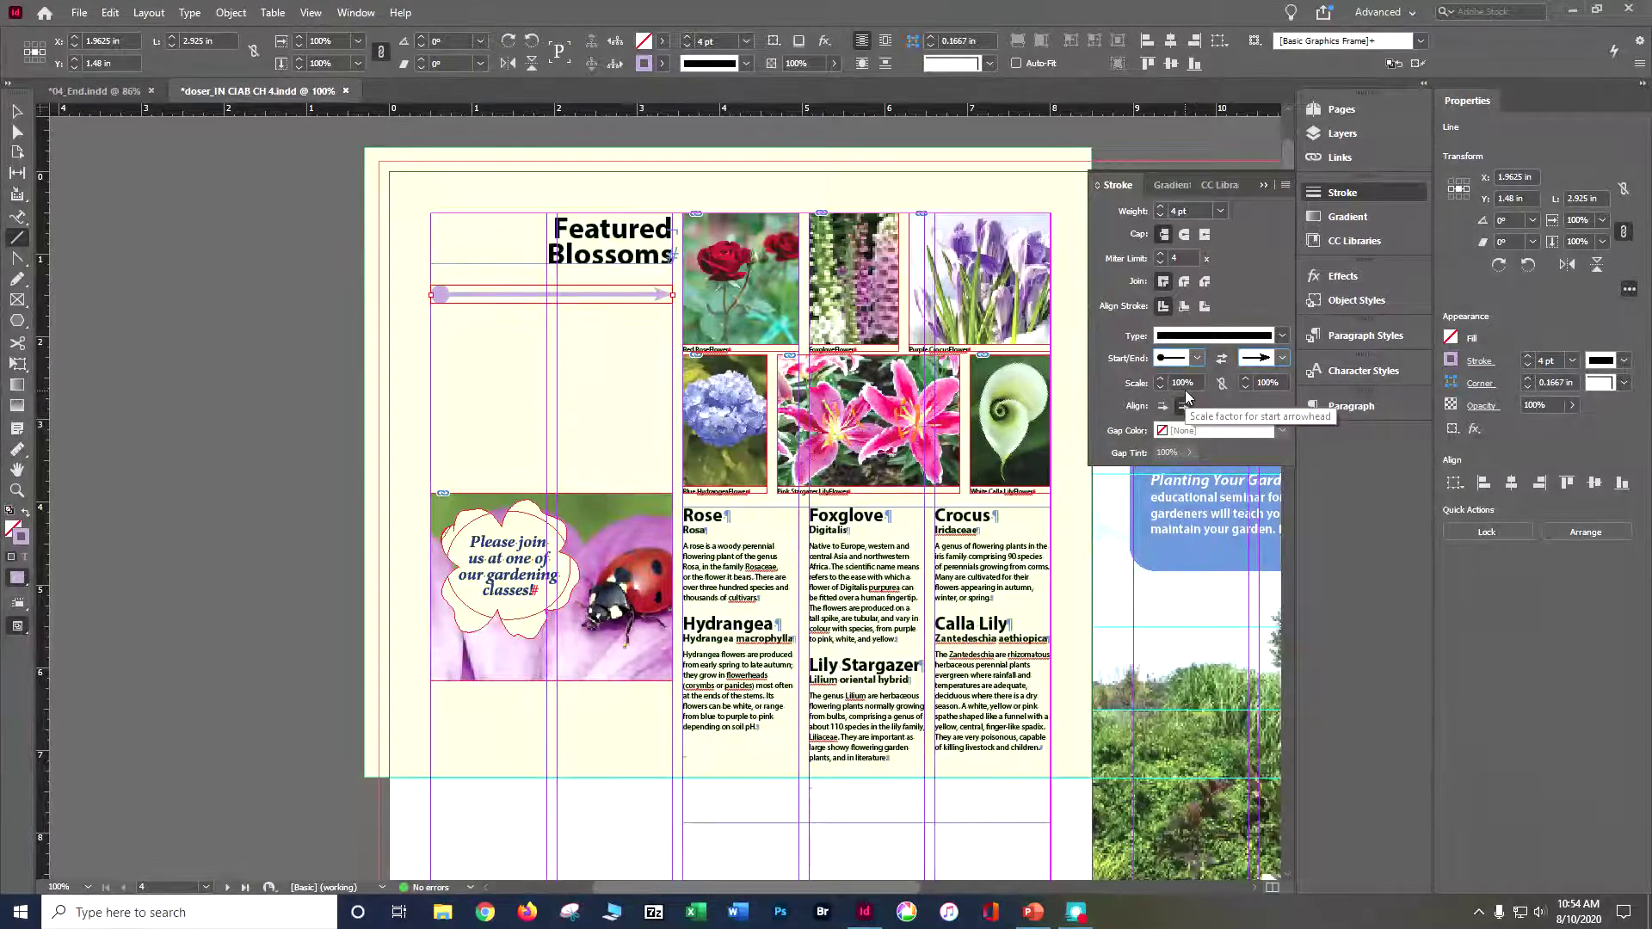
left_click_drag(1190, 379, 1136, 392)
type("75")
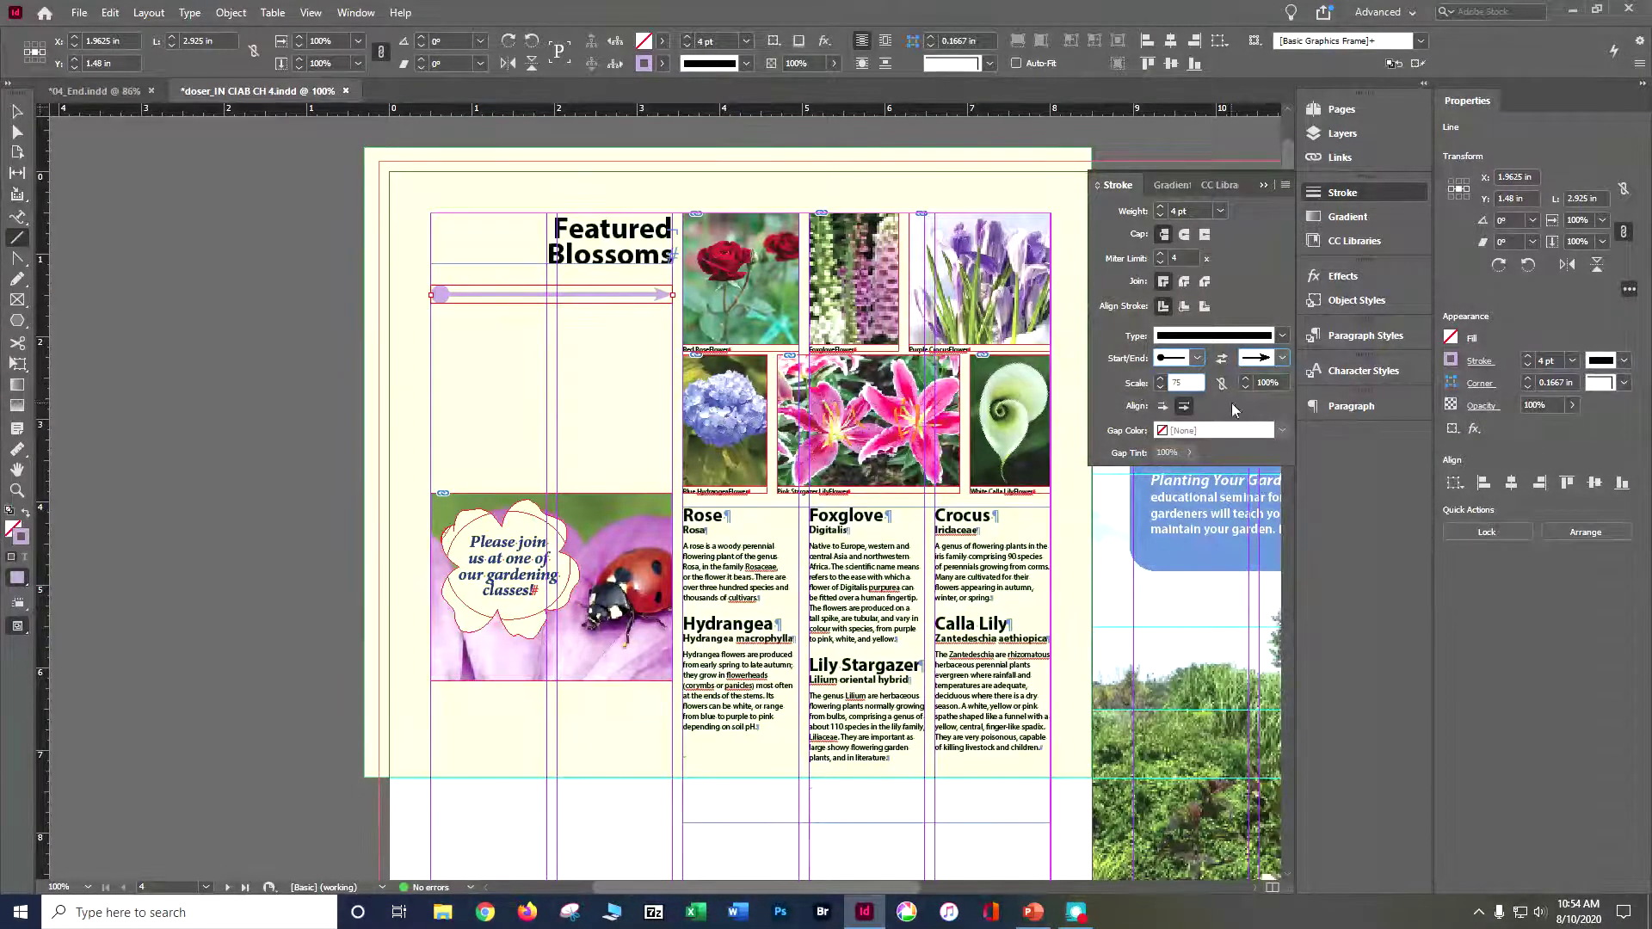
left_click(1270, 382)
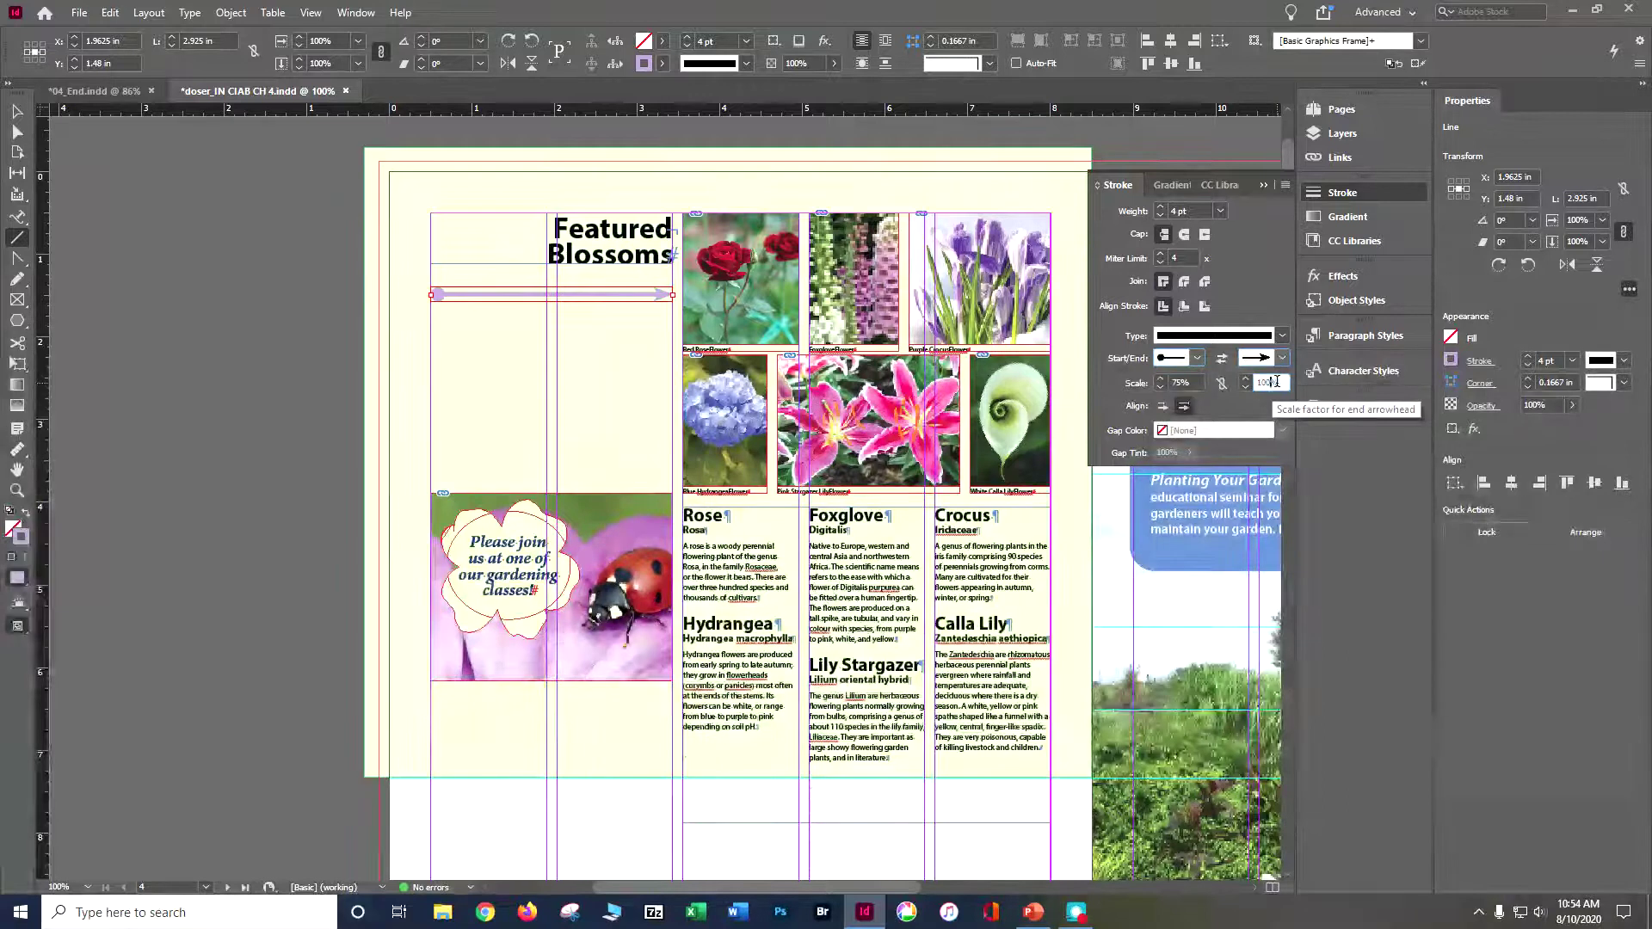
left_click_drag(1274, 379, 1124, 361)
type("200")
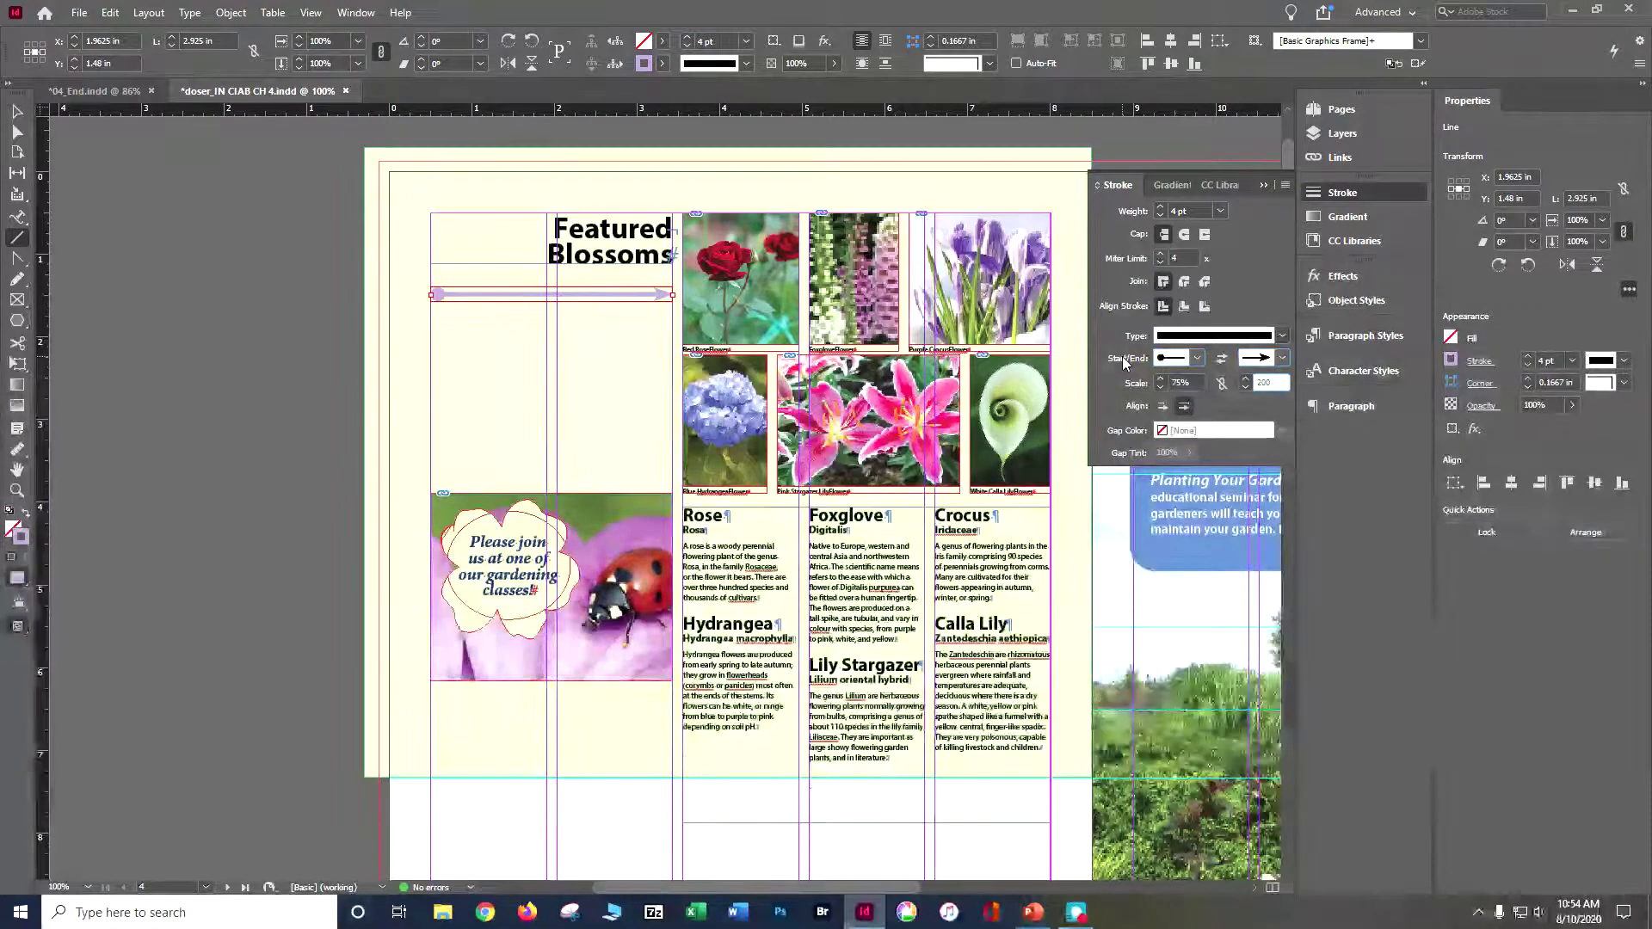
key("Tab")
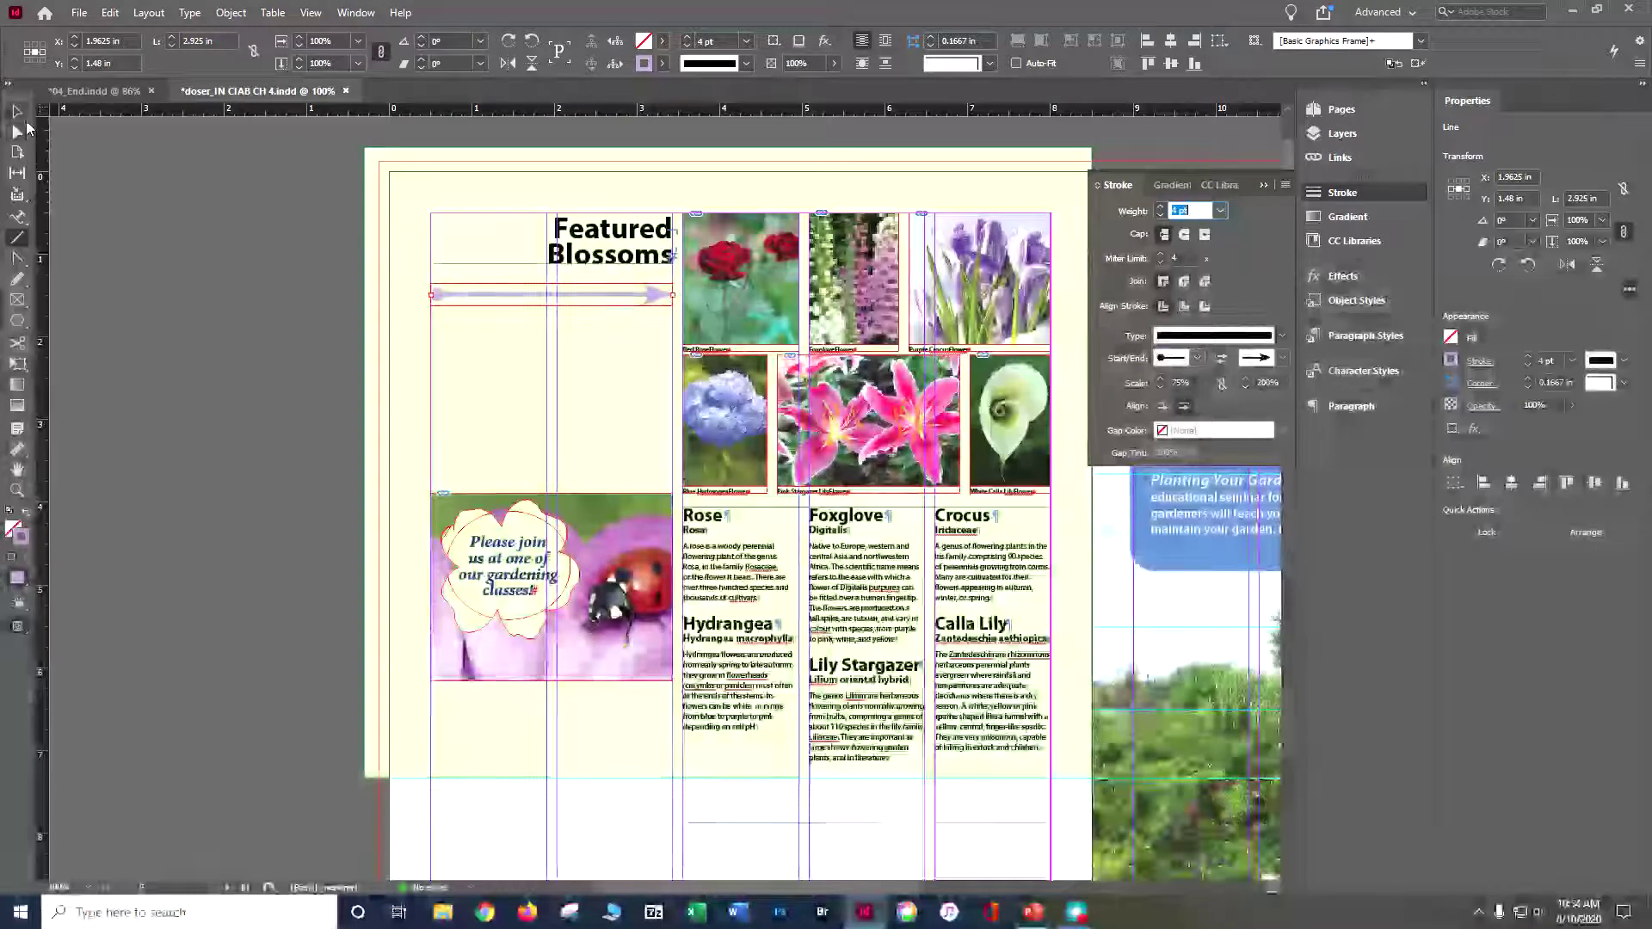
Deselect the line, switch the document to Preview screen mode, collapse the stroke settings and look over both spreads
key("Escape")
key("v")
left_click(129, 237)
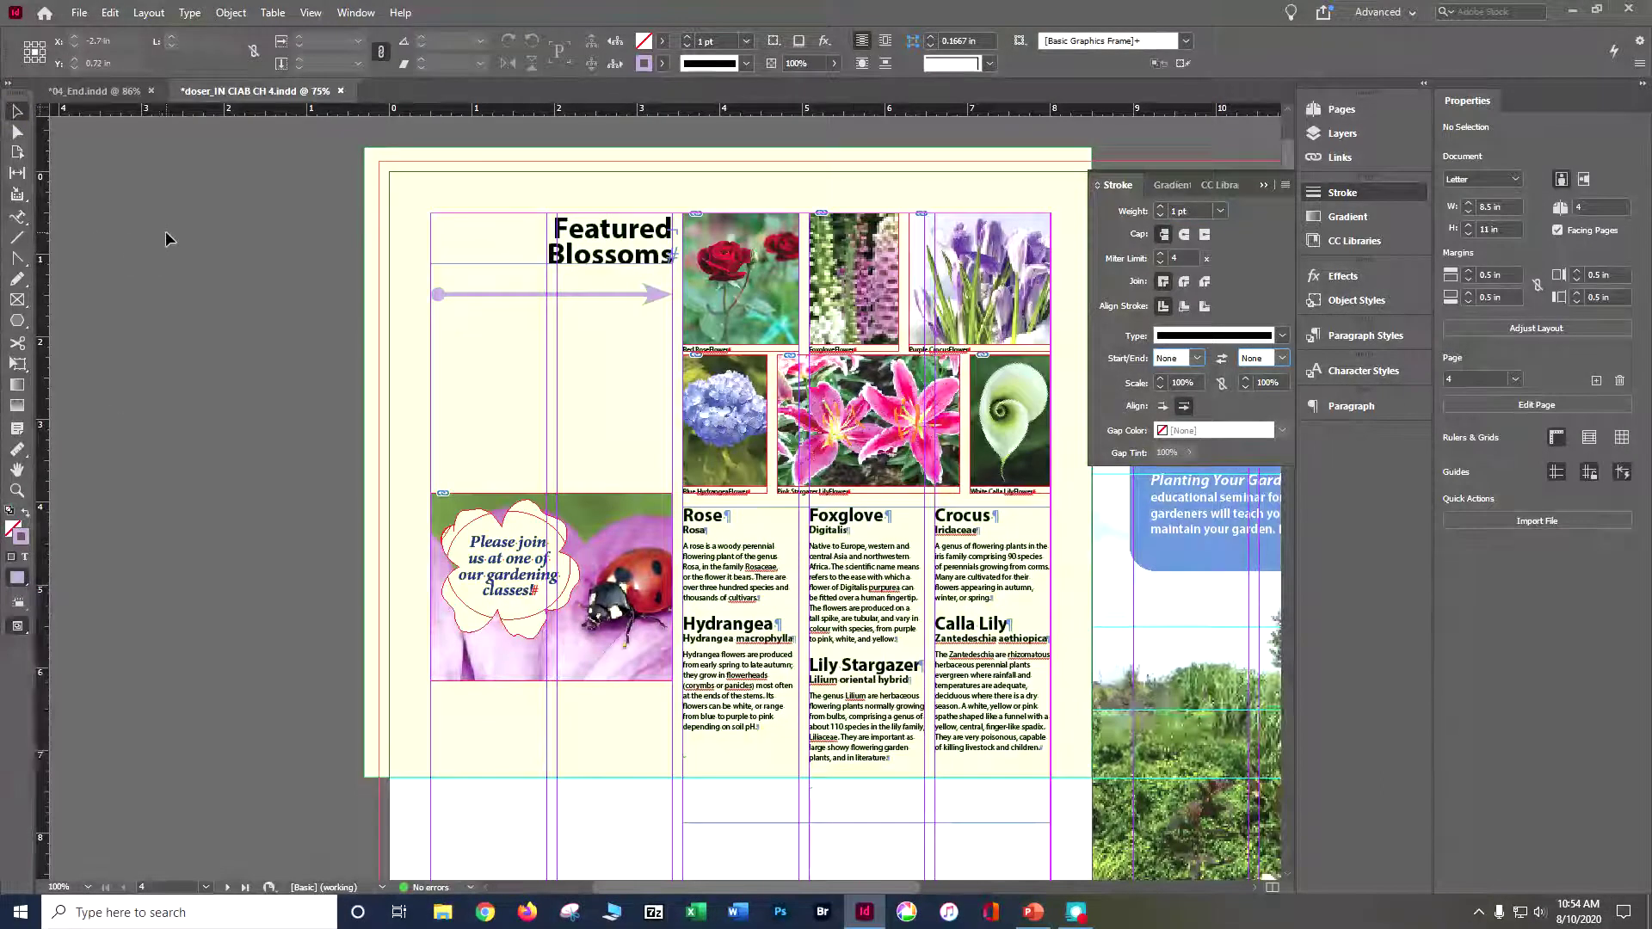
key("ctrl+minus")
key("ctrl+minus")
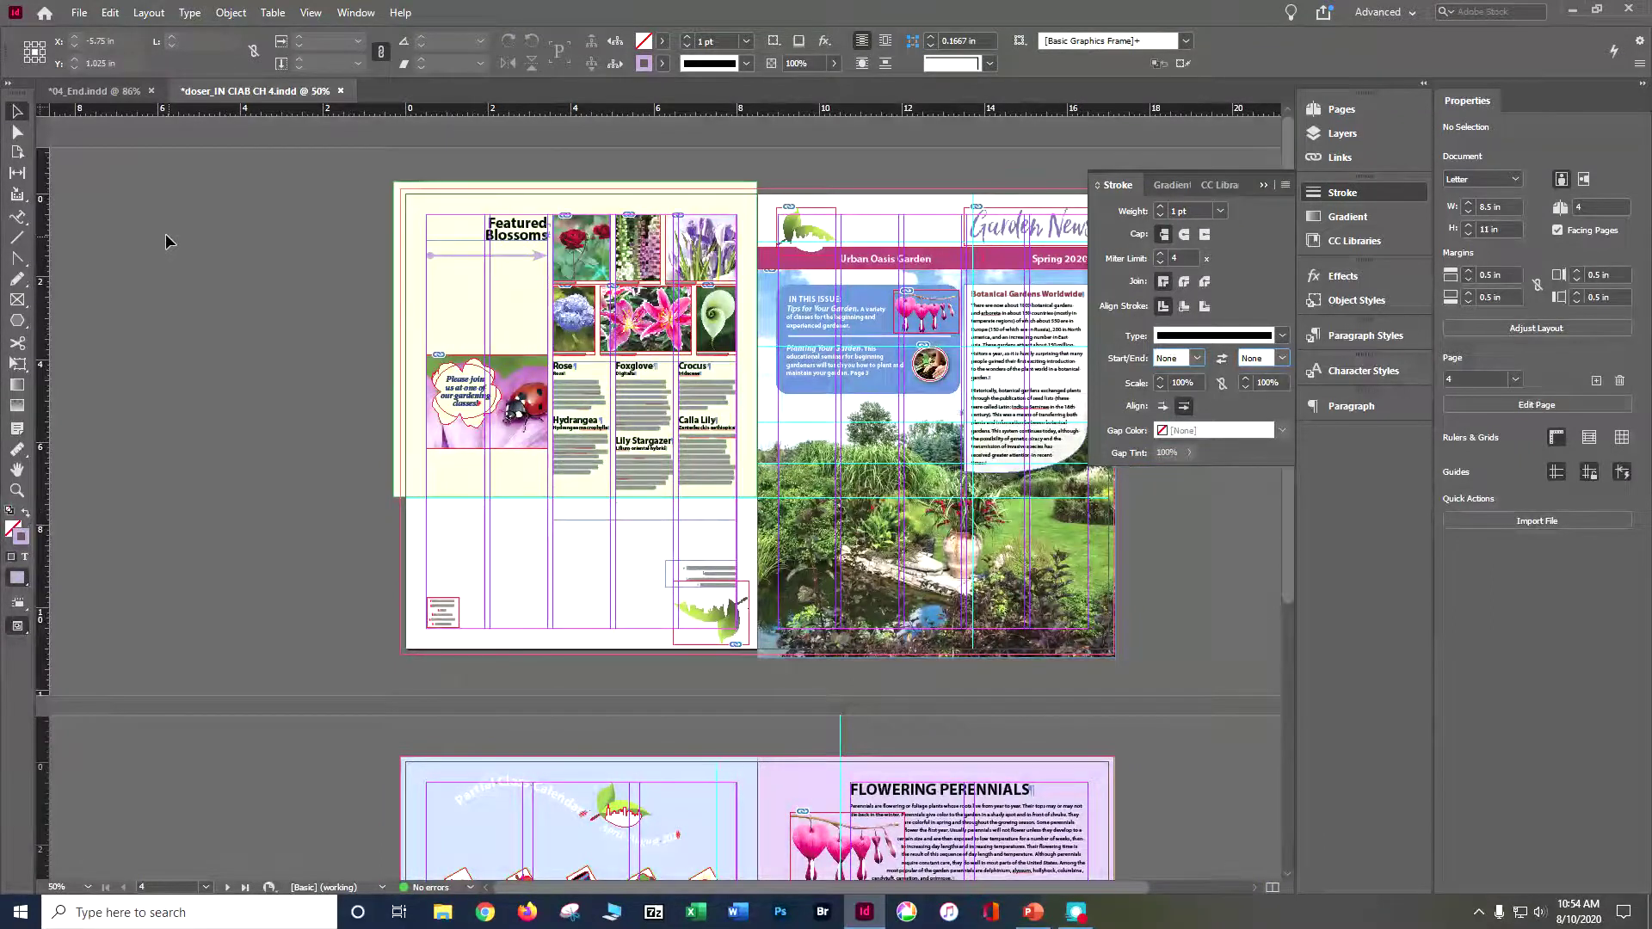
scroll(168, 230, "down", 1)
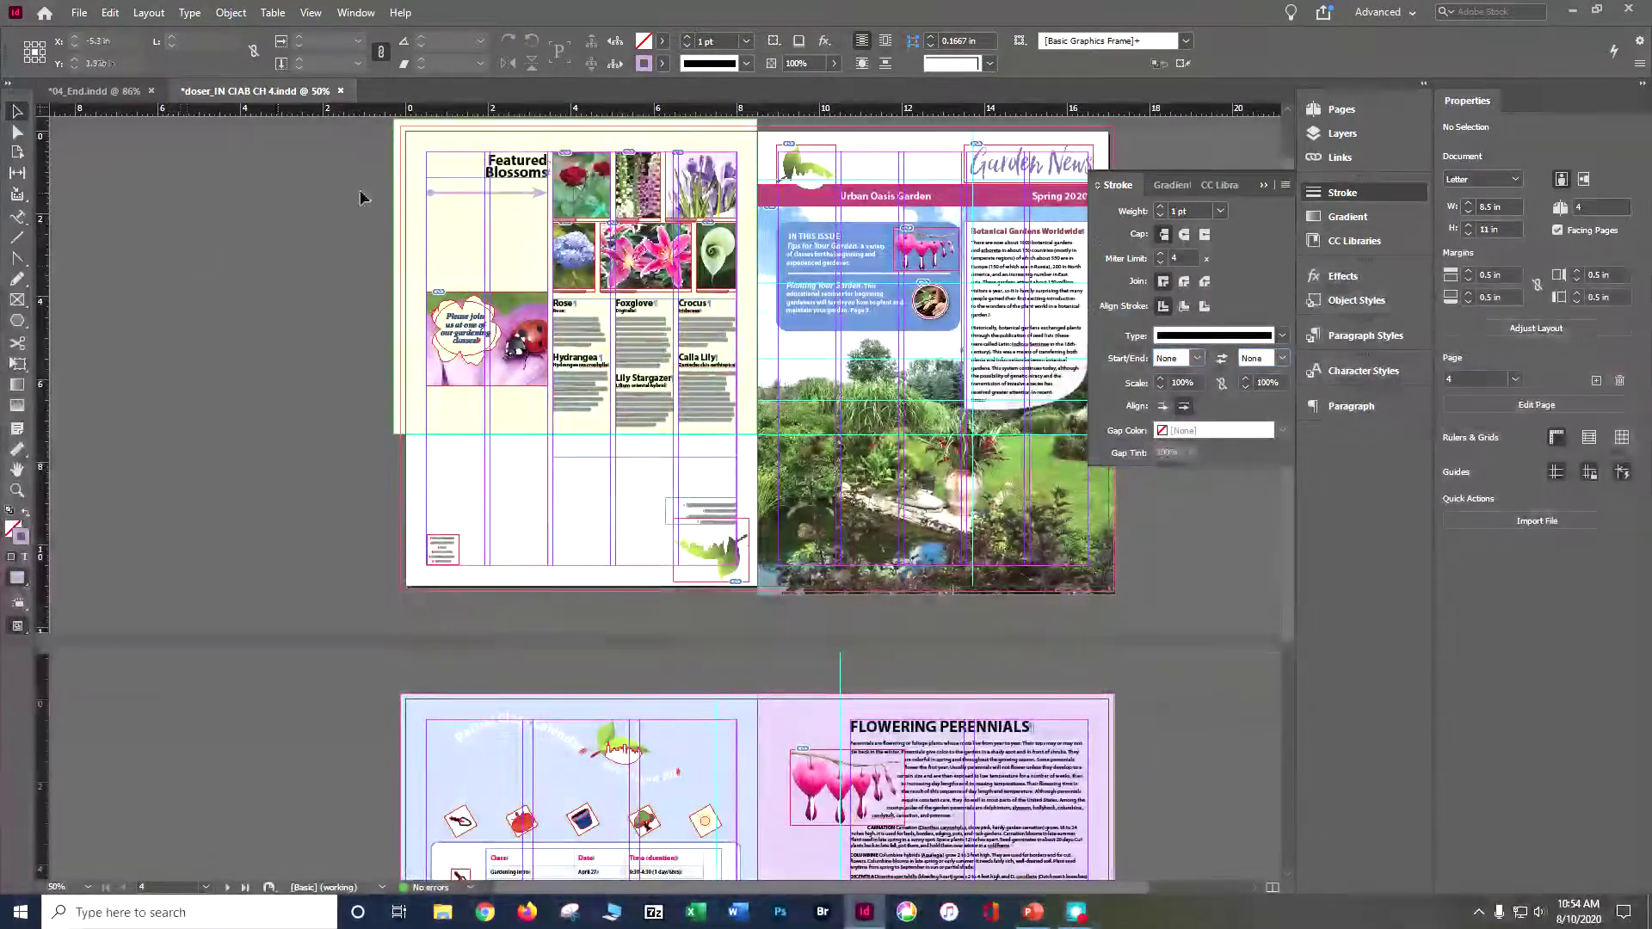
left_click(26, 634)
left_click(56, 674)
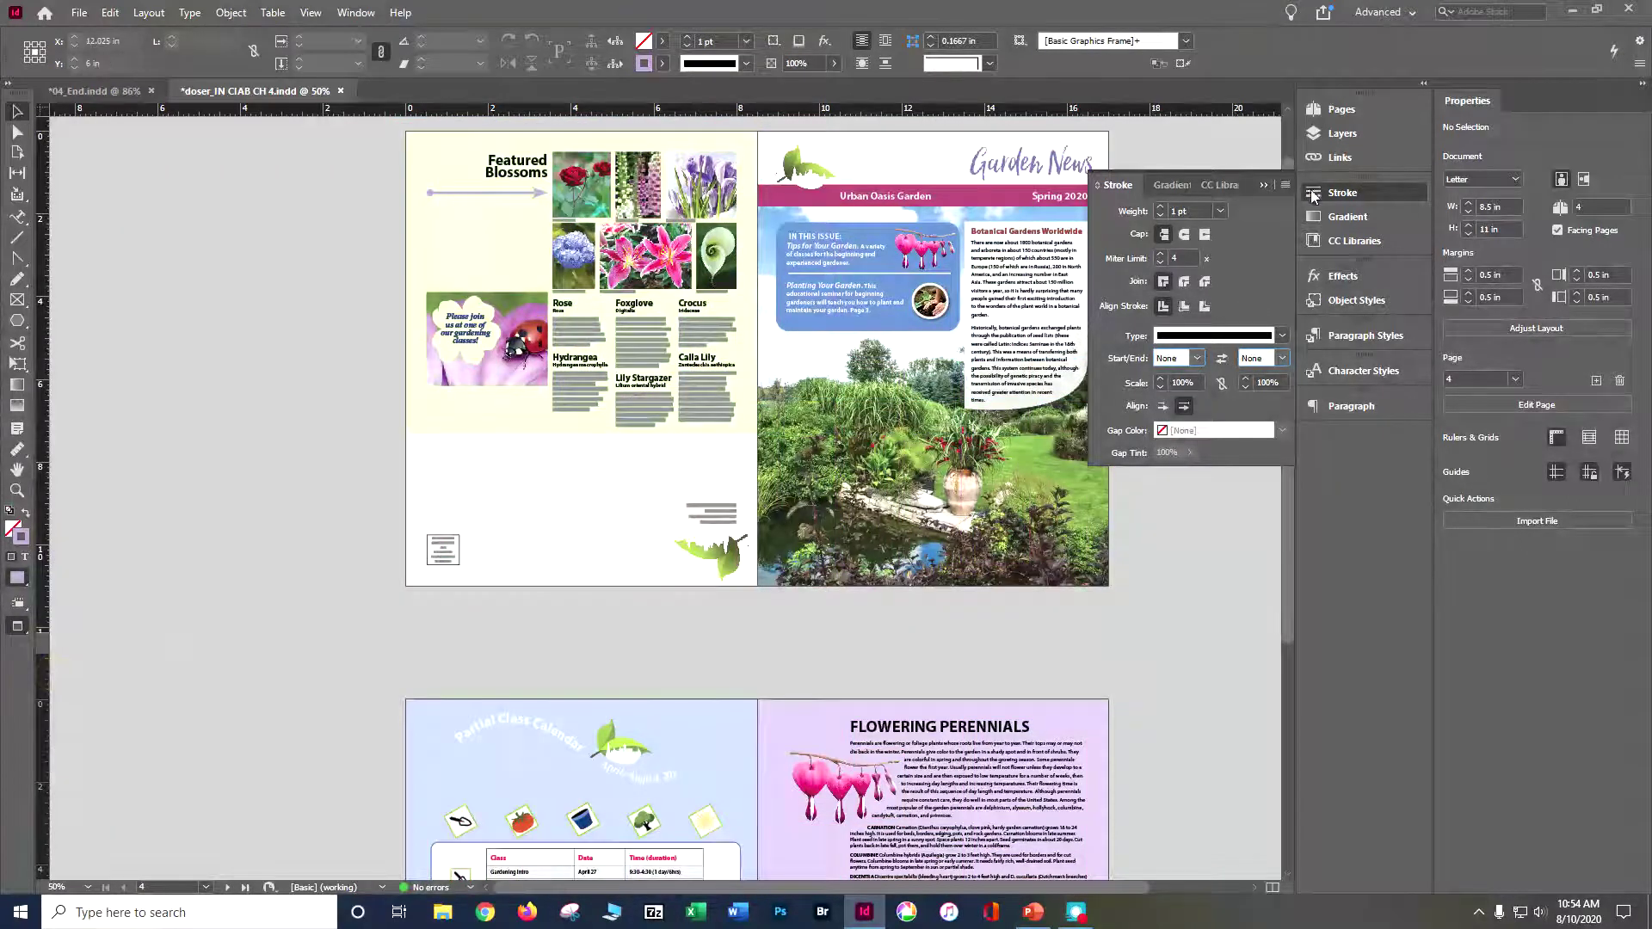
left_click(1261, 185)
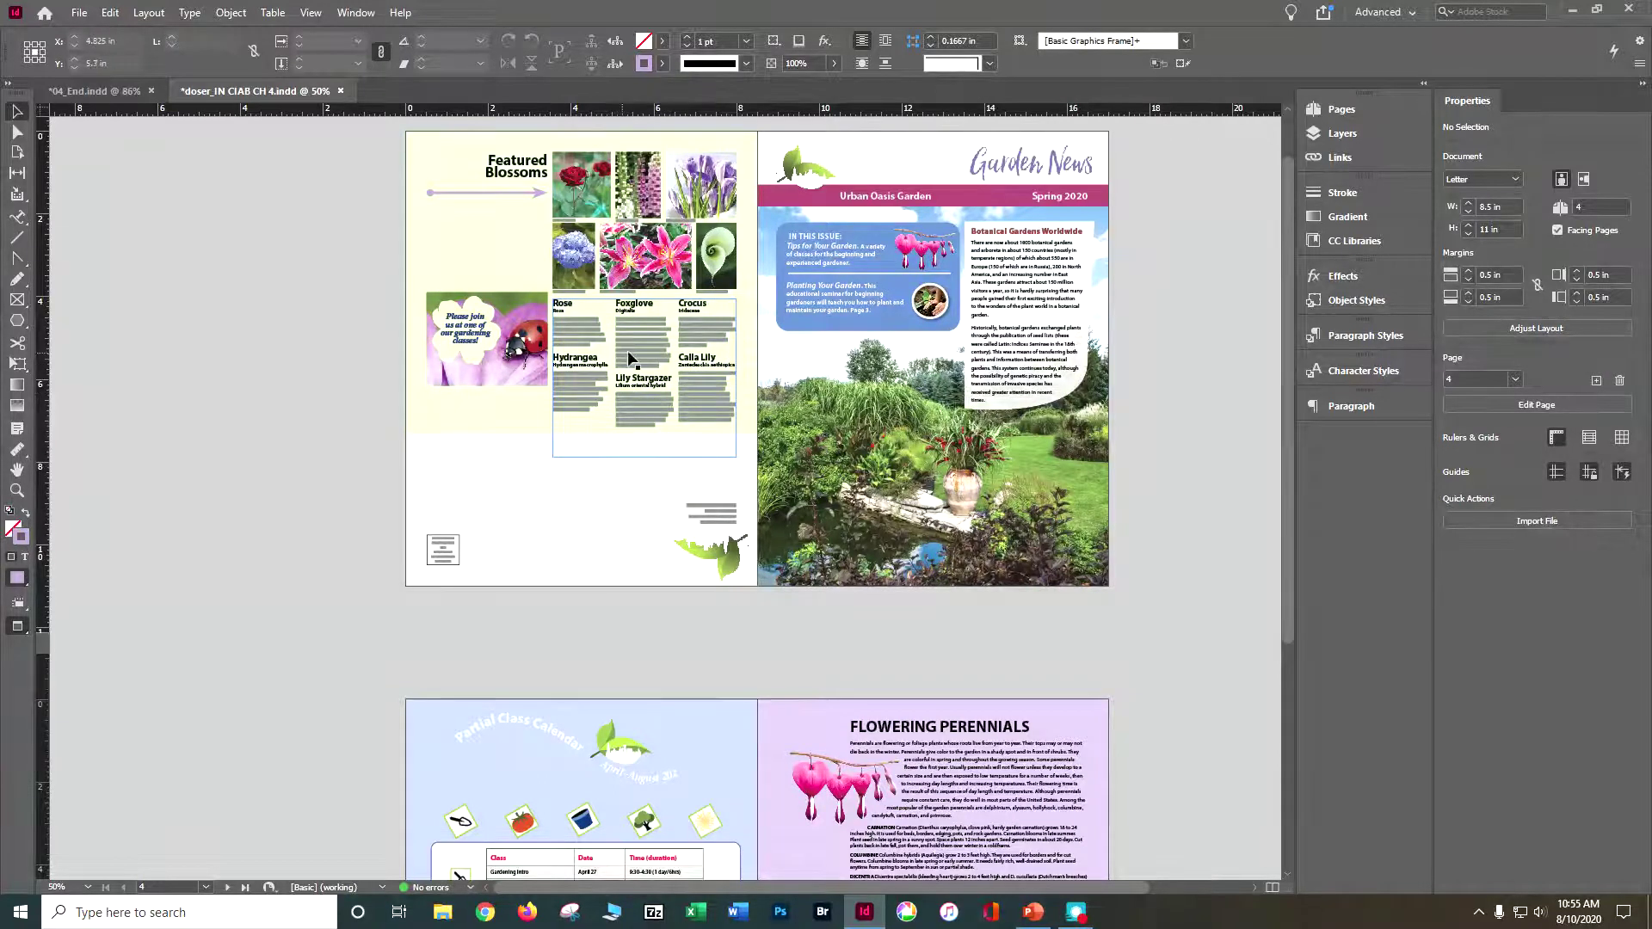
scroll(678, 398, "down", 3)
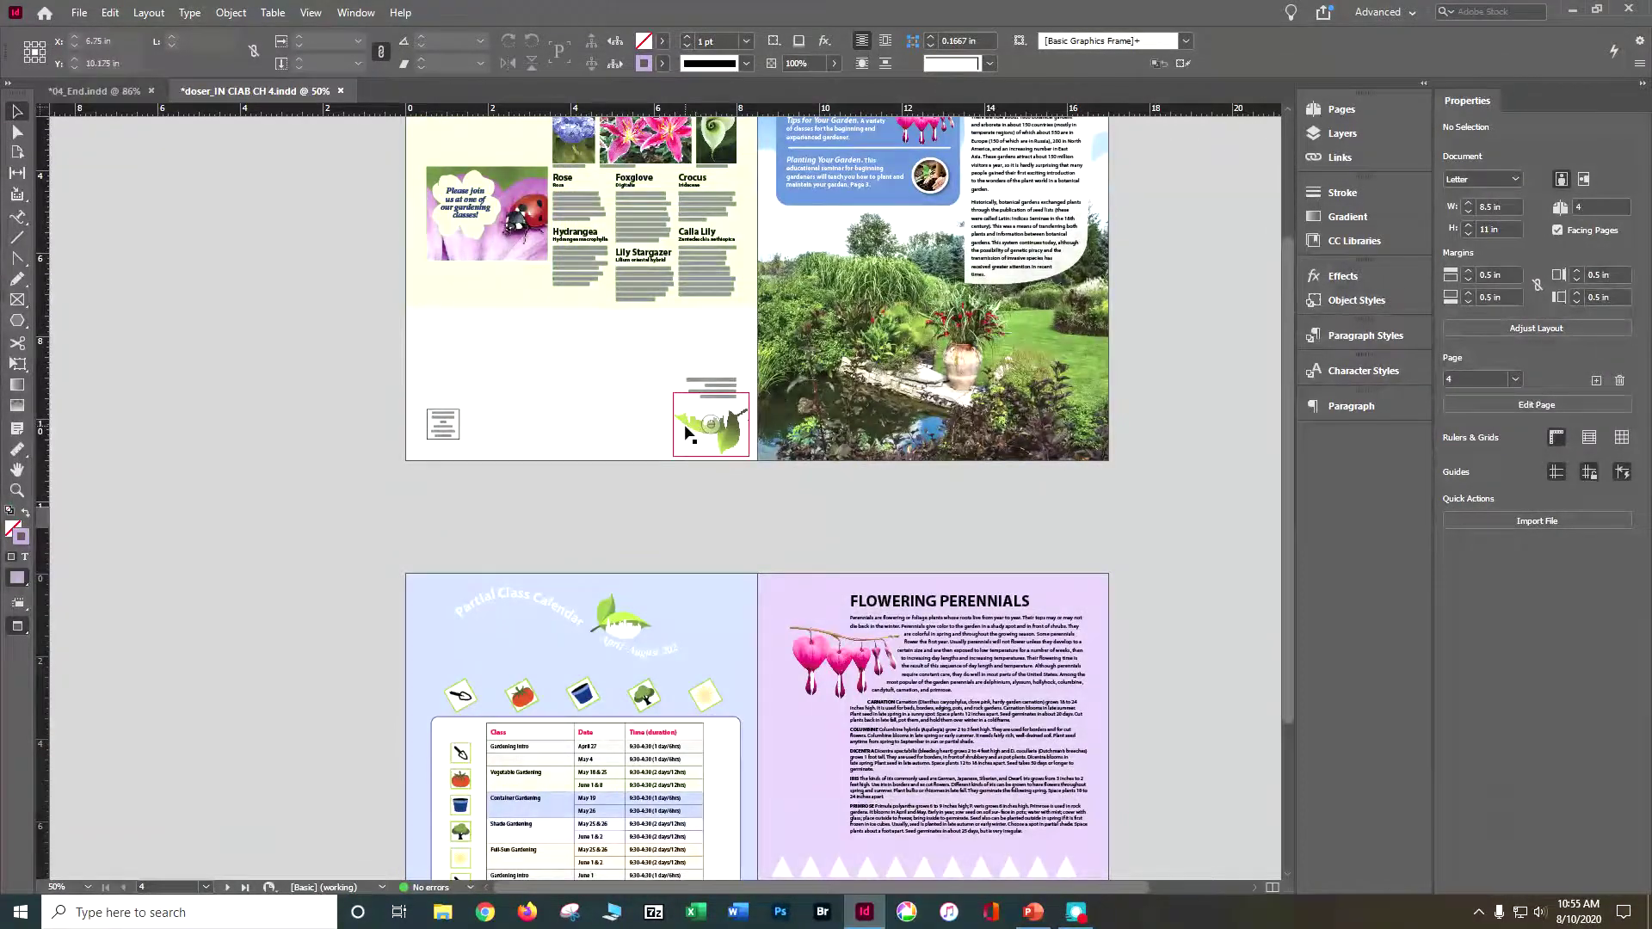
scroll(684, 421, "down", 3)
scroll(728, 466, "down", 2)
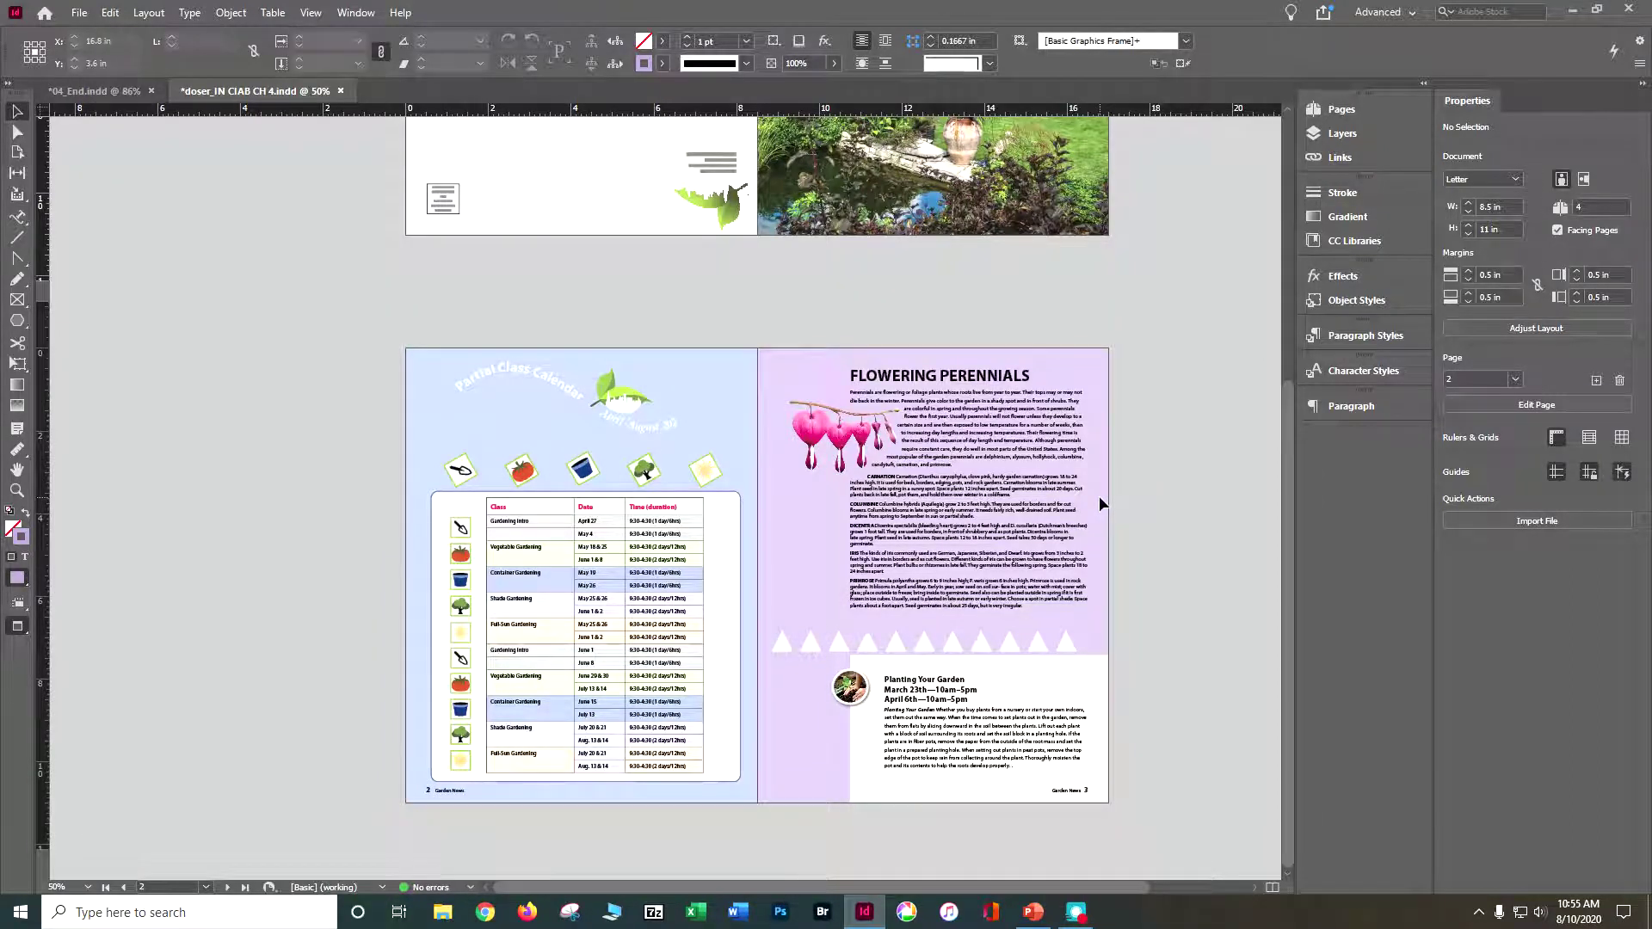
Start packaging the entire publication and save the document so the packaging can continue
left_click(79, 12)
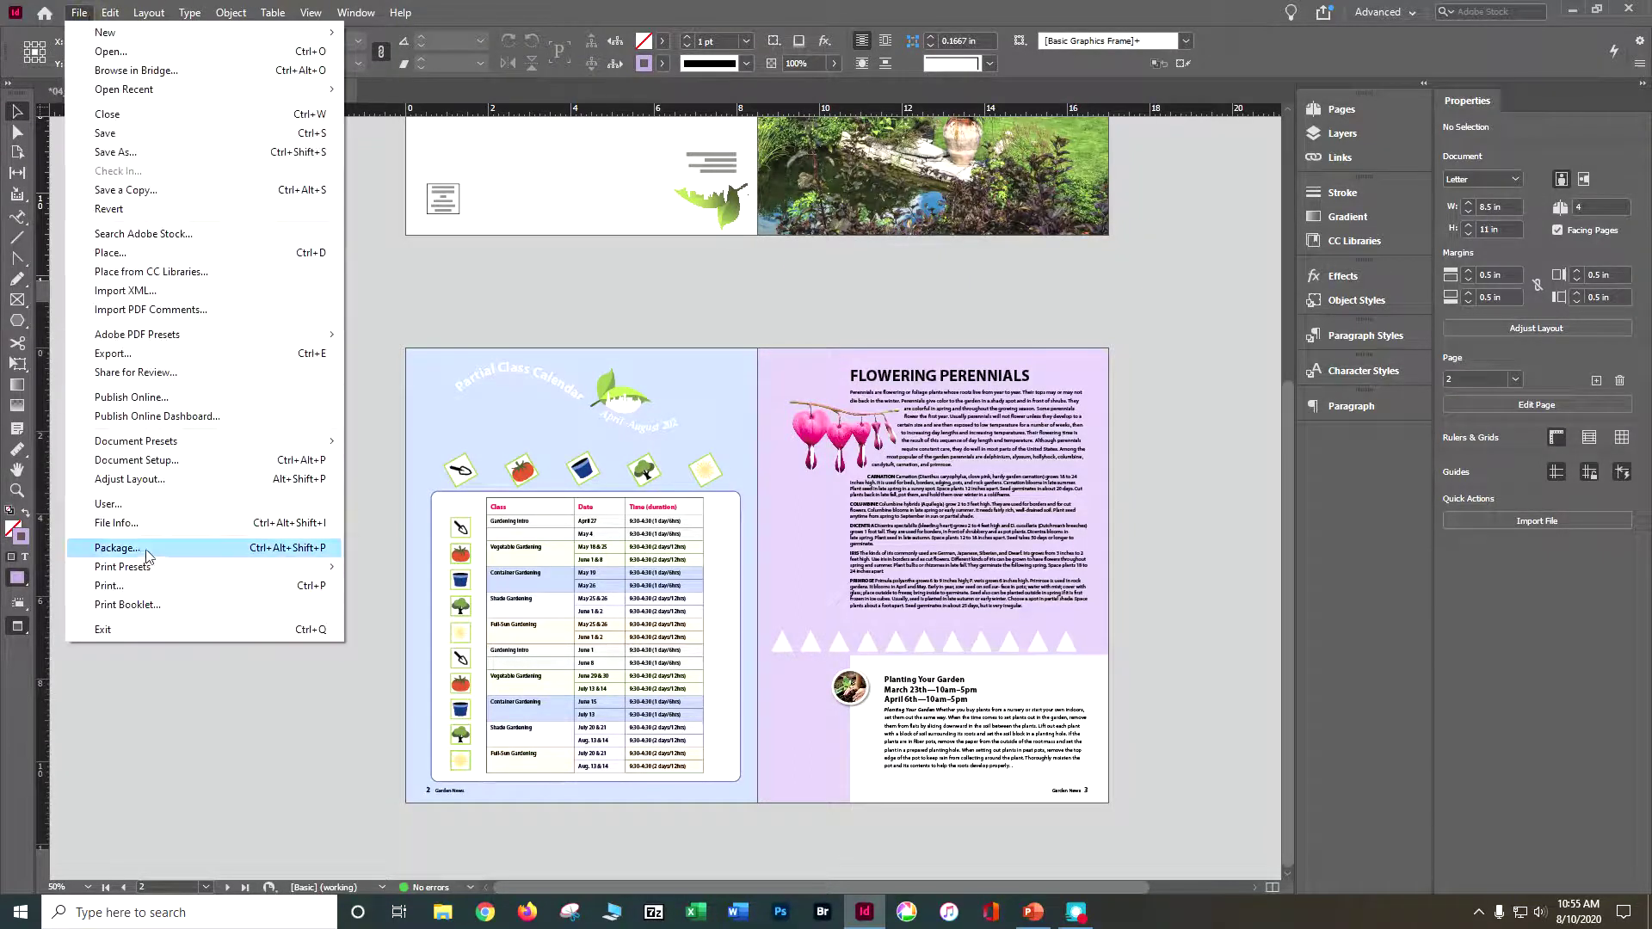
left_click(146, 550)
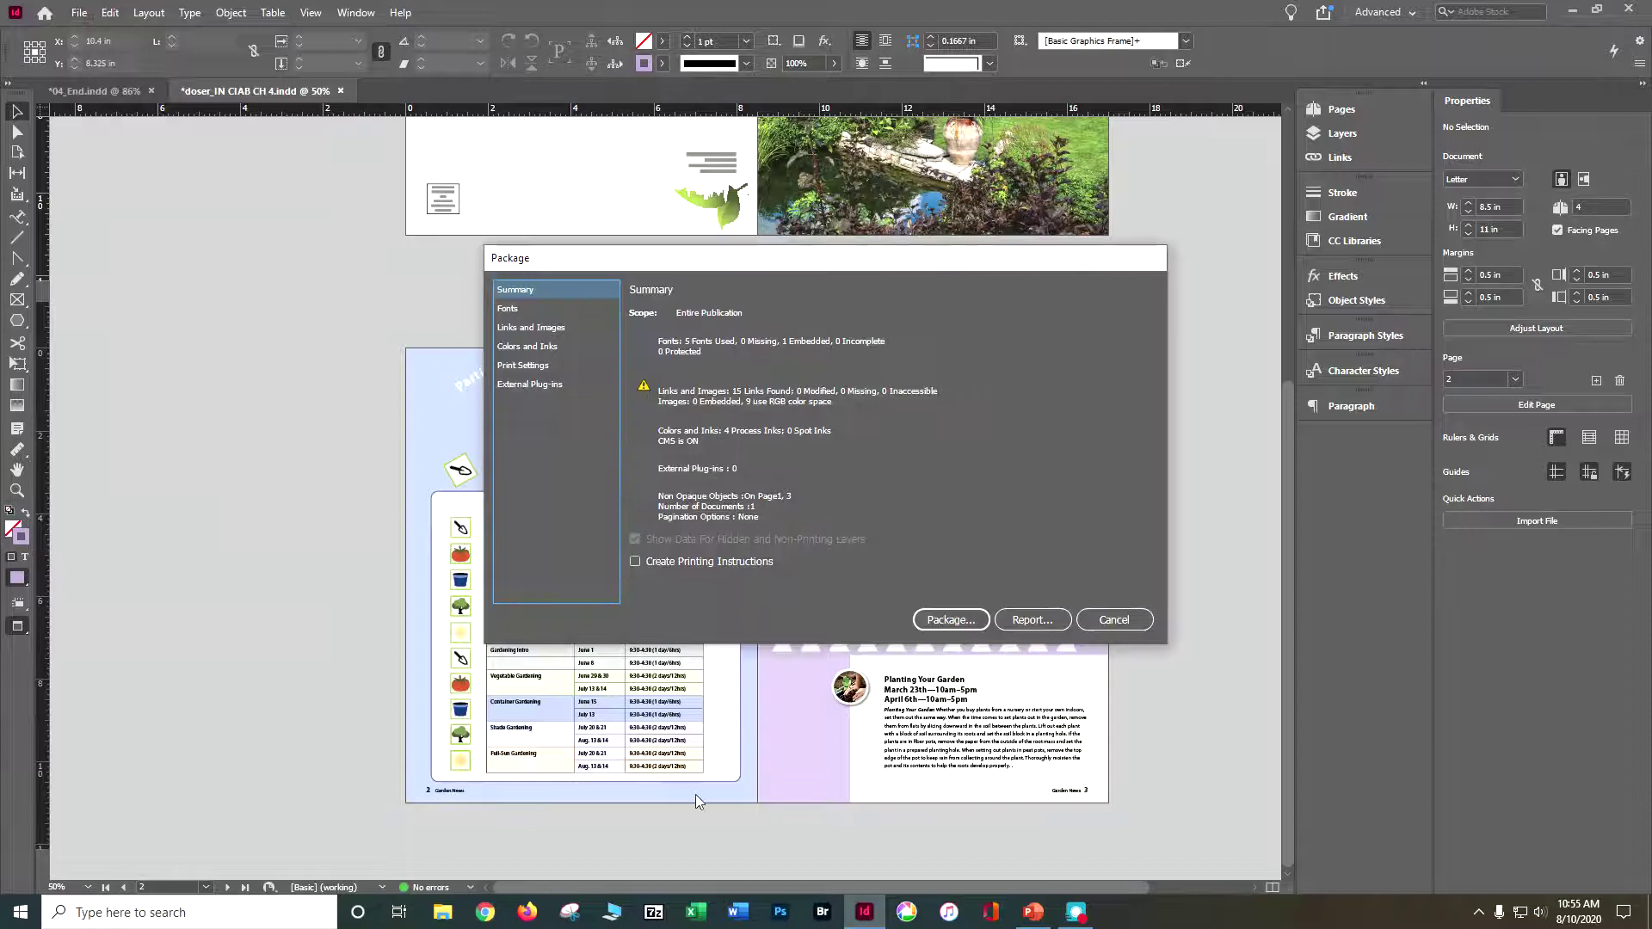
left_click(964, 620)
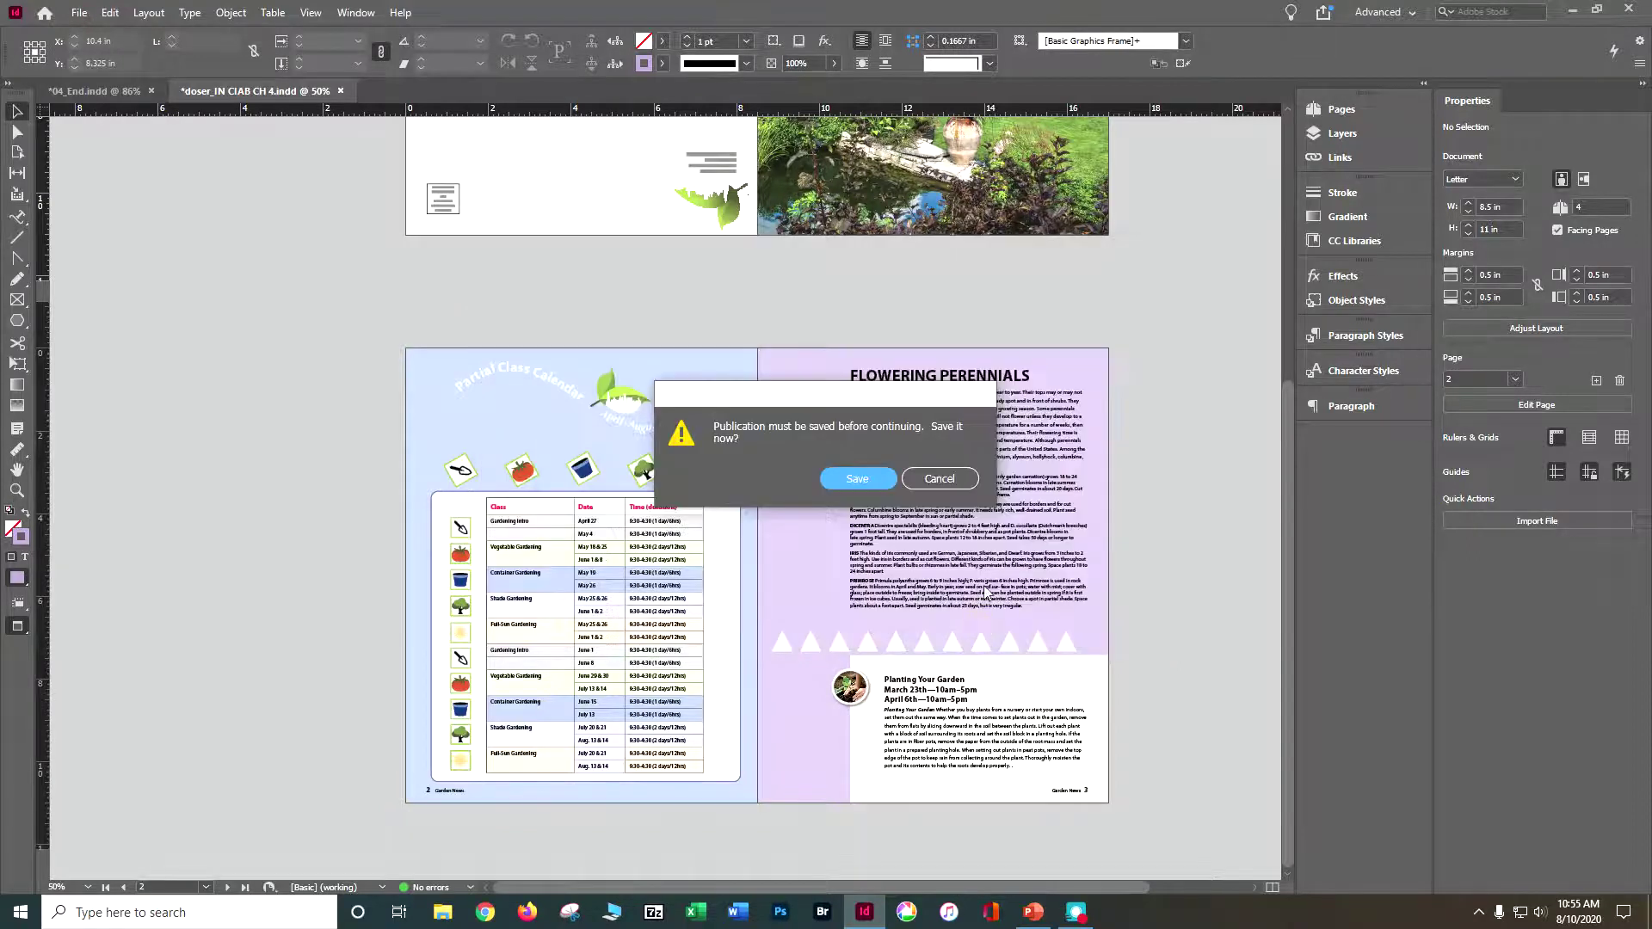
left_click(886, 485)
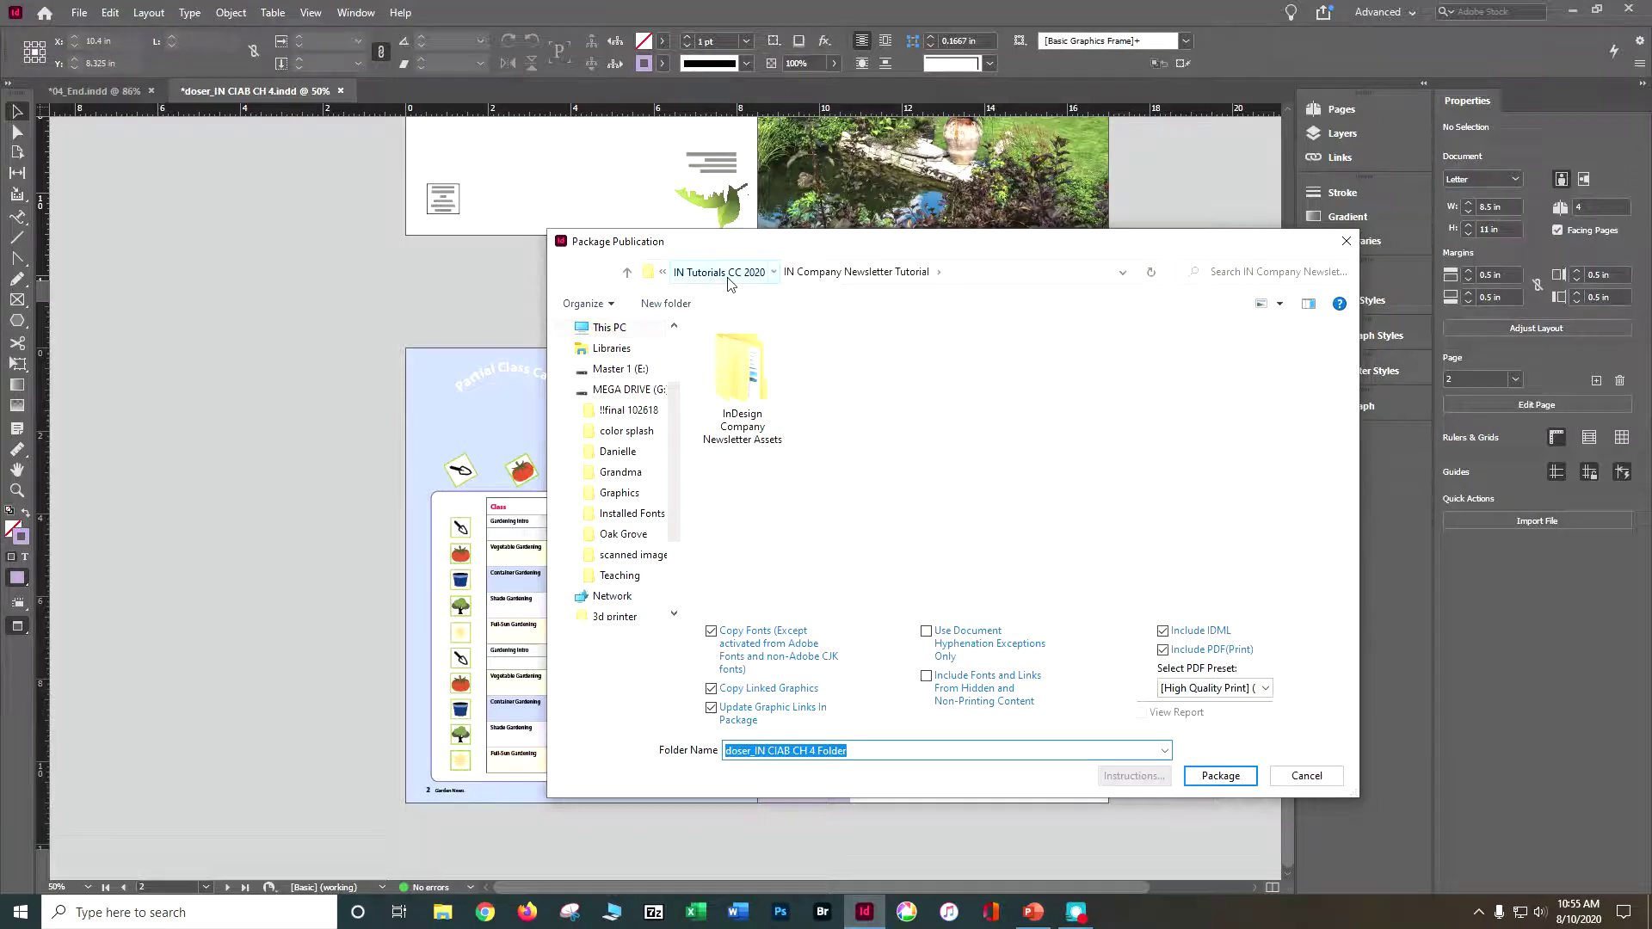
Package the publication into Lesson04 inside IN CIAB CC 2020, replacing the word Folder with PKG in the package folder's name
left_click(728, 275)
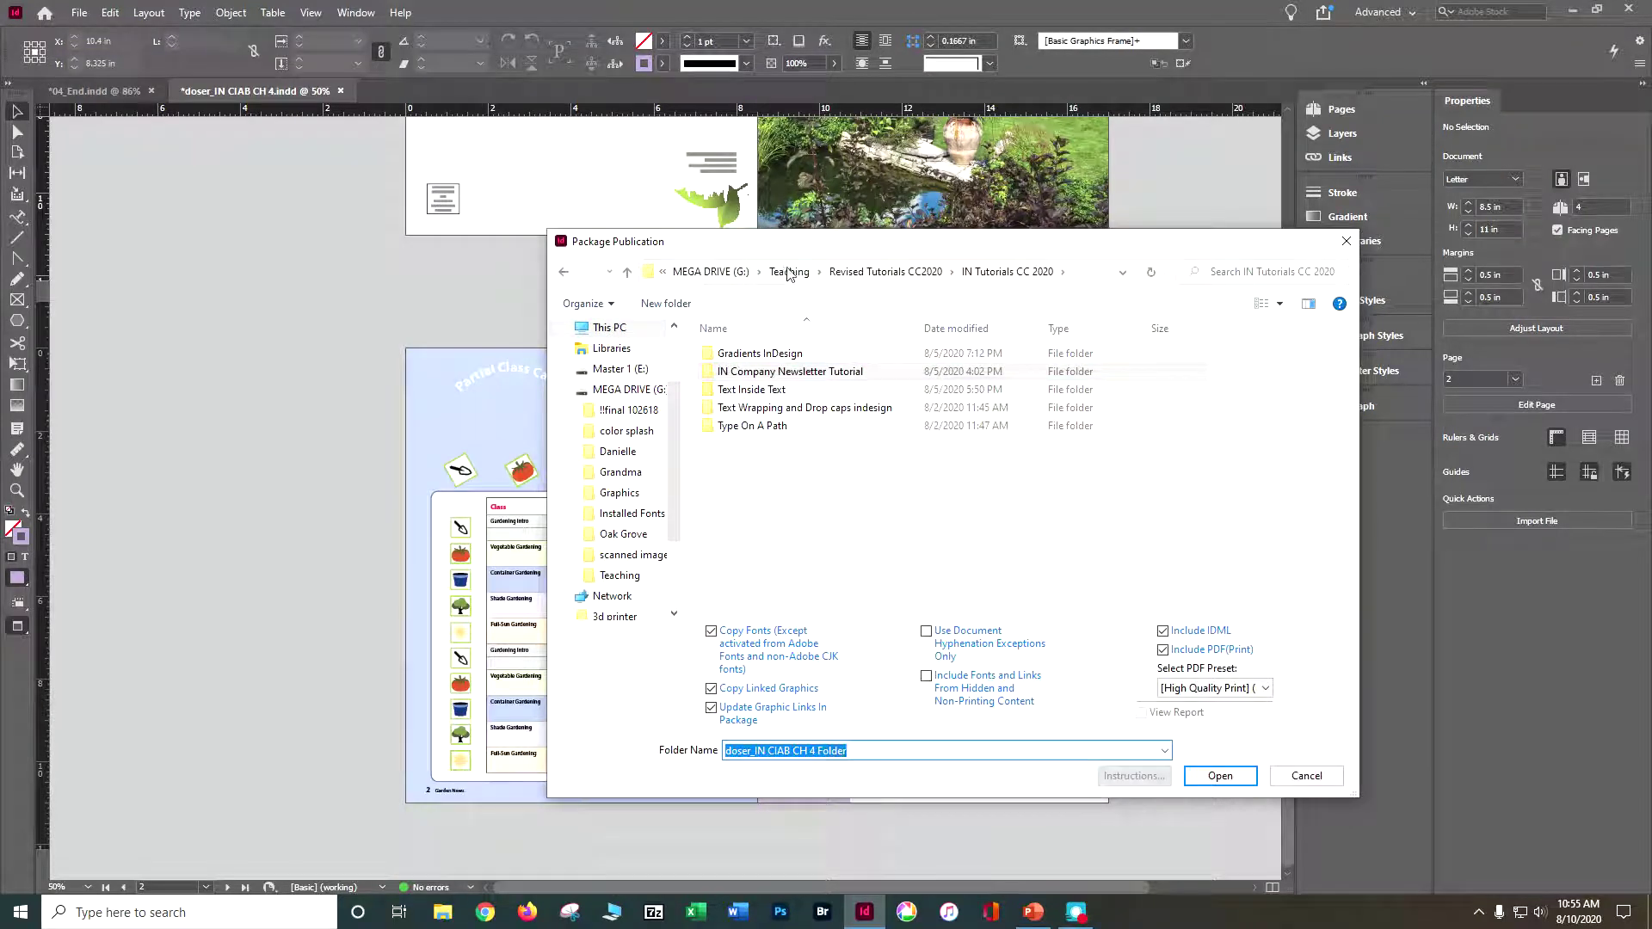
left_click(847, 272)
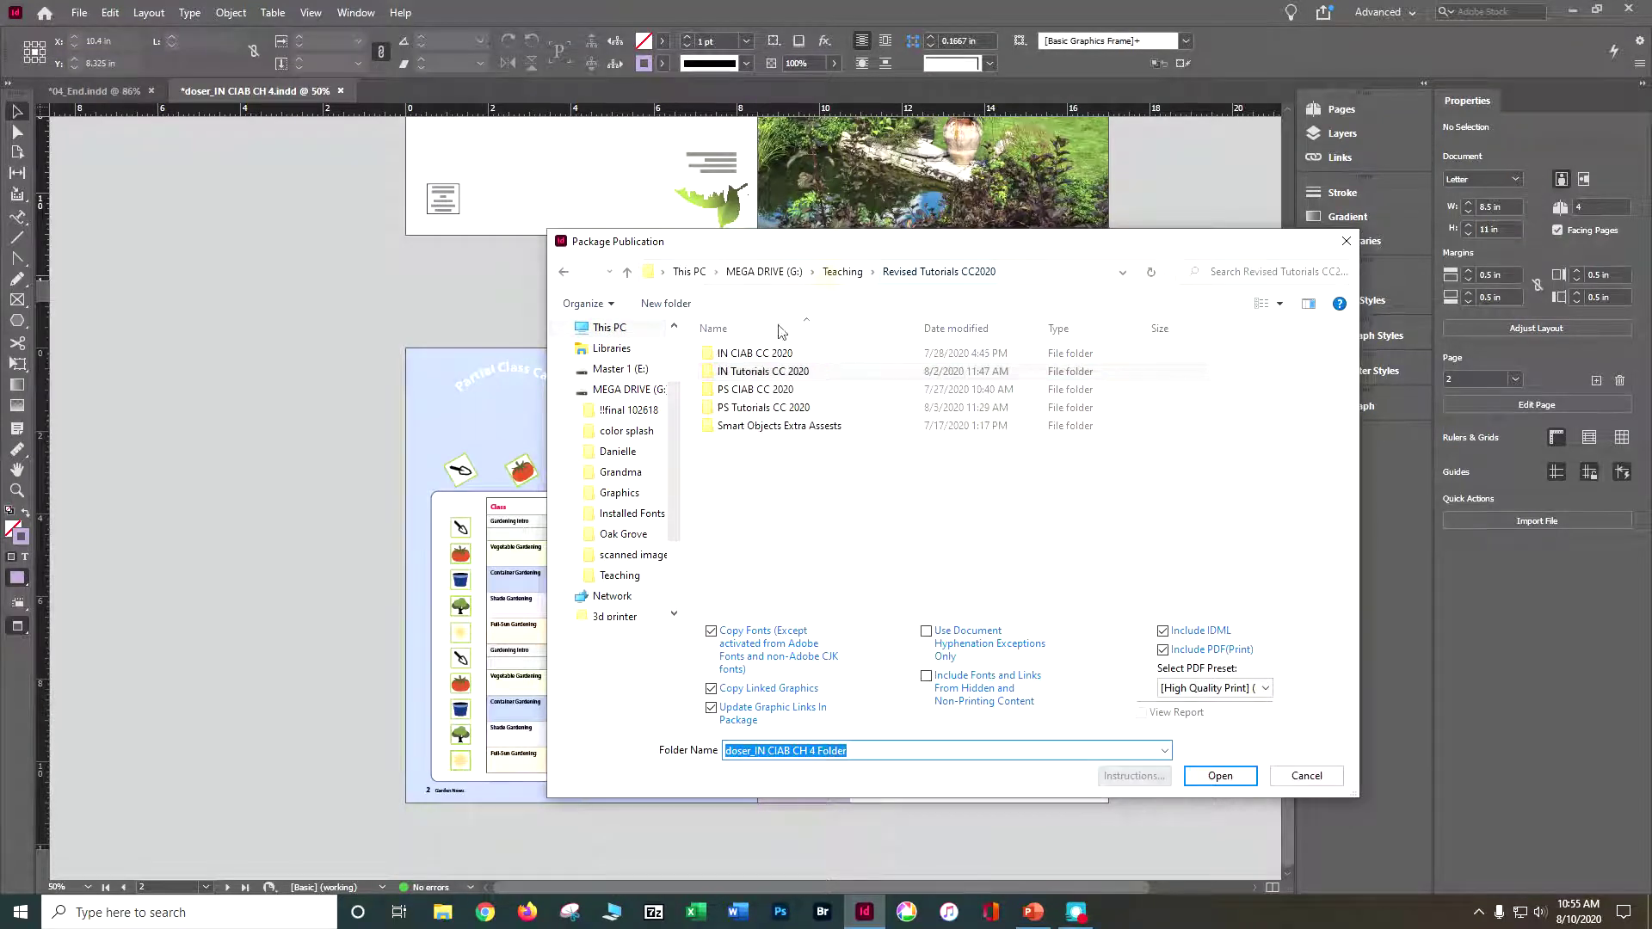
double_click(742, 355)
double_click(738, 408)
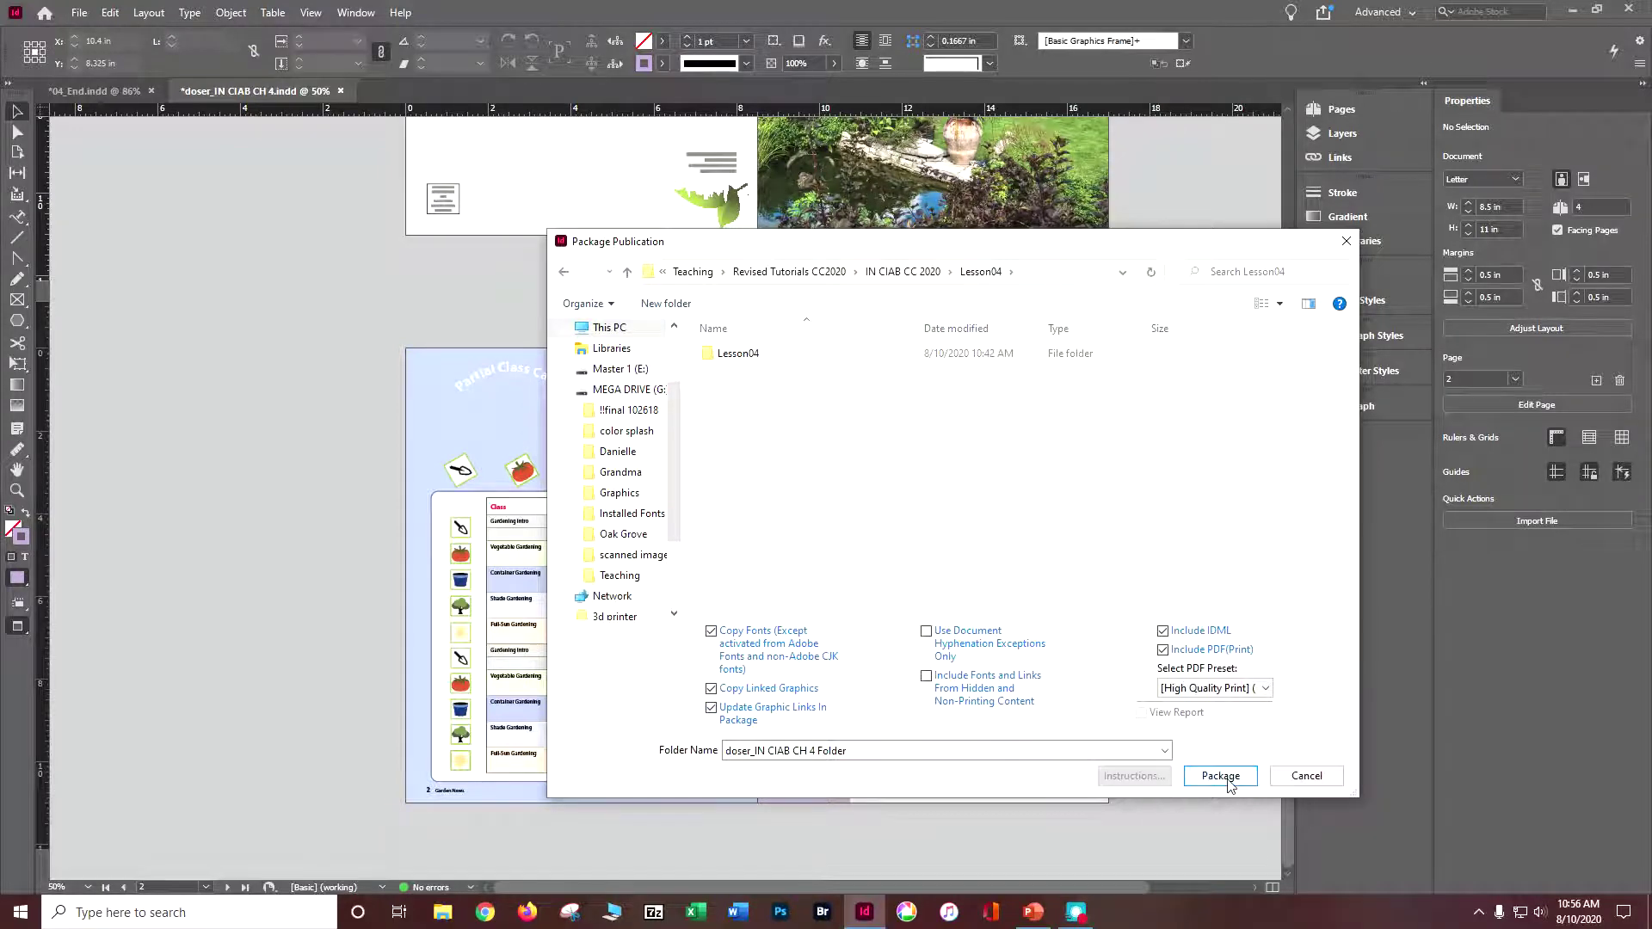
left_click(841, 752)
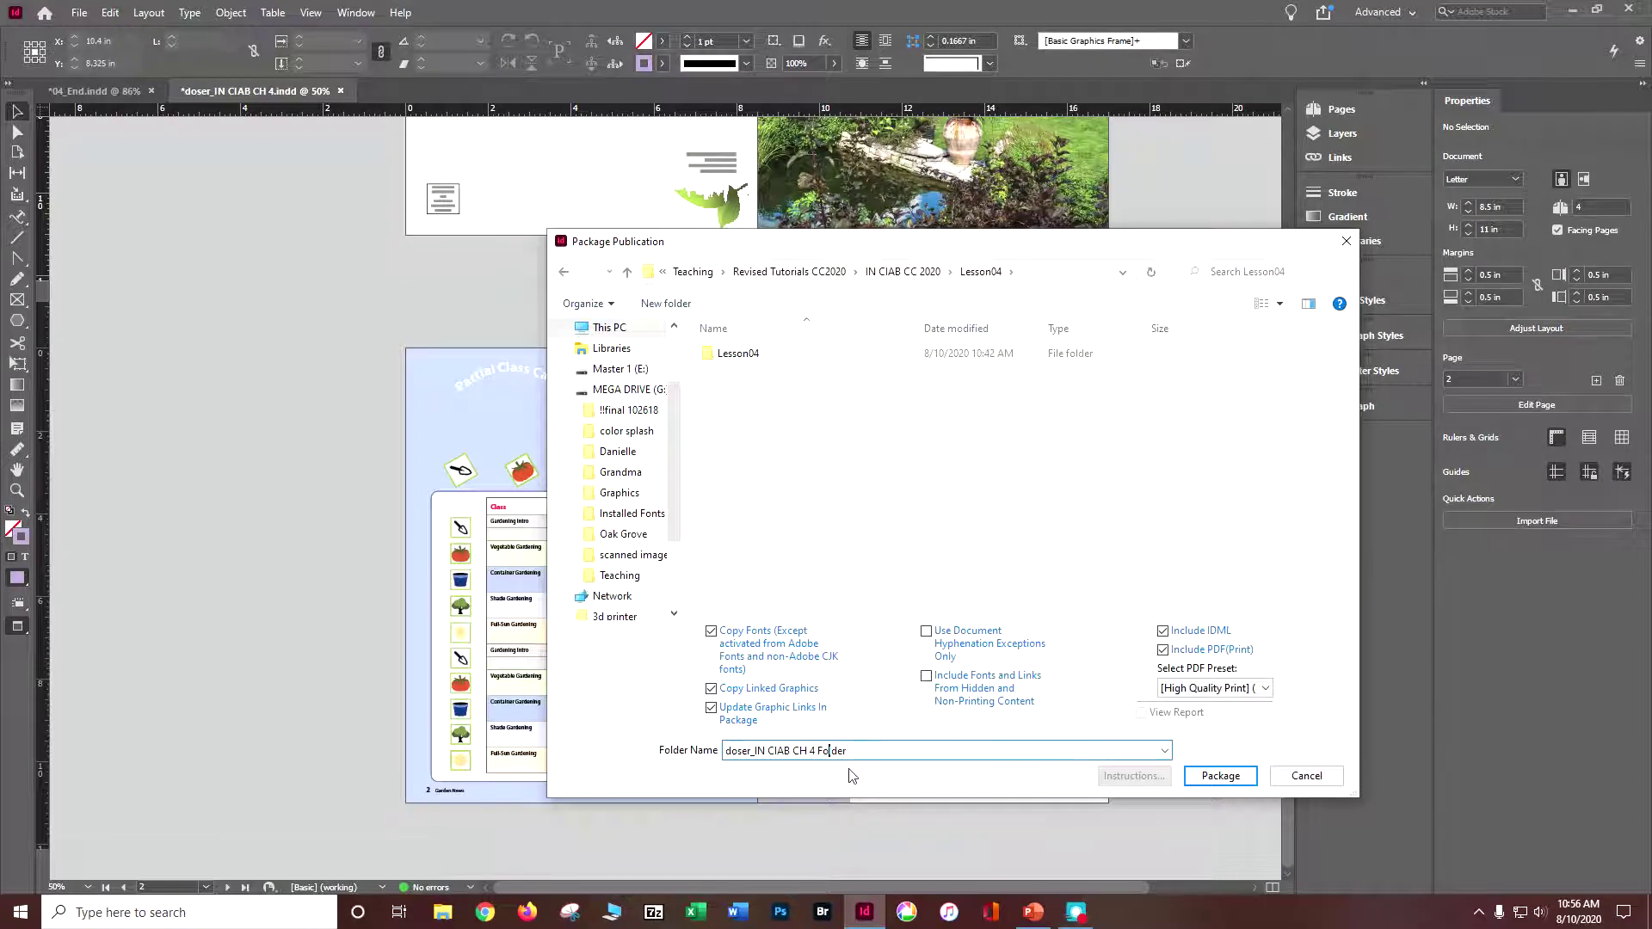
double_click(827, 751)
left_click(1221, 777)
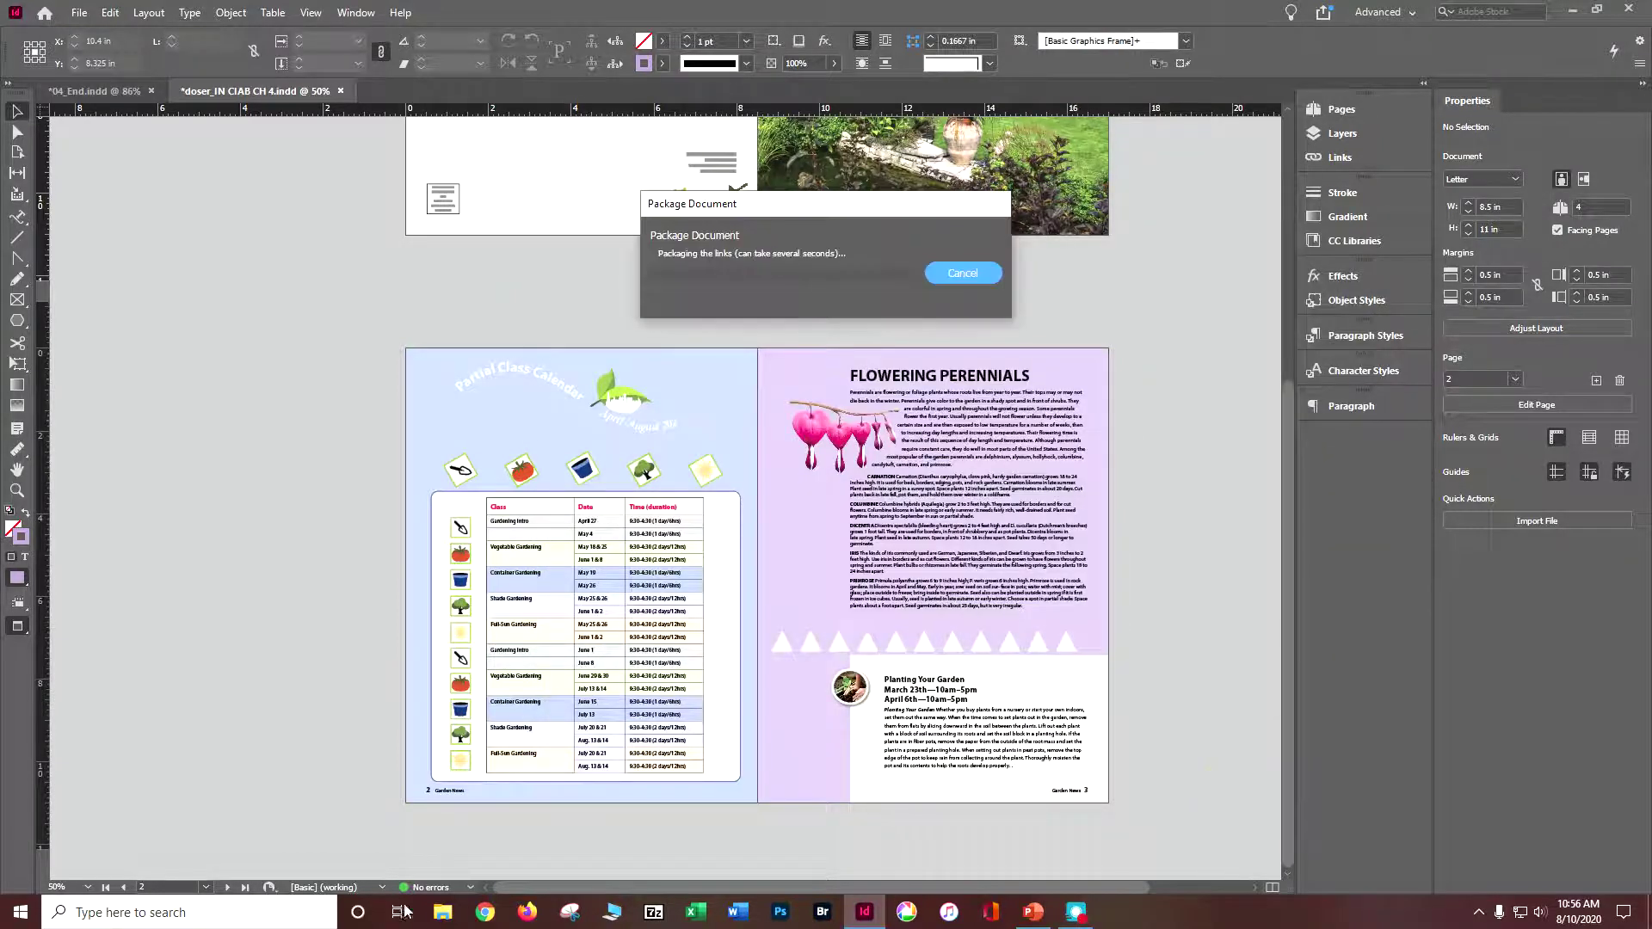
Switch to File Explorer and open the Lesson04 folder under Teaching, Revised Tutorials CC2020, IN CIAB CC 2020
left_click(442, 912)
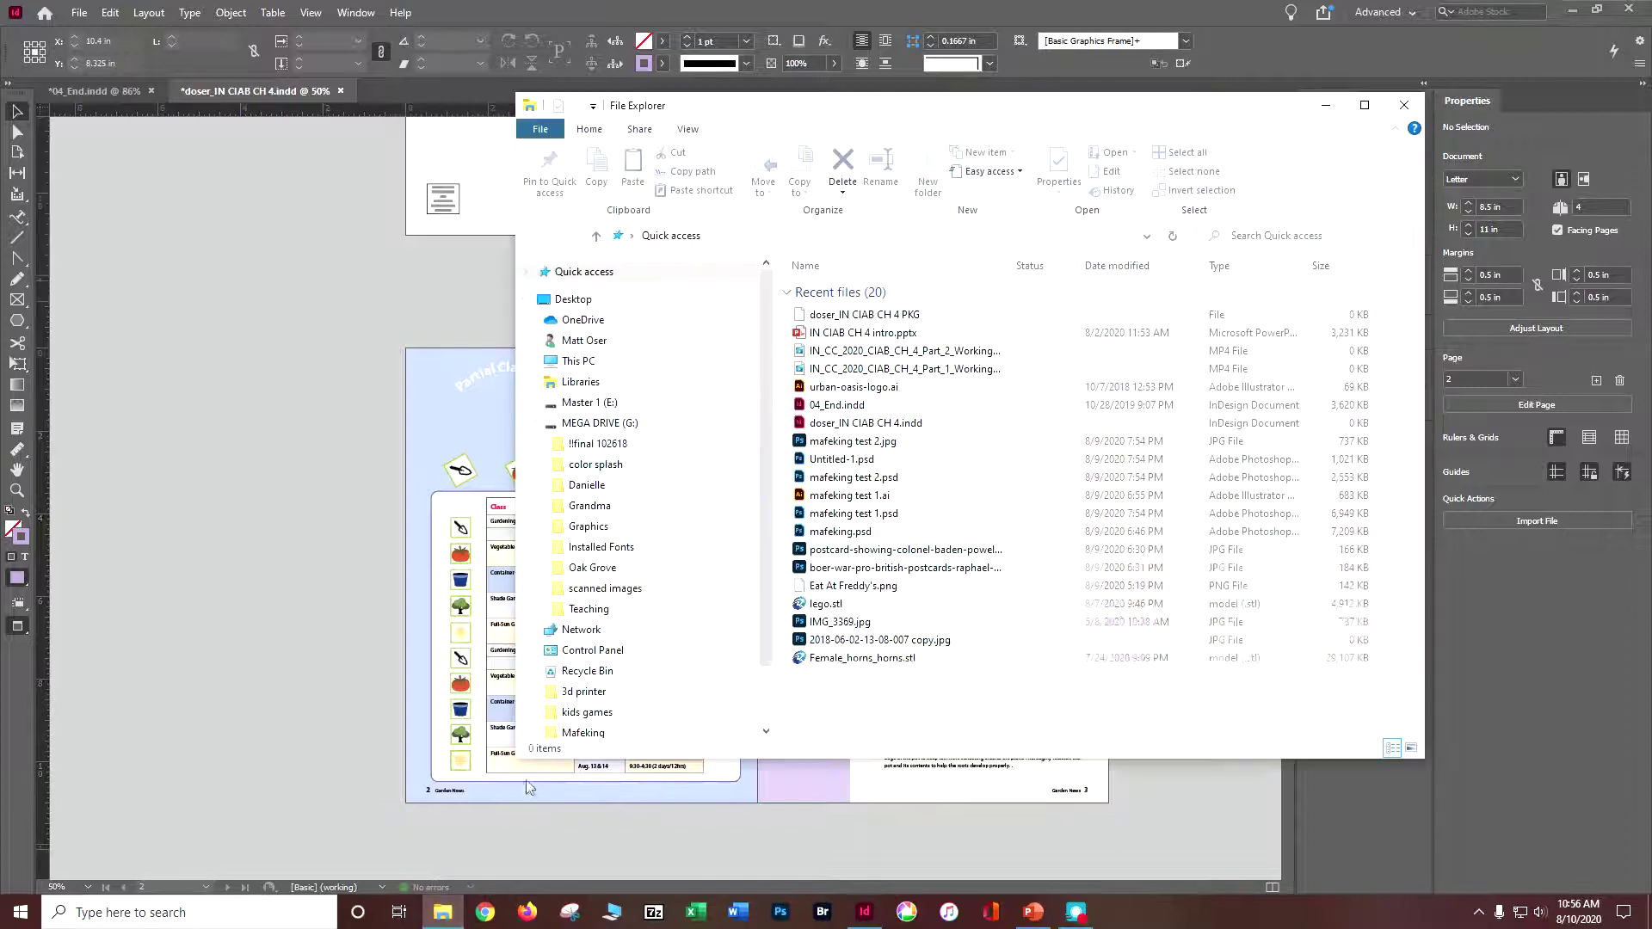
left_click(588, 608)
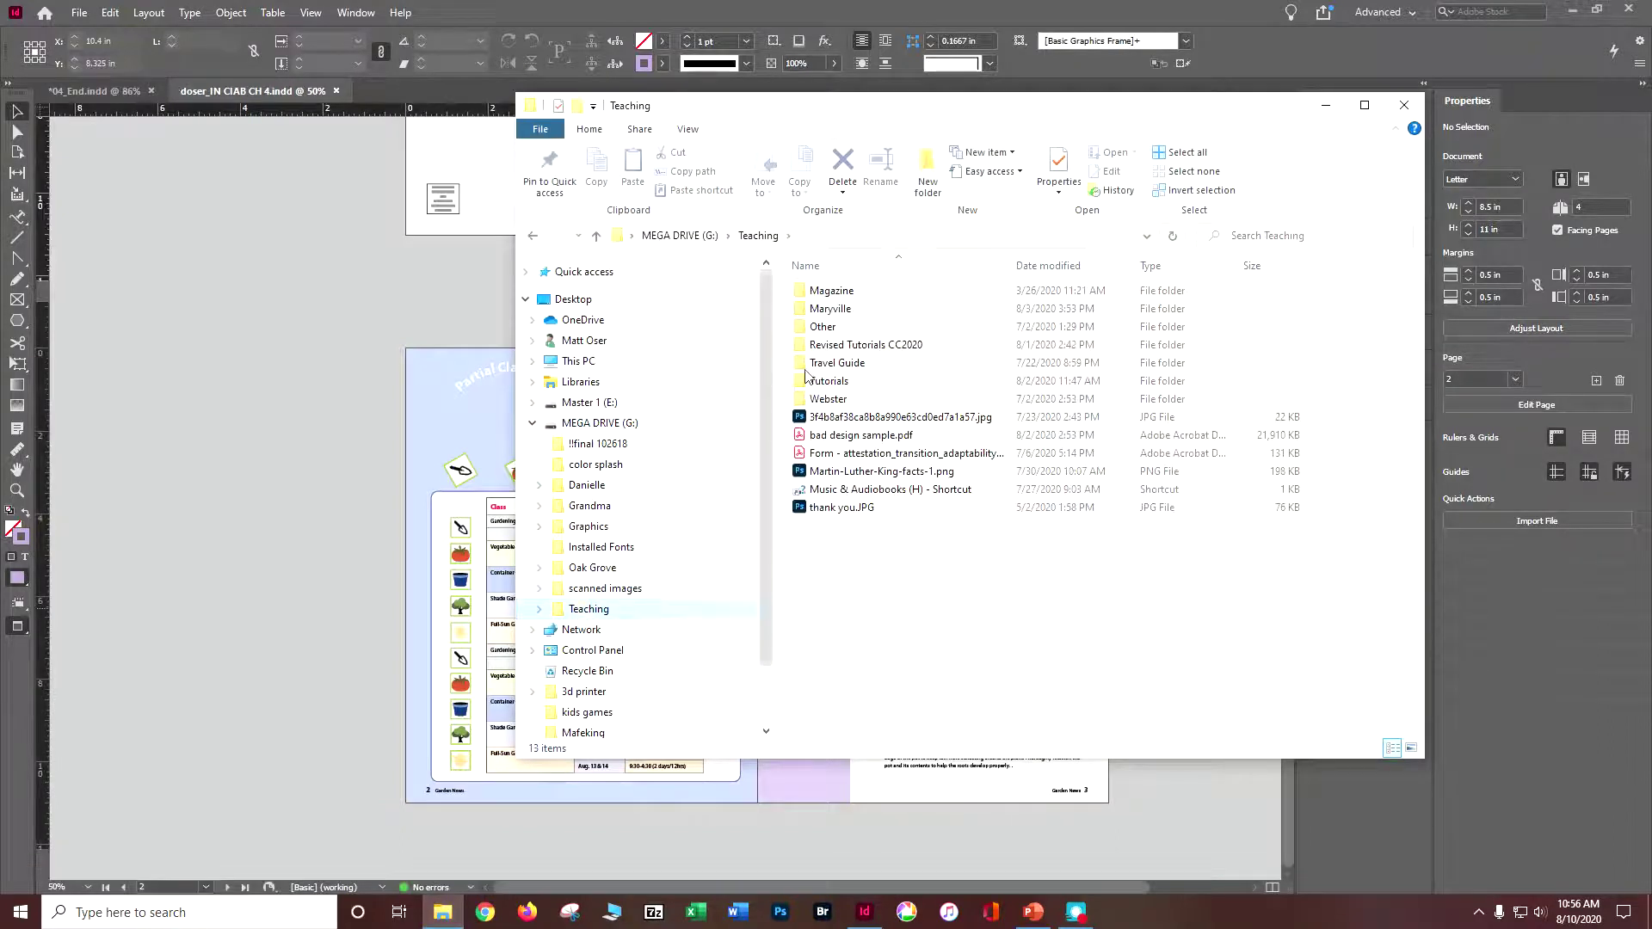
double_click(840, 345)
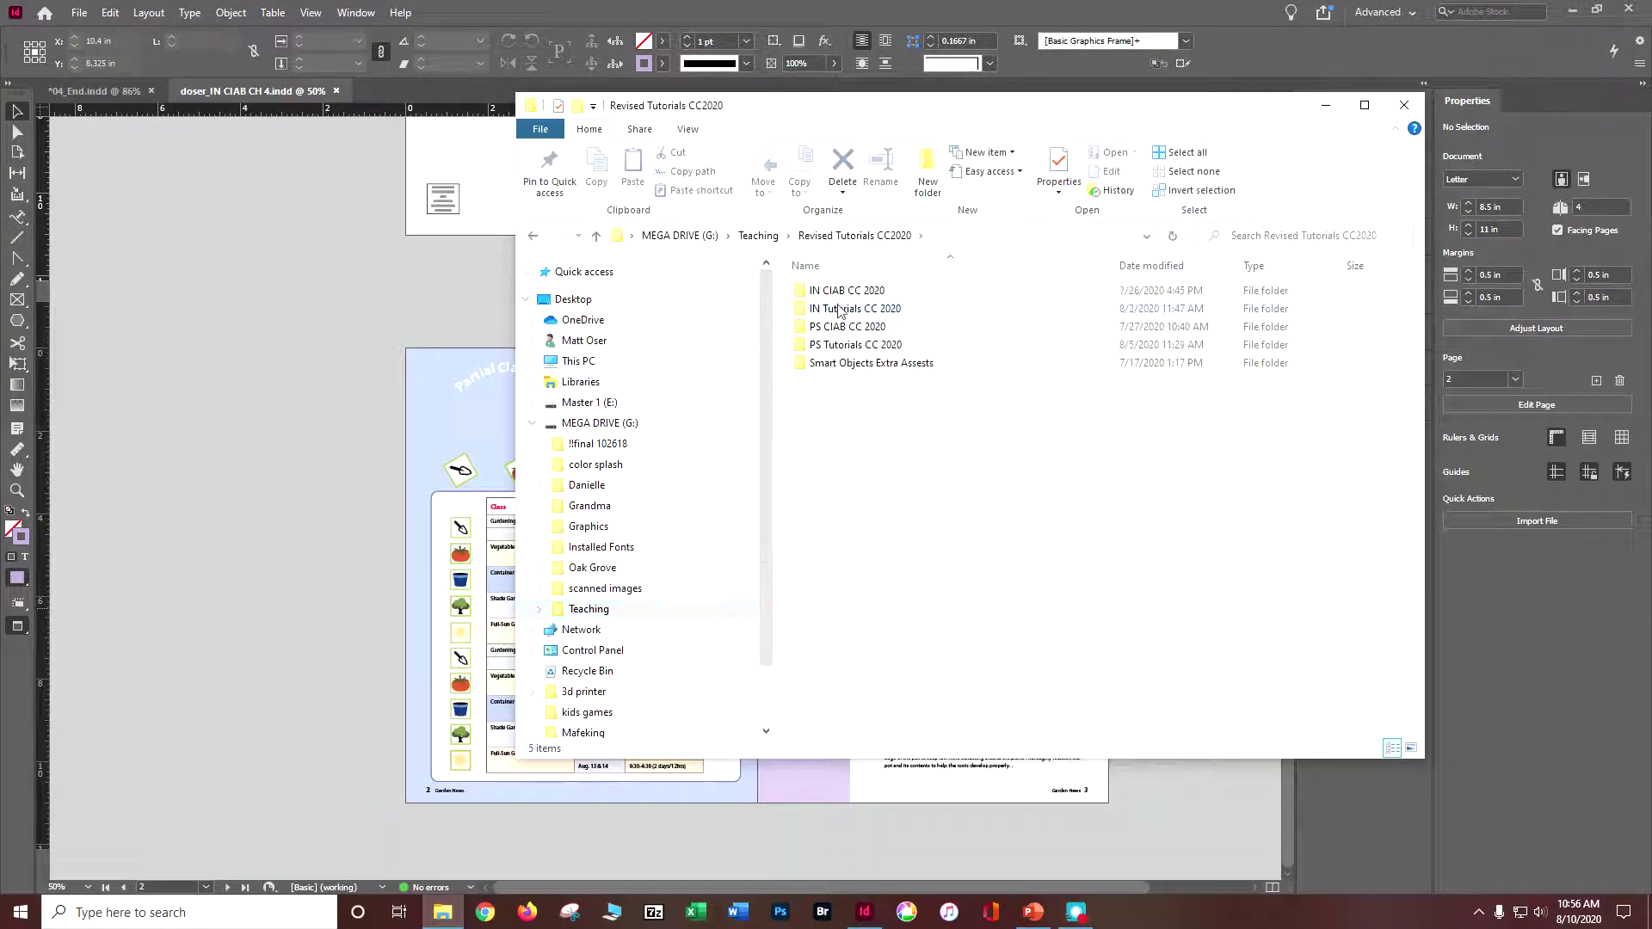
double_click(839, 291)
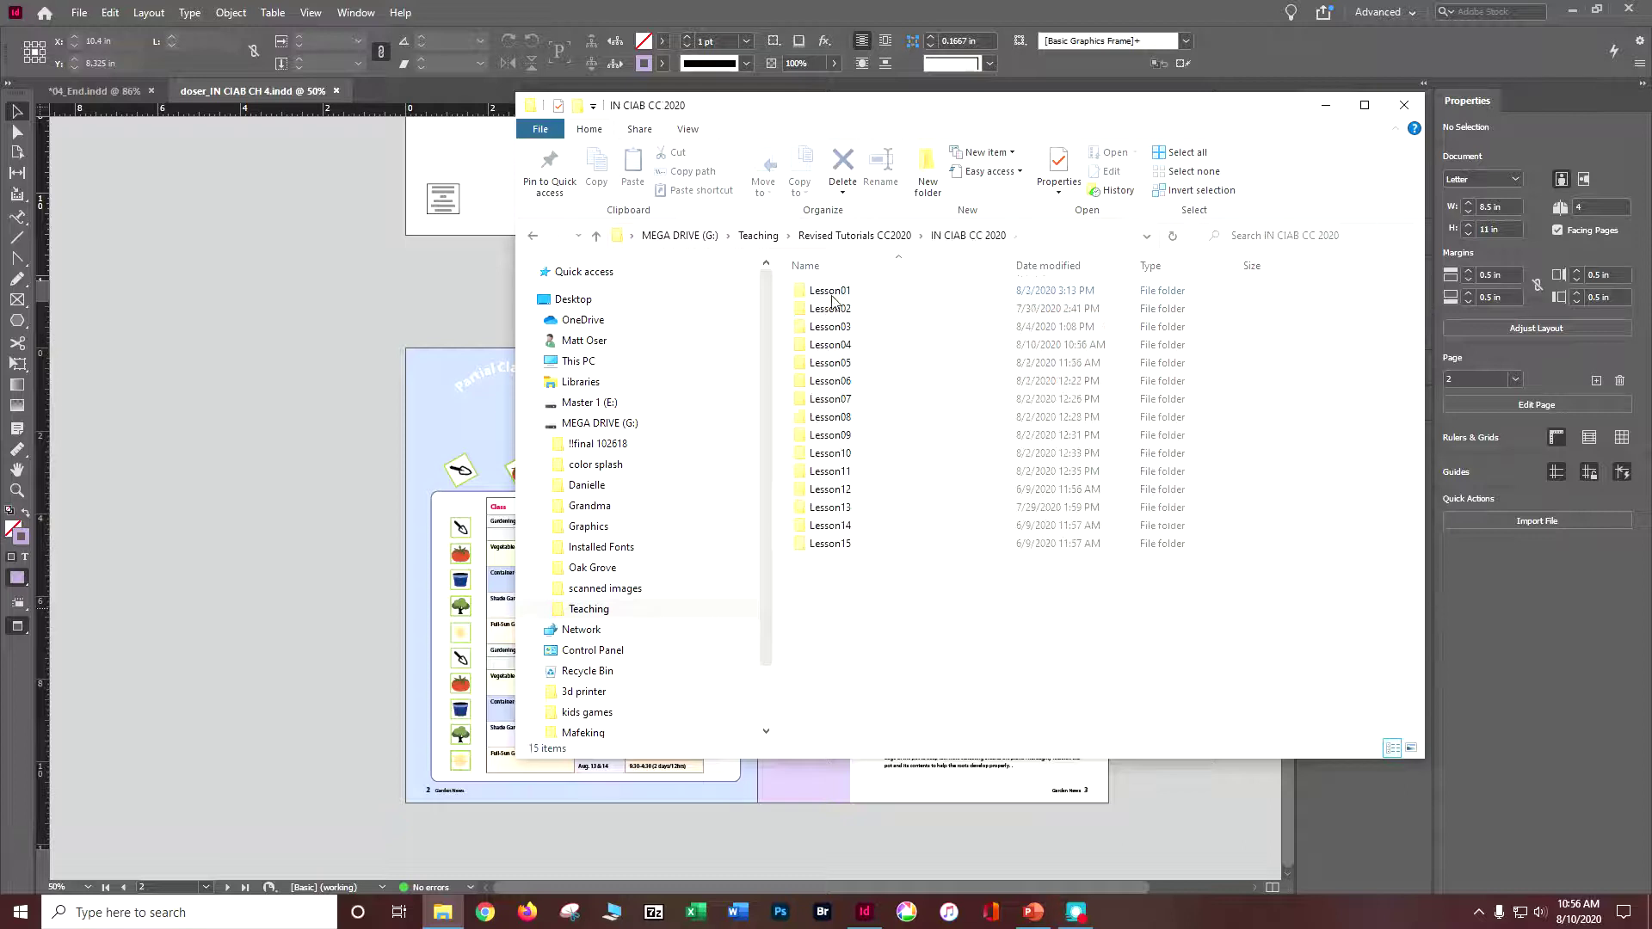
double_click(826, 345)
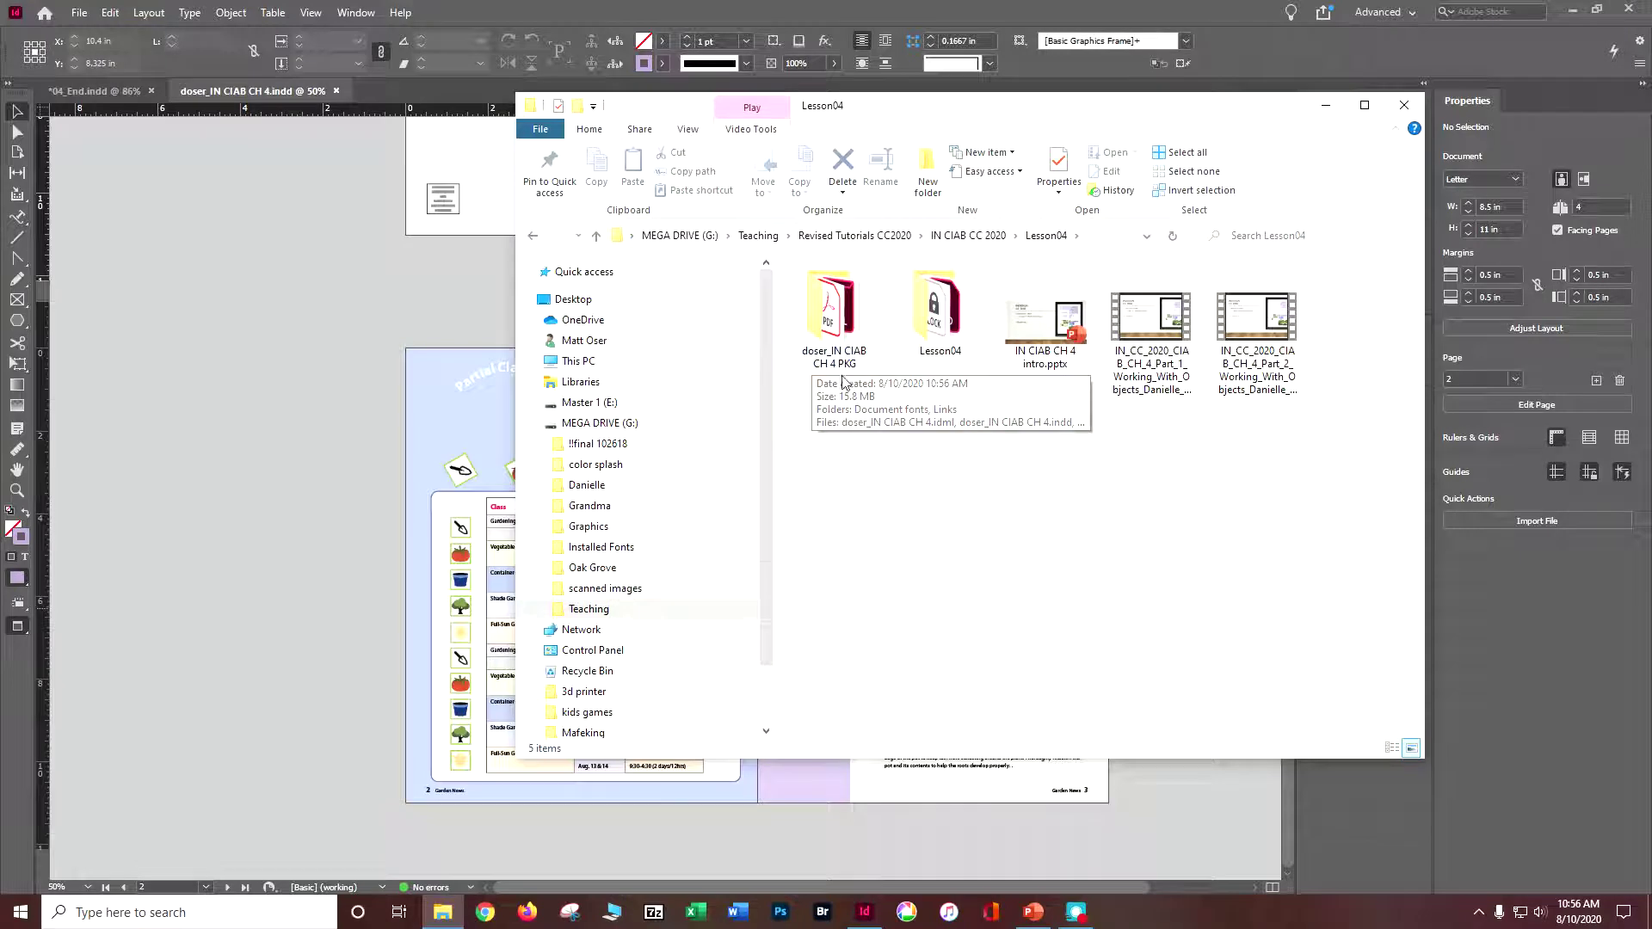
Check the packaged folder's contents, including its Document fonts and Links subfolders, and return to Lesson04
double_click(842, 360)
double_click(842, 293)
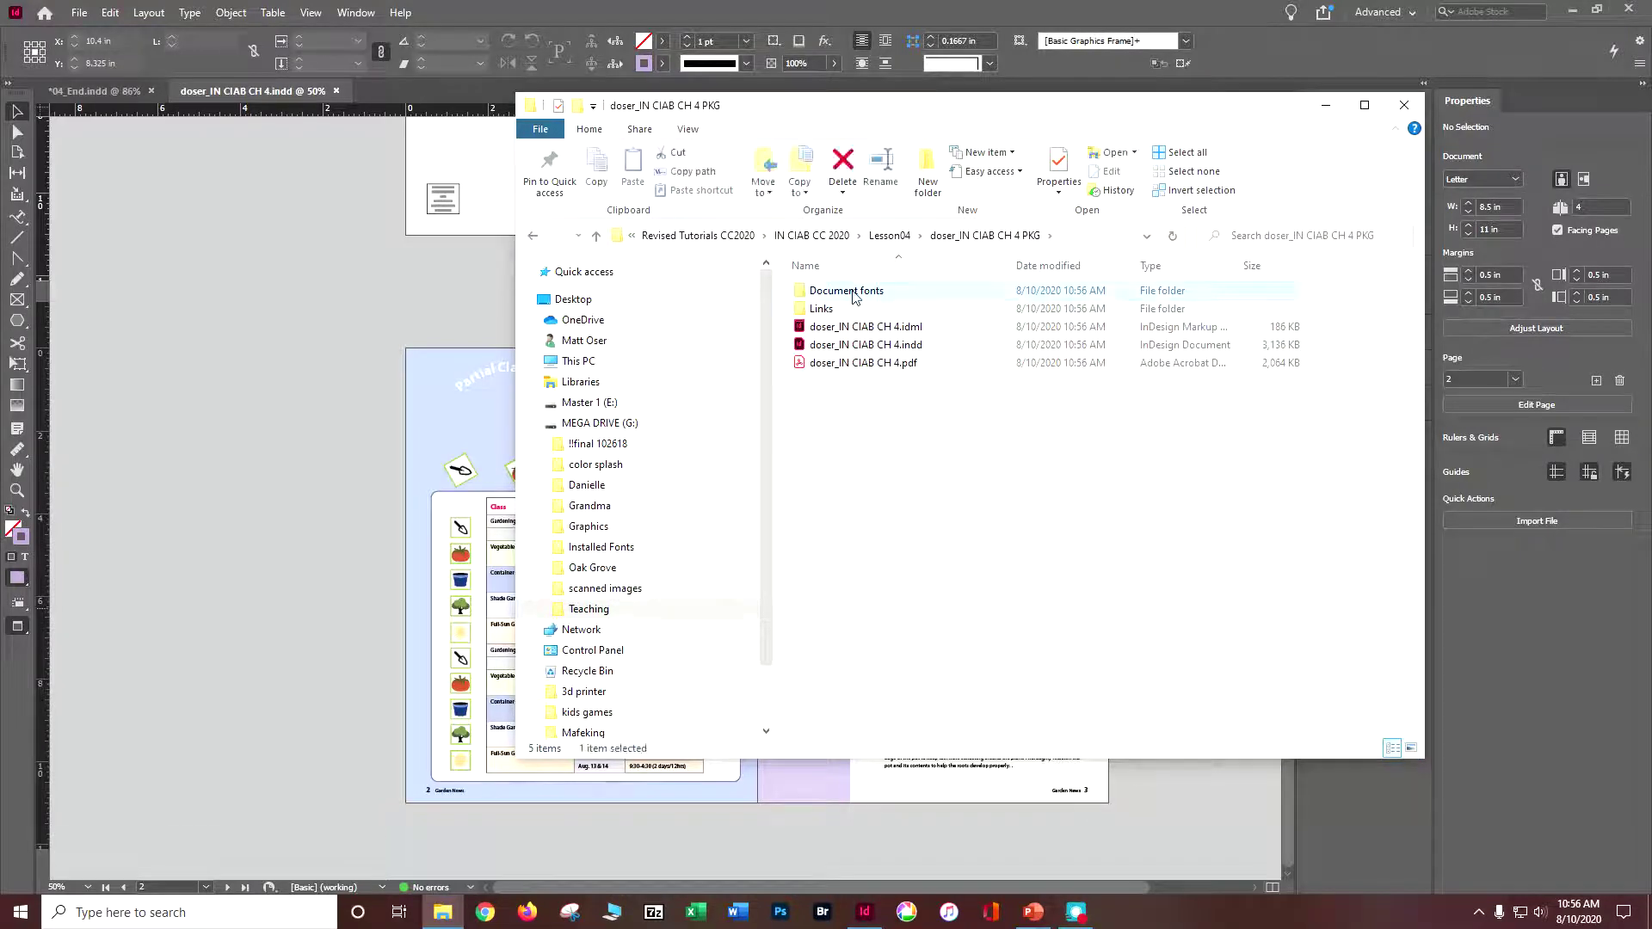
left_click(531, 238)
double_click(831, 308)
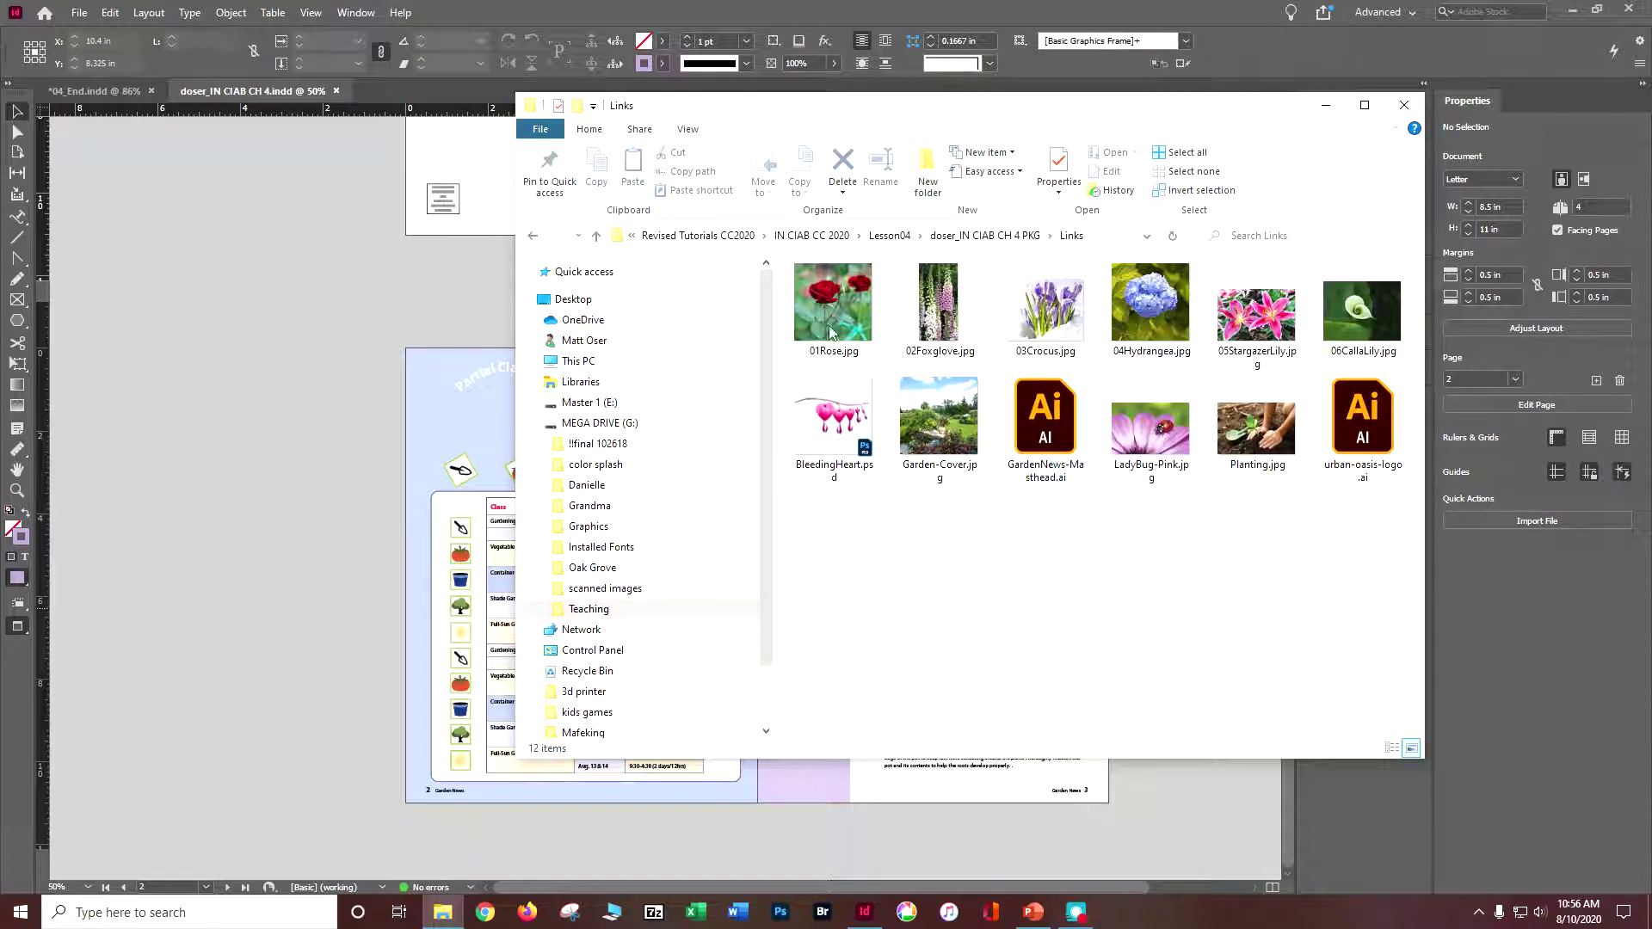
left_click(532, 238)
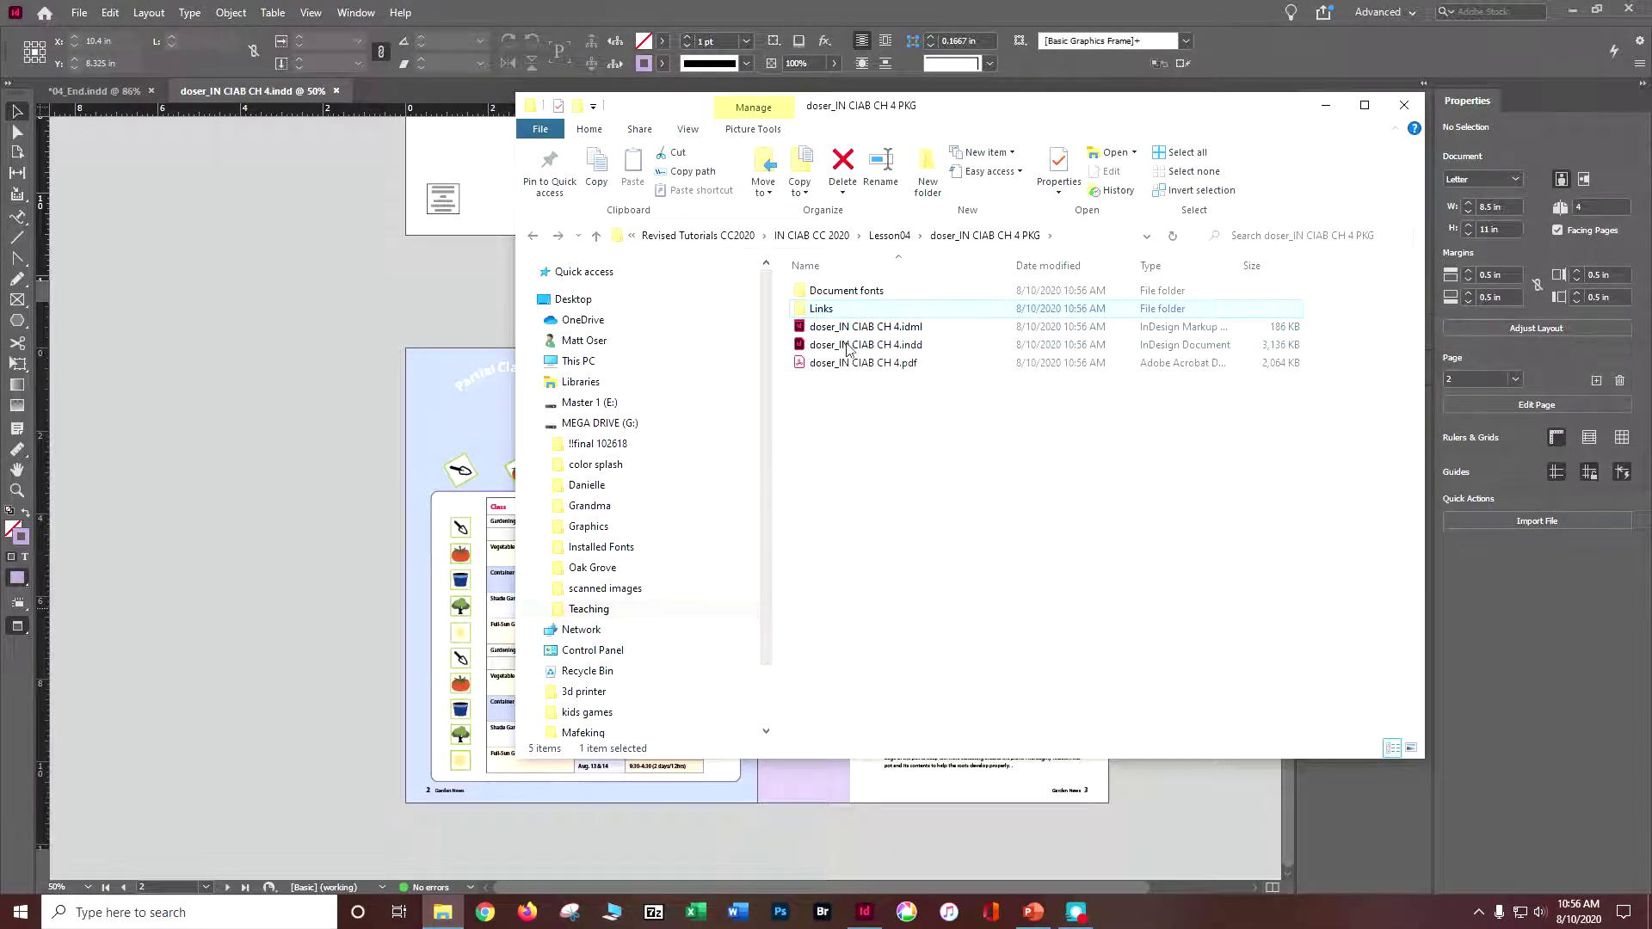
left_click(533, 237)
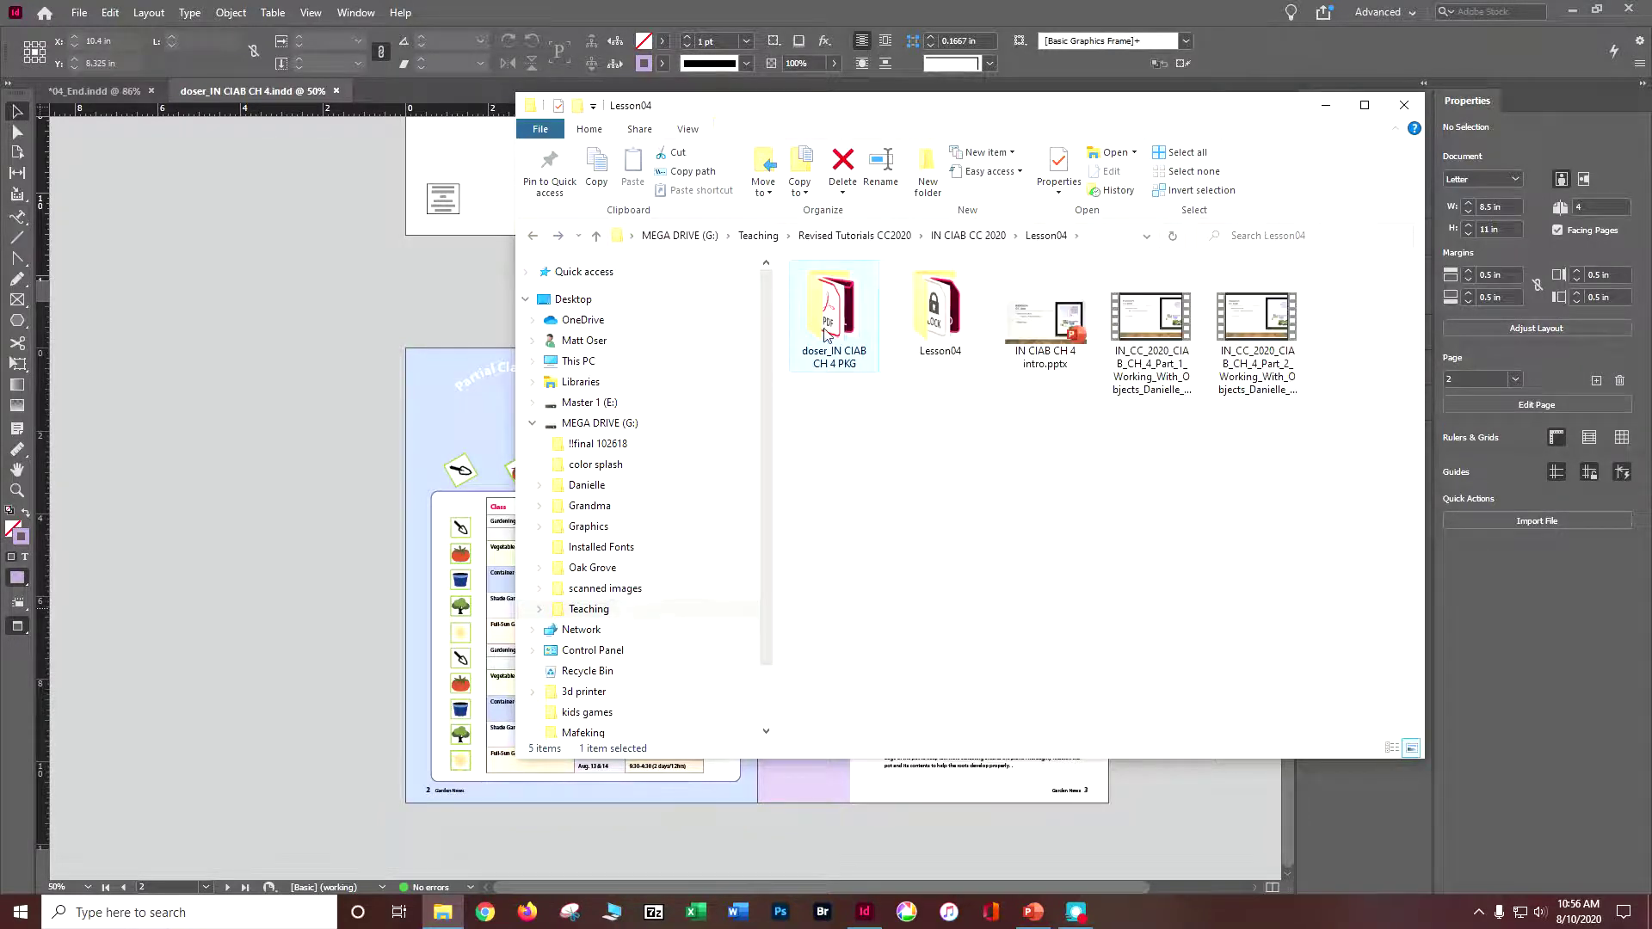
Bring up the Send to choices for the packaged folder and close them
double_click(824, 325)
right_click(824, 325)
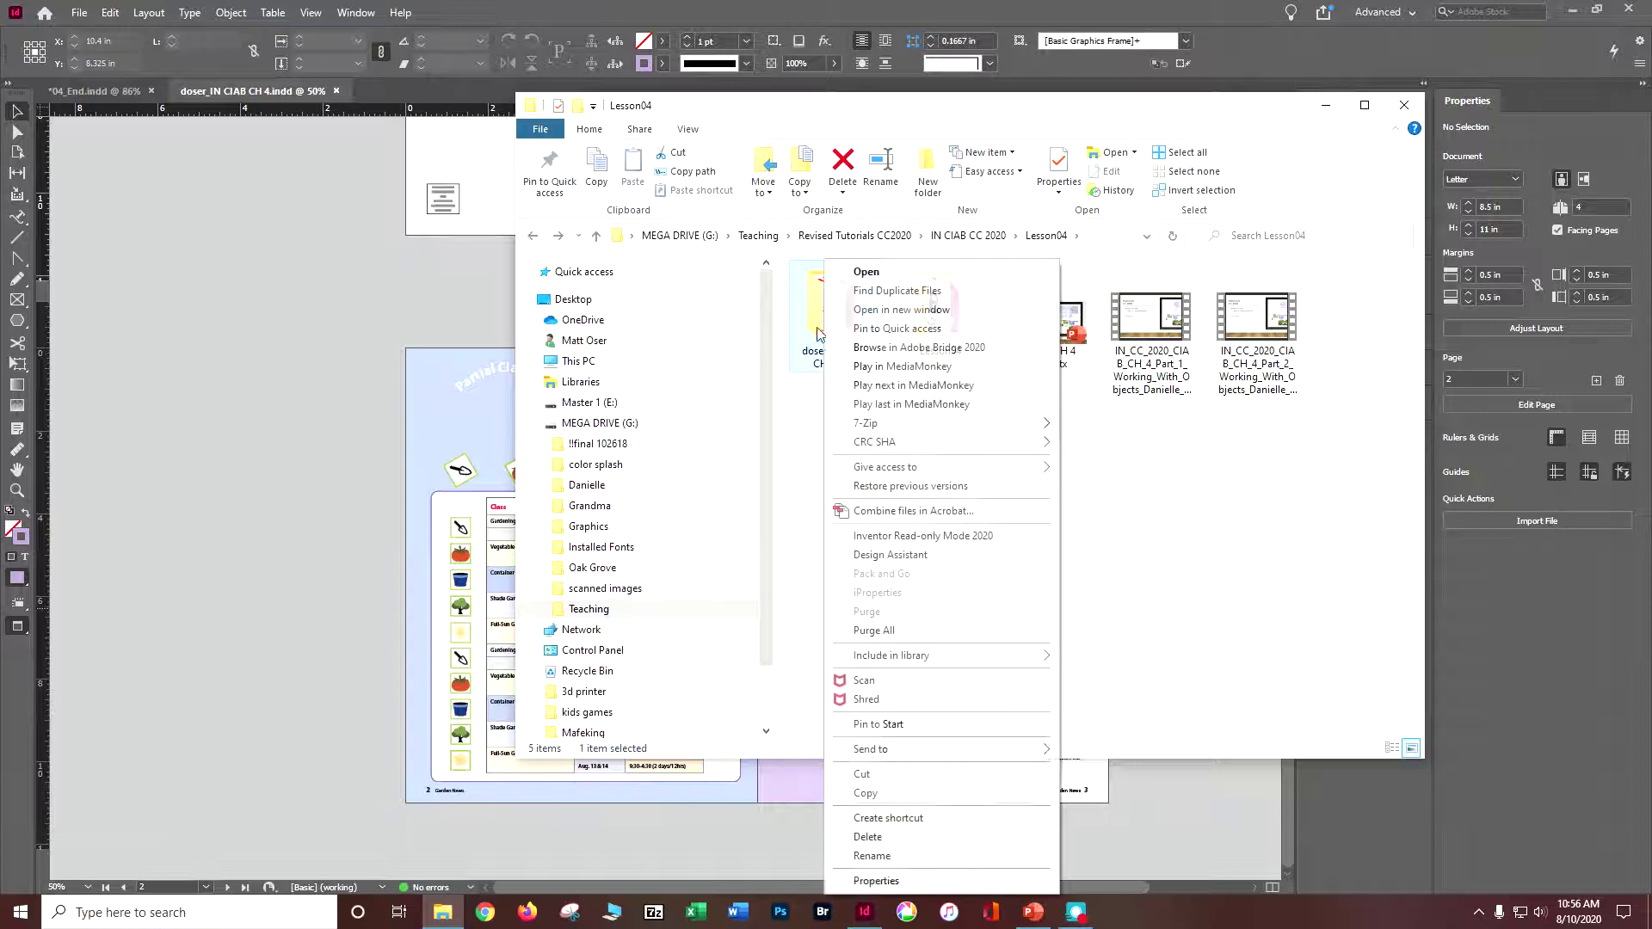
mouse_move(901, 754)
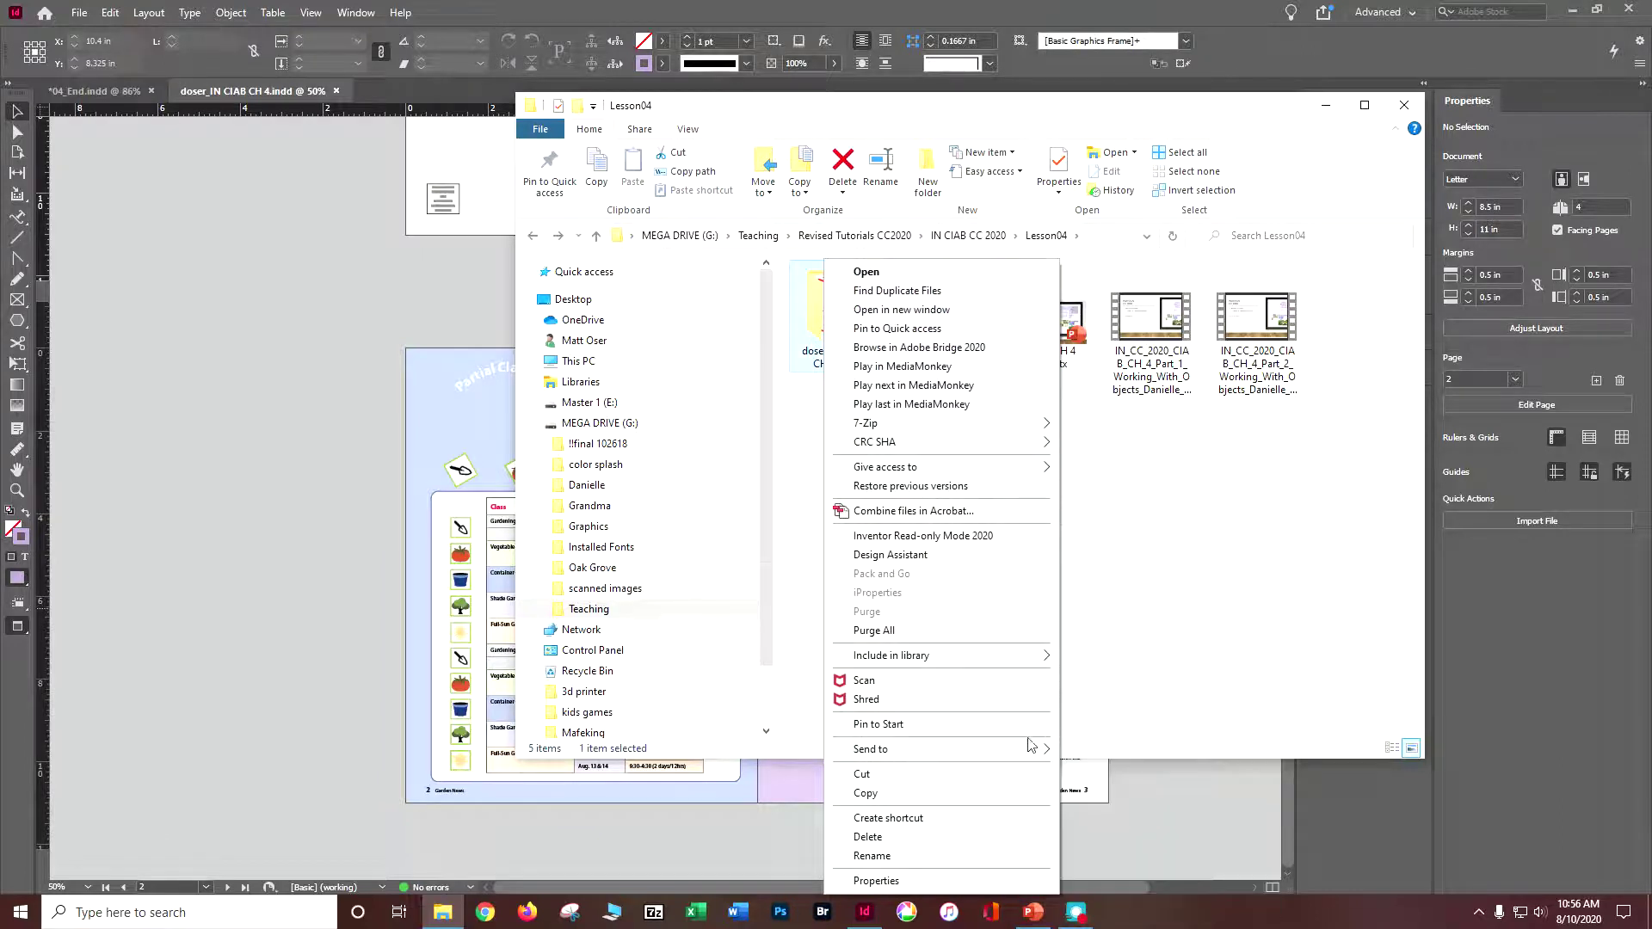
left_click(1143, 770)
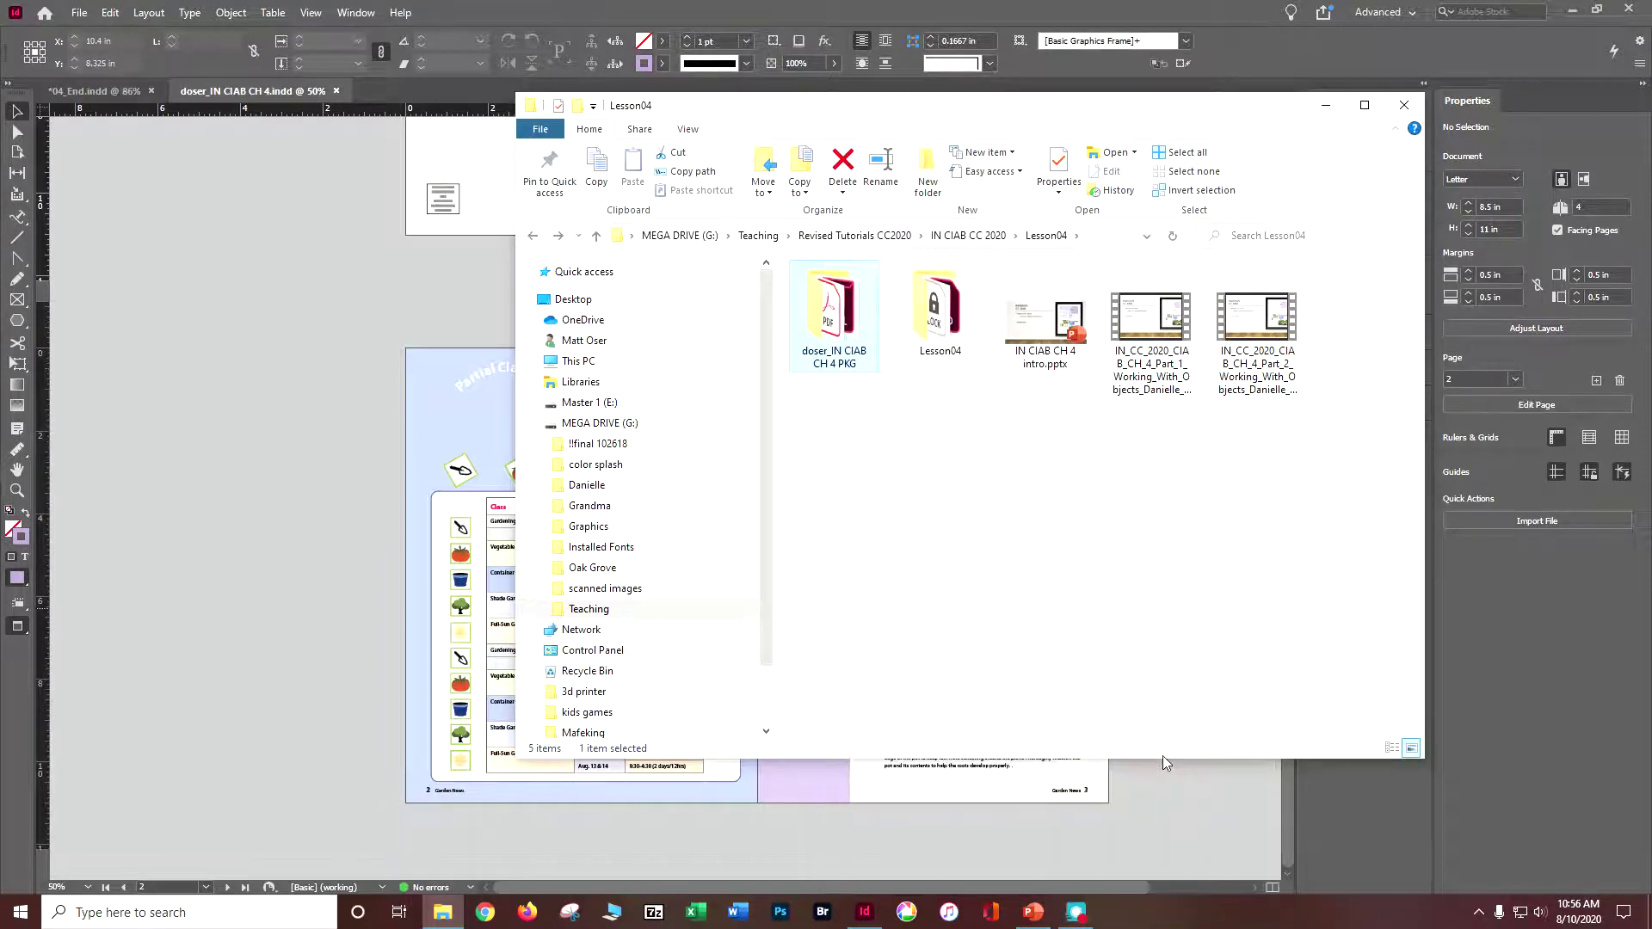